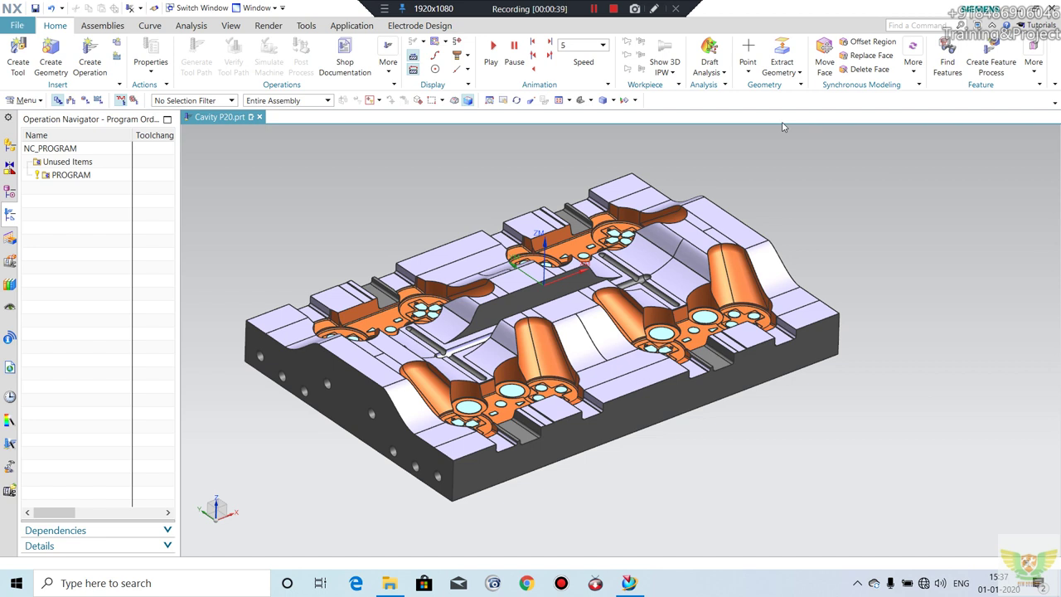
- Orbit and zoom the Cavity P20 mould to inspect it from side, top and oblique angles
mouse_move(523, 264)
middle_mouse_down()
mouse_move(515, 242)
mouse_move(525, 290)
mouse_move(547, 180)
mouse_move(560, 163)
middle_mouse_up()
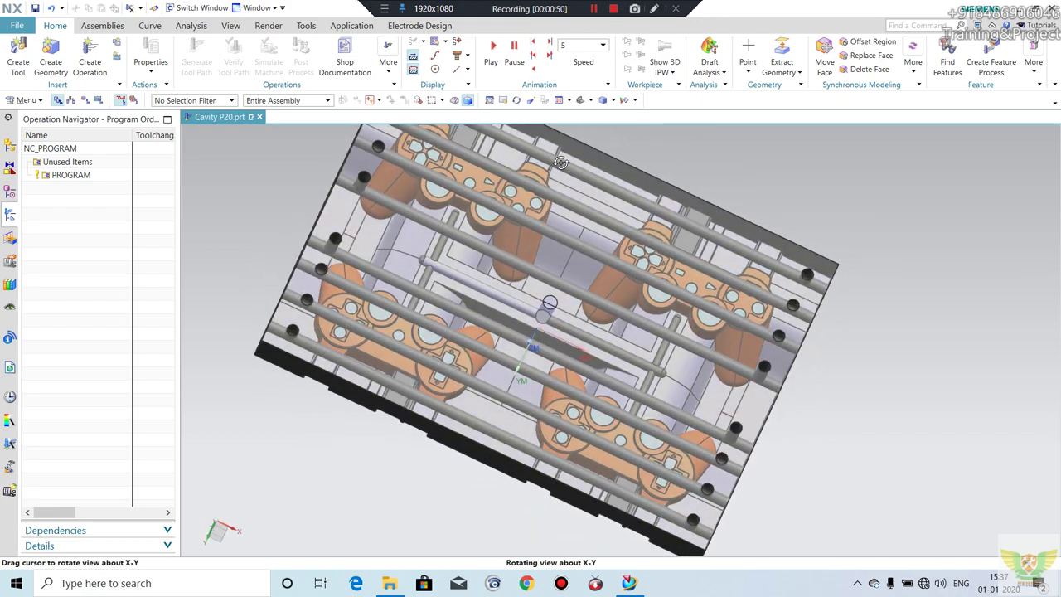
mouse_move(561, 163)
middle_mouse_down()
mouse_move(465, 347)
mouse_move(739, 192)
mouse_move(632, 330)
mouse_move(627, 153)
mouse_move(651, 329)
mouse_move(618, 276)
mouse_move(716, 395)
mouse_move(528, 207)
middle_mouse_up()
scroll(465, 347, "up", 3)
scroll(465, 346, "down", 3)
scroll(632, 330, "up", 2)
scroll(638, 307, "down", 3)
scroll(717, 394, "up", 3)
scroll(528, 206, "down", 2)
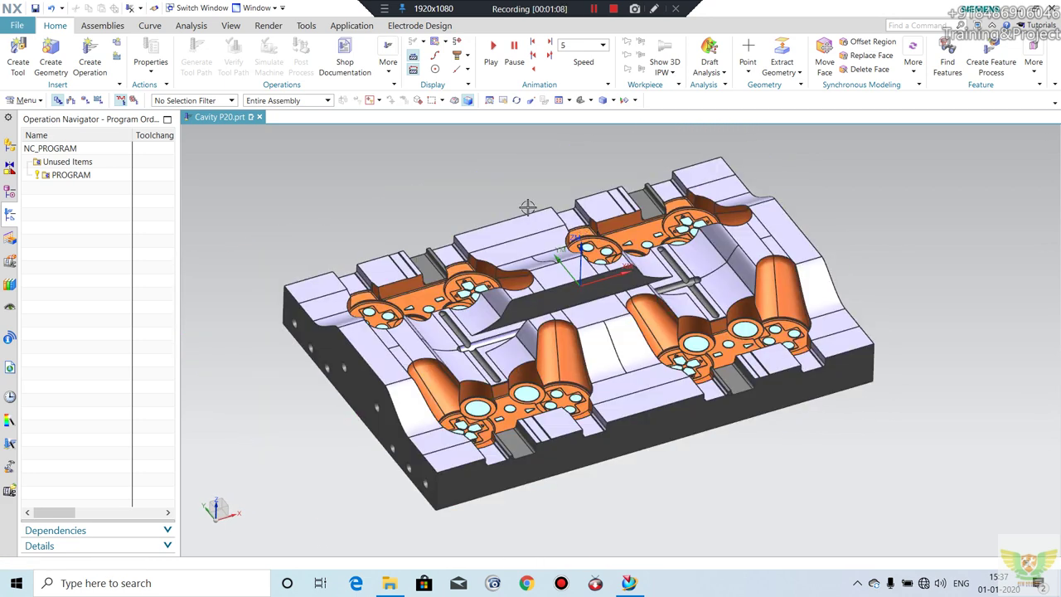
scroll(529, 207, "up", 1)
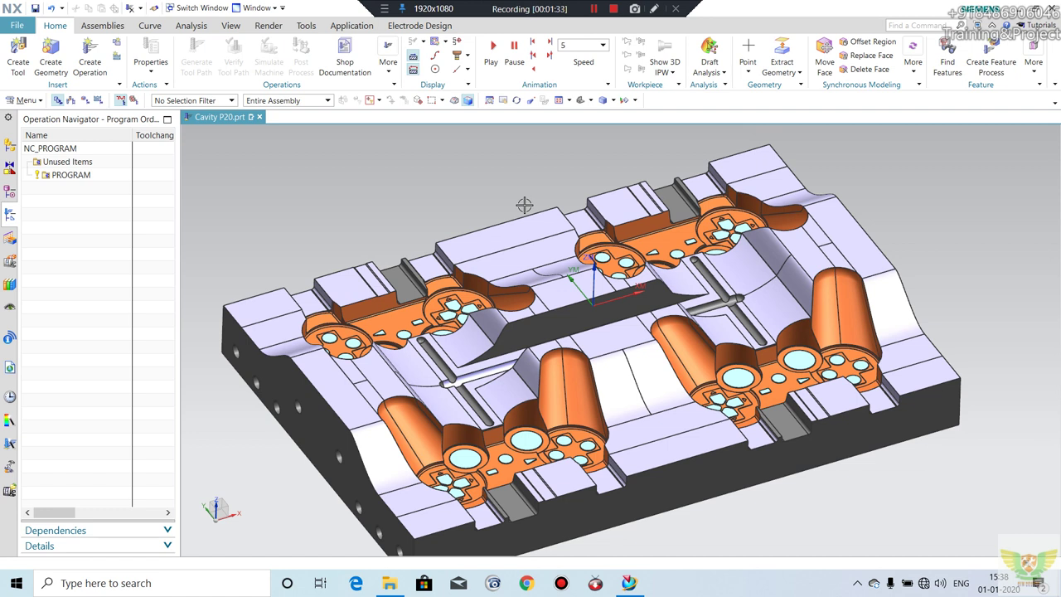
scroll(491, 260, "down", 2)
mouse_move(610, 300)
middle_mouse_down()
mouse_move(606, 286)
mouse_move(578, 340)
mouse_move(583, 354)
middle_mouse_up()
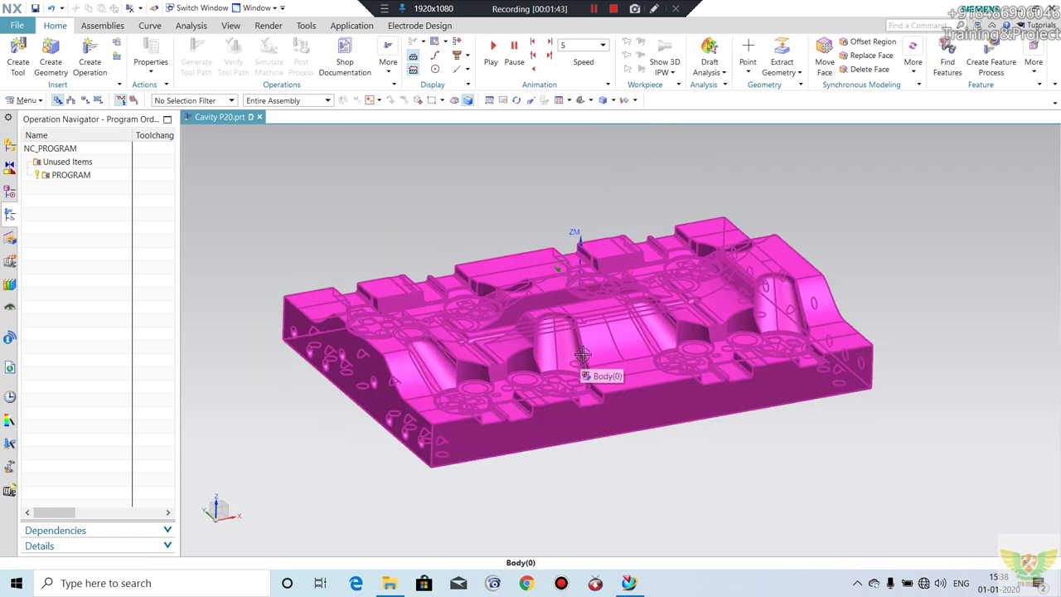
scroll(511, 195, "up", 2)
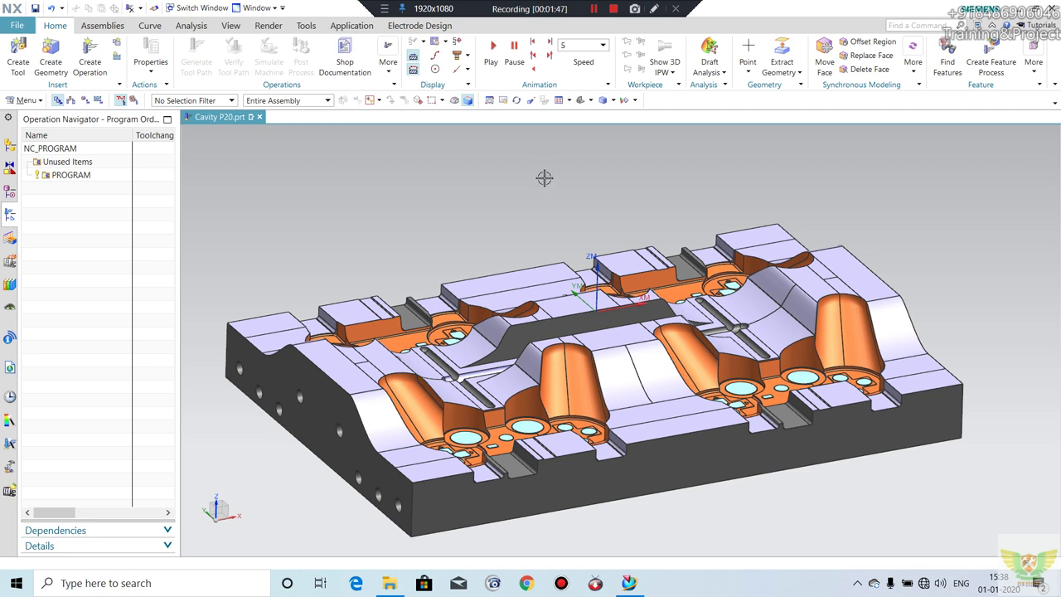
mouse_move(550, 221)
middle_mouse_down()
mouse_move(575, 206)
mouse_move(575, 158)
mouse_move(564, 224)
mouse_move(502, 185)
mouse_move(515, 269)
mouse_move(531, 245)
mouse_move(492, 244)
middle_mouse_up()
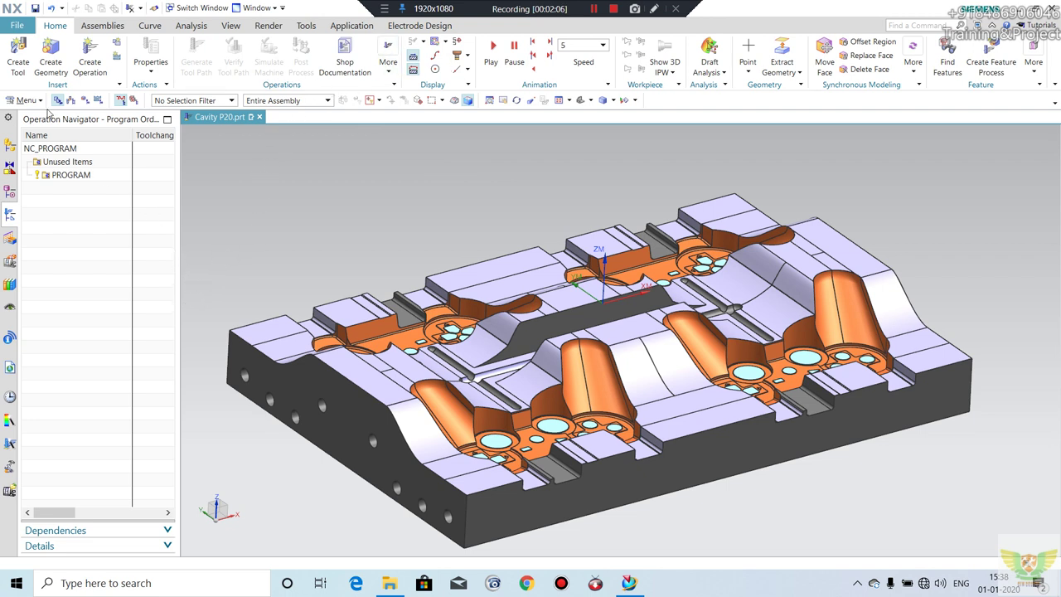
- Switch Siemens NX to the Manufacturing application
left_click(10, 27)
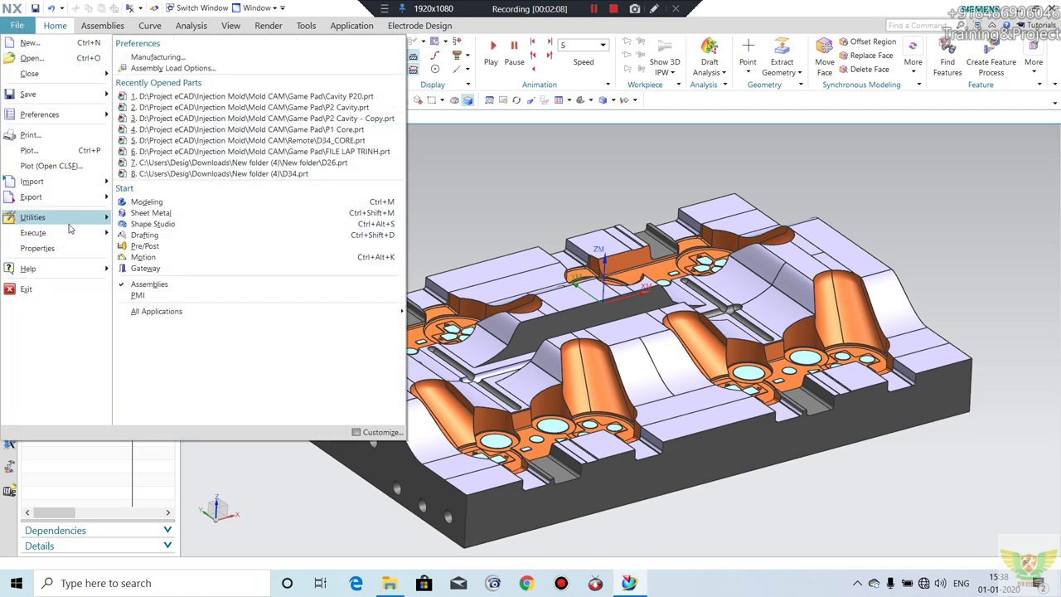
mouse_move(157, 311)
left_click(598, 315)
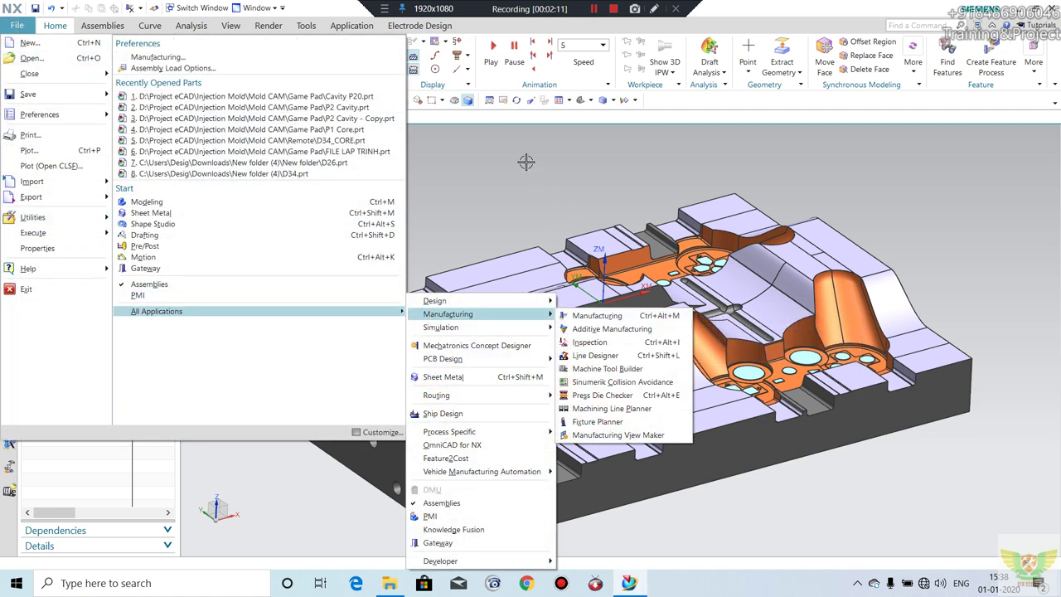
mouse_move(533, 221)
middle_mouse_down()
mouse_move(526, 194)
mouse_move(545, 218)
middle_mouse_up()
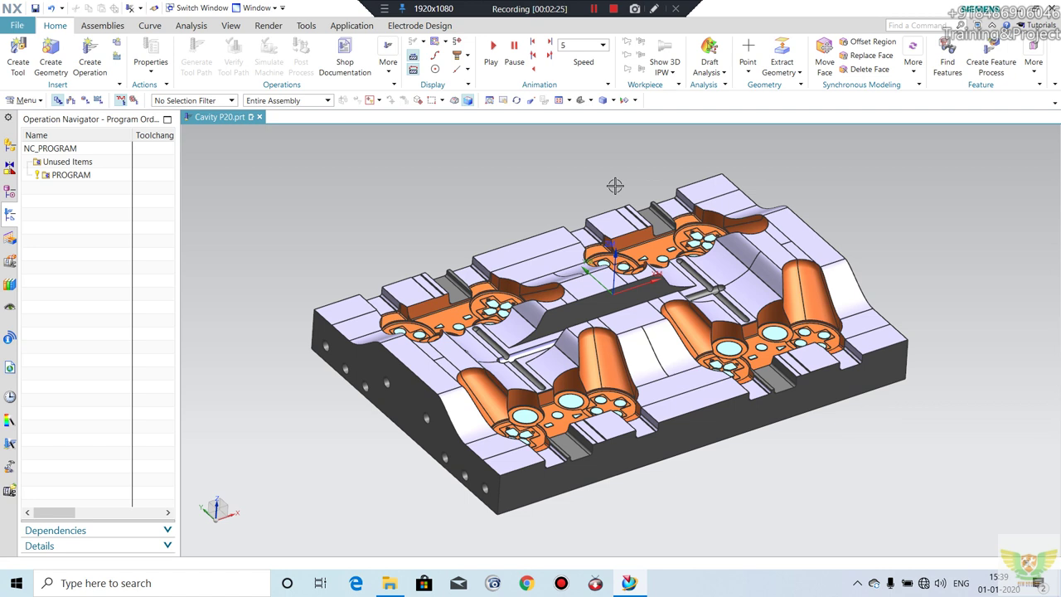
mouse_move(702, 288)
middle_mouse_down()
mouse_move(703, 273)
mouse_move(682, 315)
mouse_move(719, 340)
mouse_move(603, 334)
middle_mouse_up()
scroll(707, 352, "up", 2)
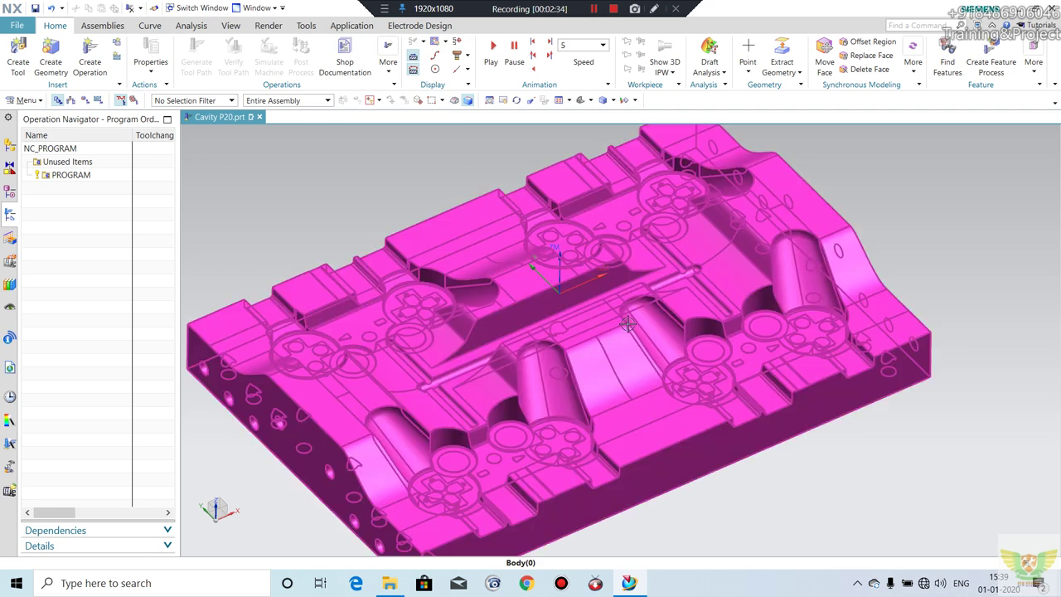
scroll(647, 332, "down", 1)
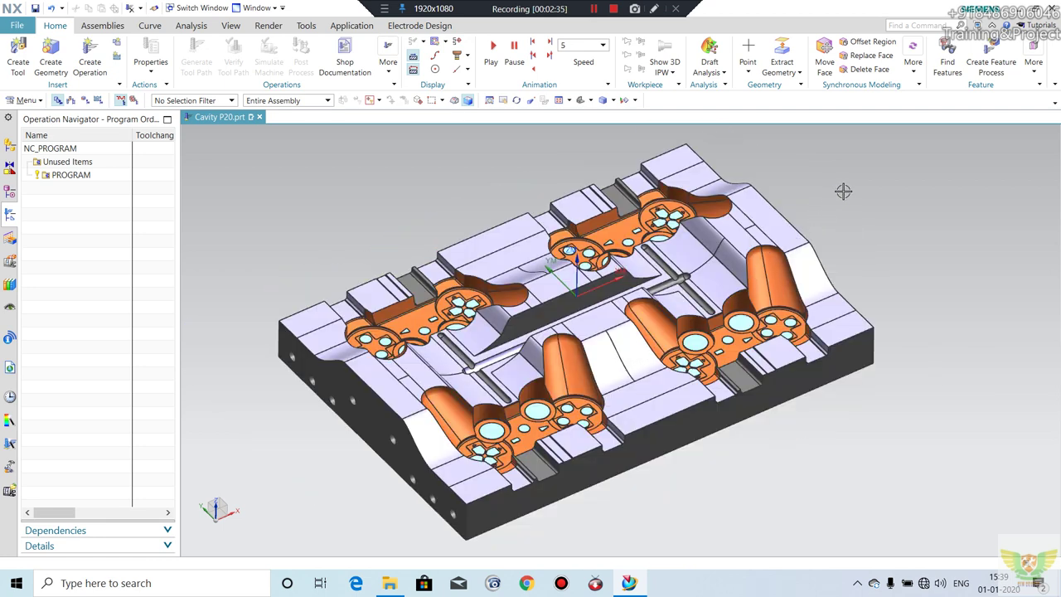
middle_click_drag(846, 185, 854, 193)
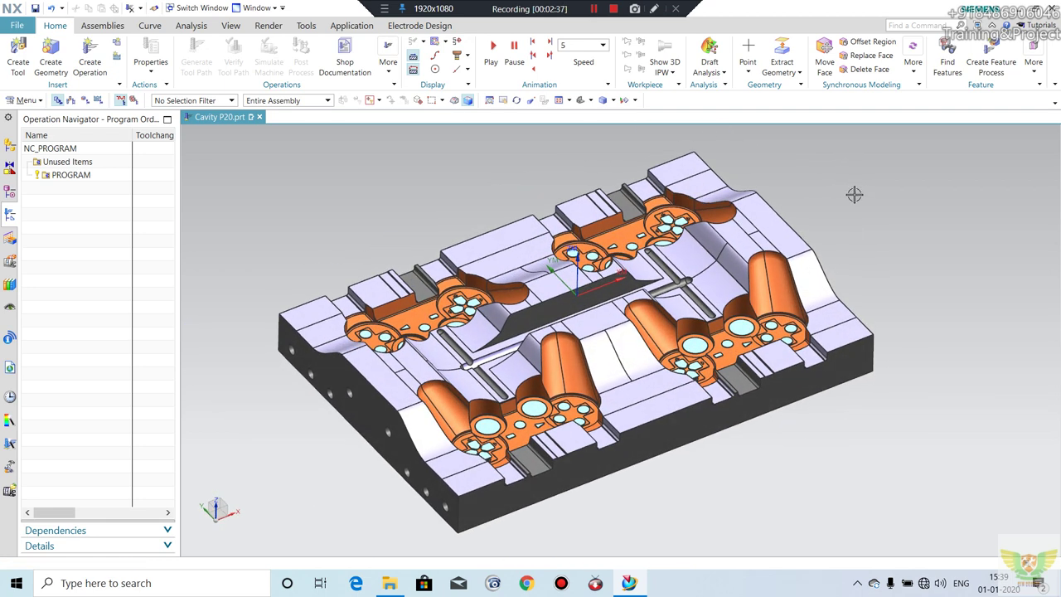
mouse_move(495, 195)
middle_mouse_down()
mouse_move(503, 177)
mouse_move(500, 199)
middle_mouse_up()
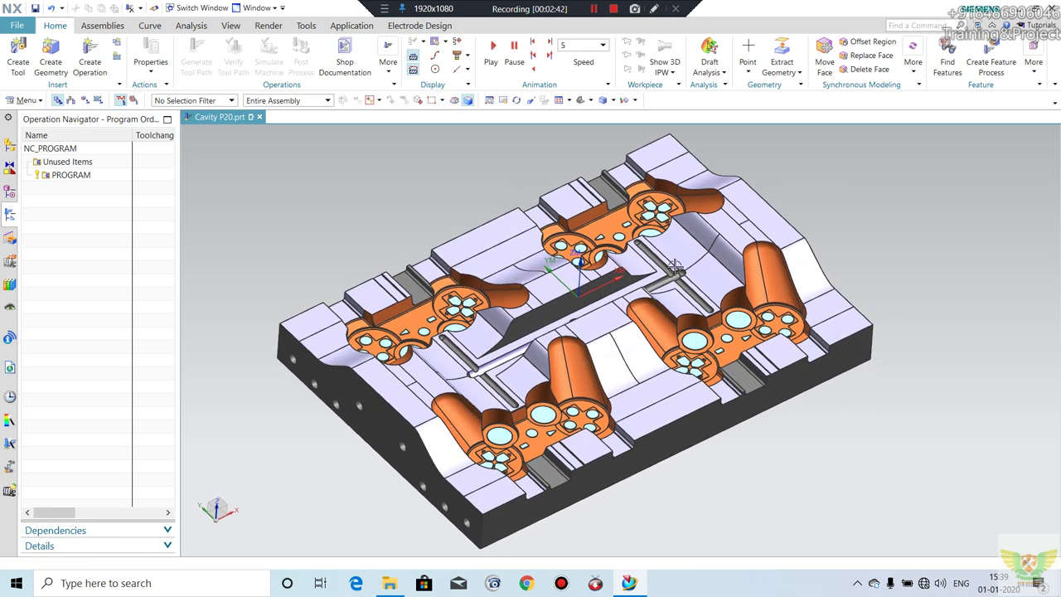
mouse_move(904, 387)
middle_mouse_down()
mouse_move(872, 378)
mouse_move(872, 358)
middle_mouse_up()
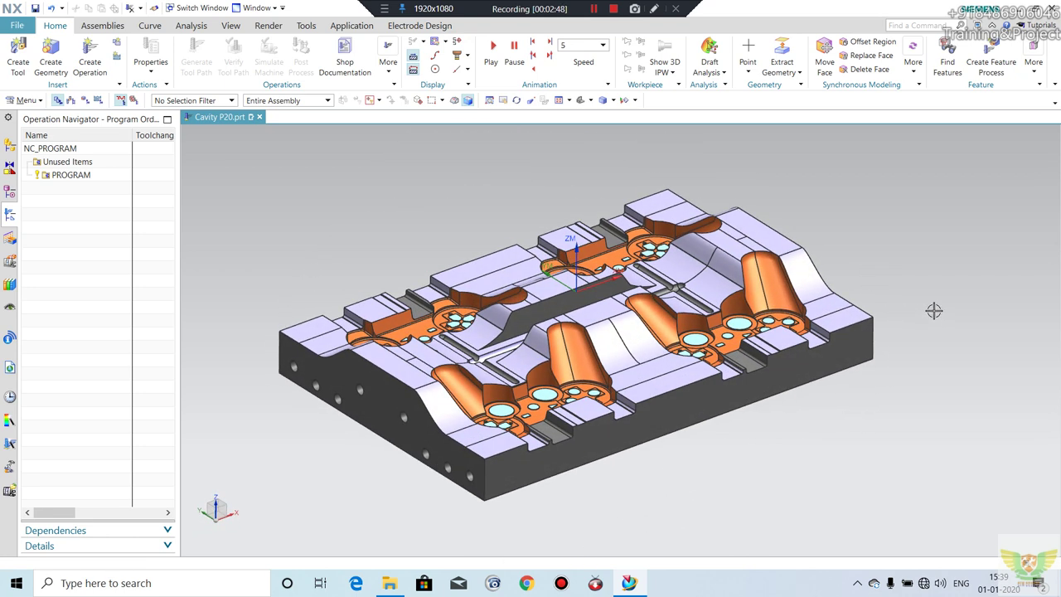
mouse_move(682, 291)
middle_mouse_down()
mouse_move(702, 291)
mouse_move(687, 299)
middle_mouse_up()
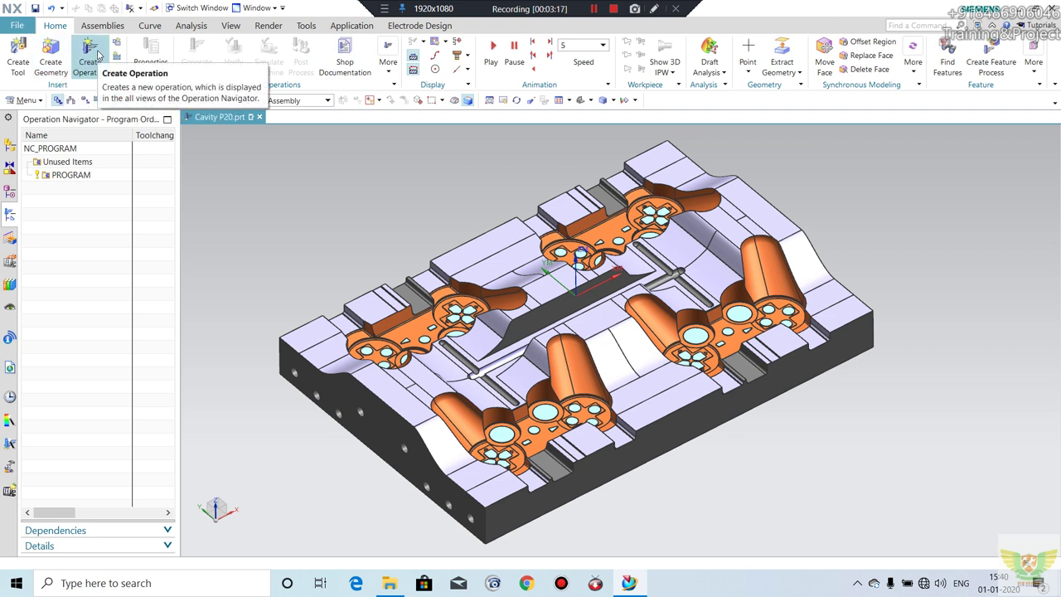
left_click(97, 52)
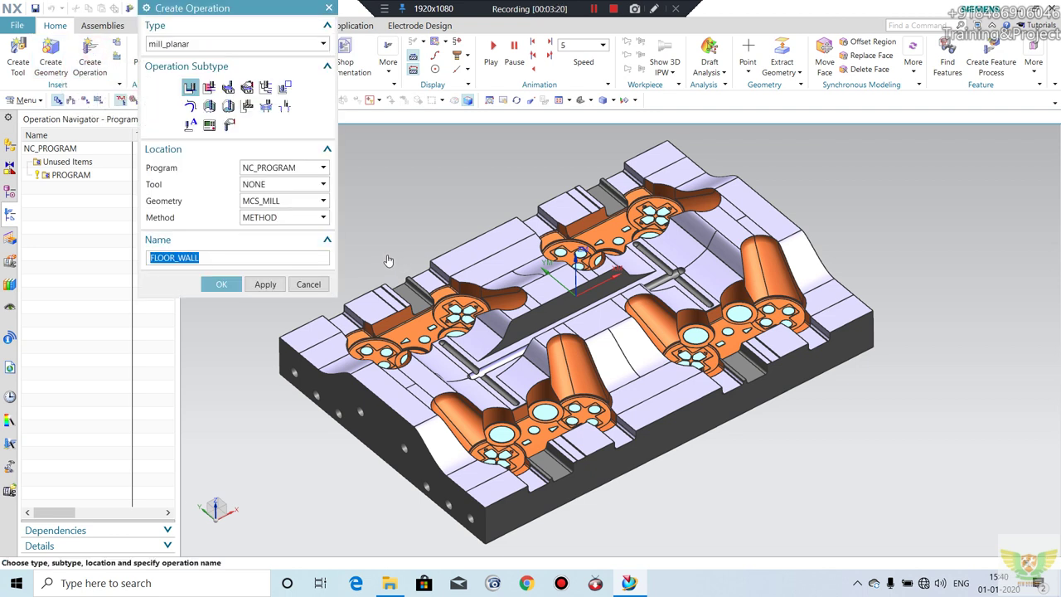
- Set the new operation type to mill_contour with WORKPIECE as geometry parent
left_click(185, 44)
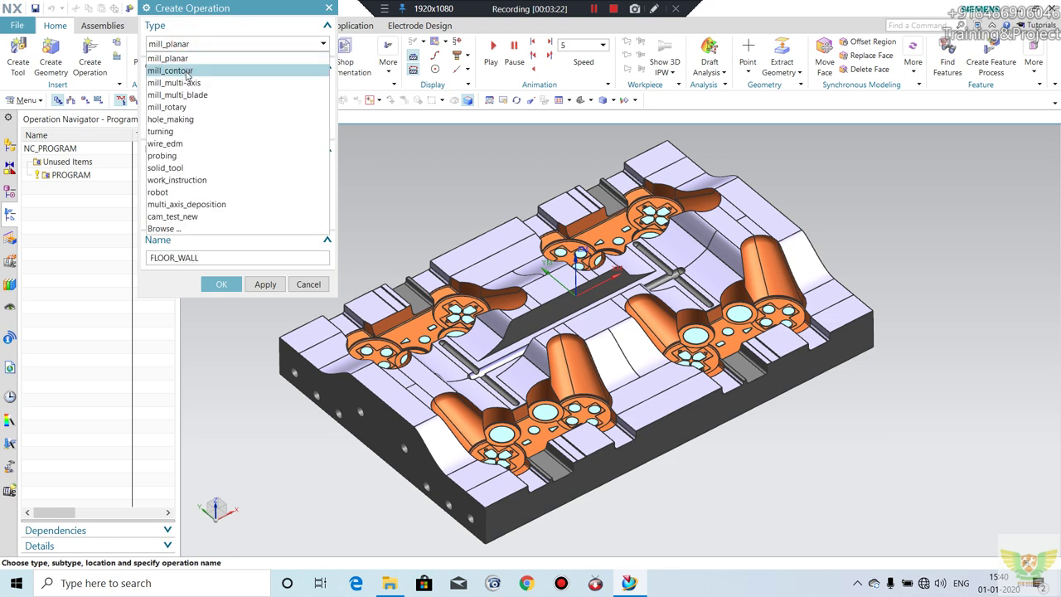
left_click(186, 72)
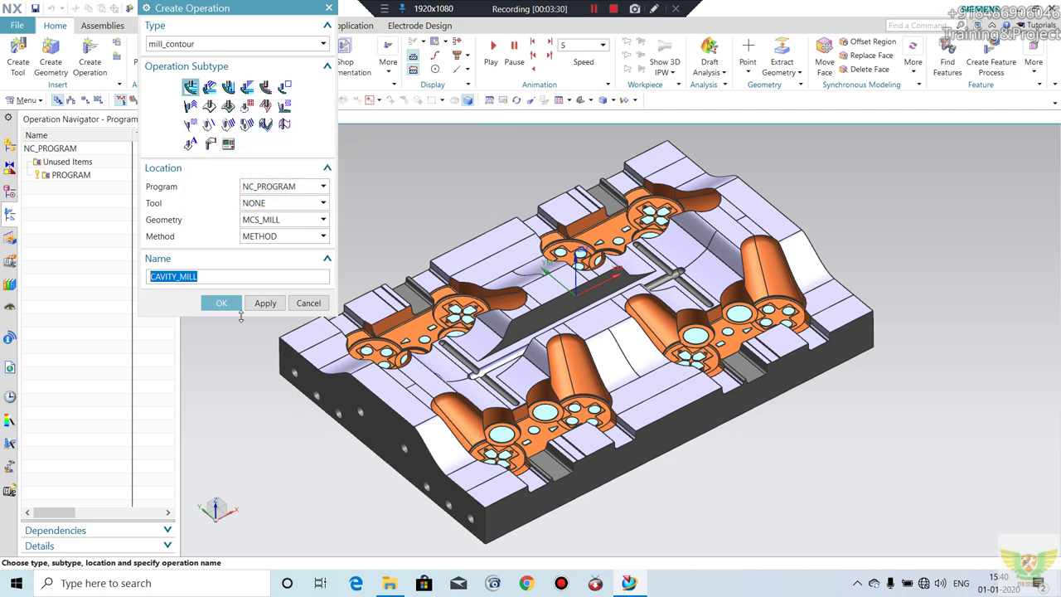
left_click(267, 226)
left_click(268, 231)
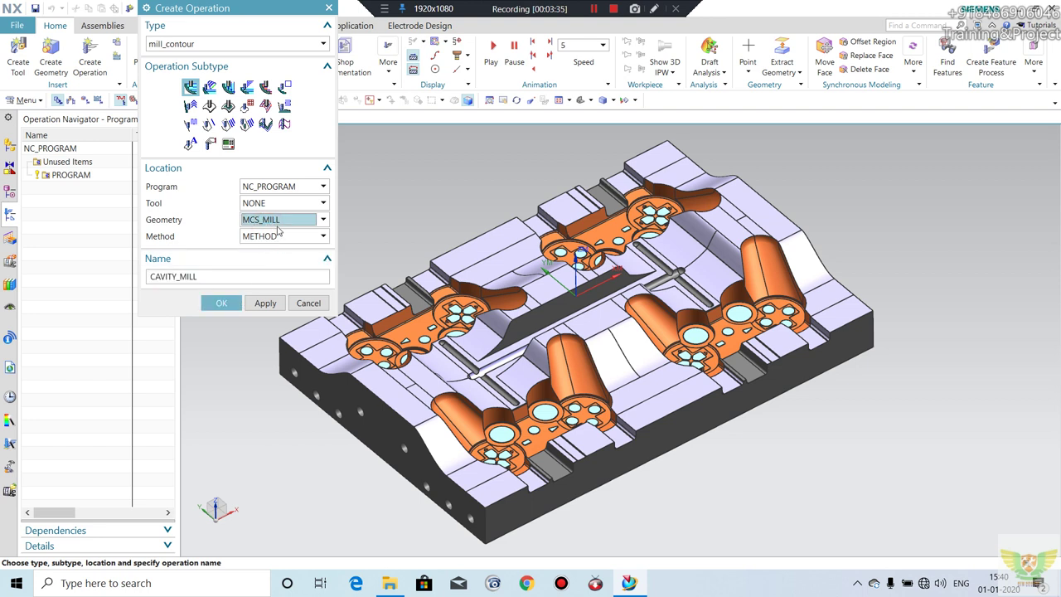
left_click(279, 220)
left_click(269, 258)
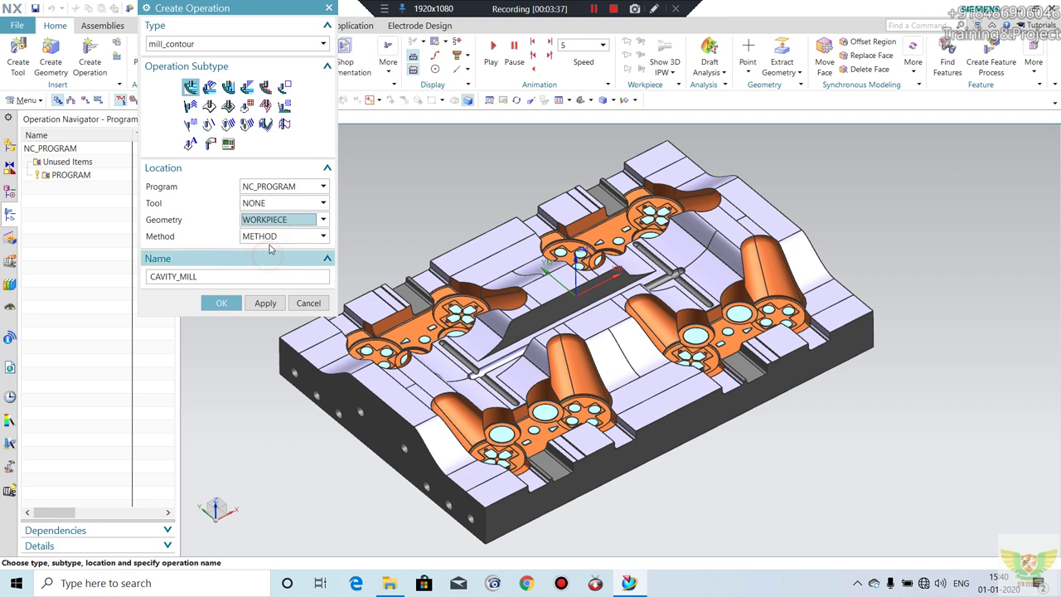
- Choose MILL_ROUGH method, keep NC_PROGRAM as program, and create the CAVITY_MILL operation
left_click(270, 237)
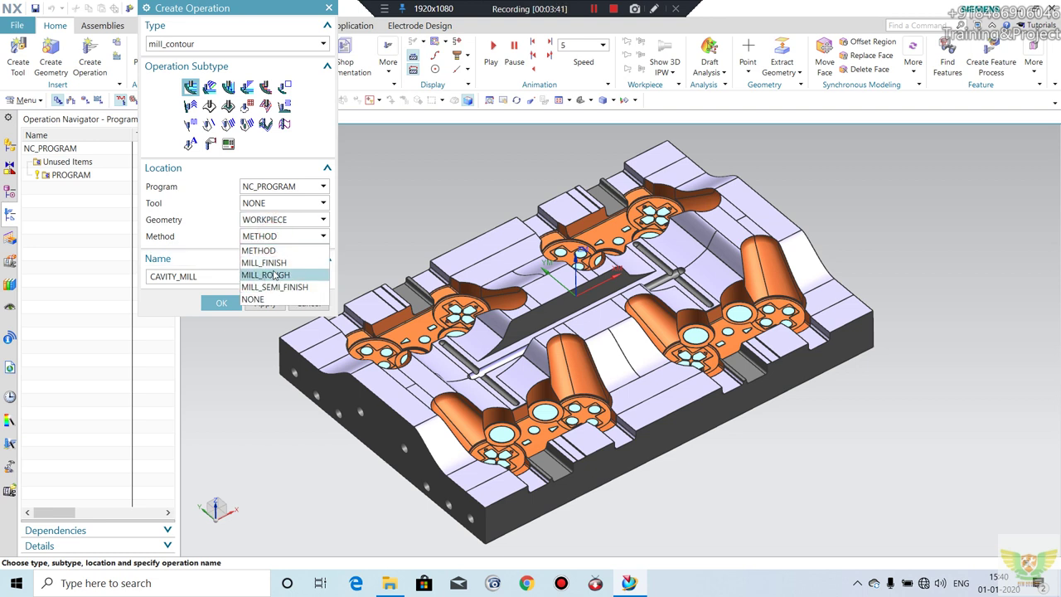
left_click(275, 277)
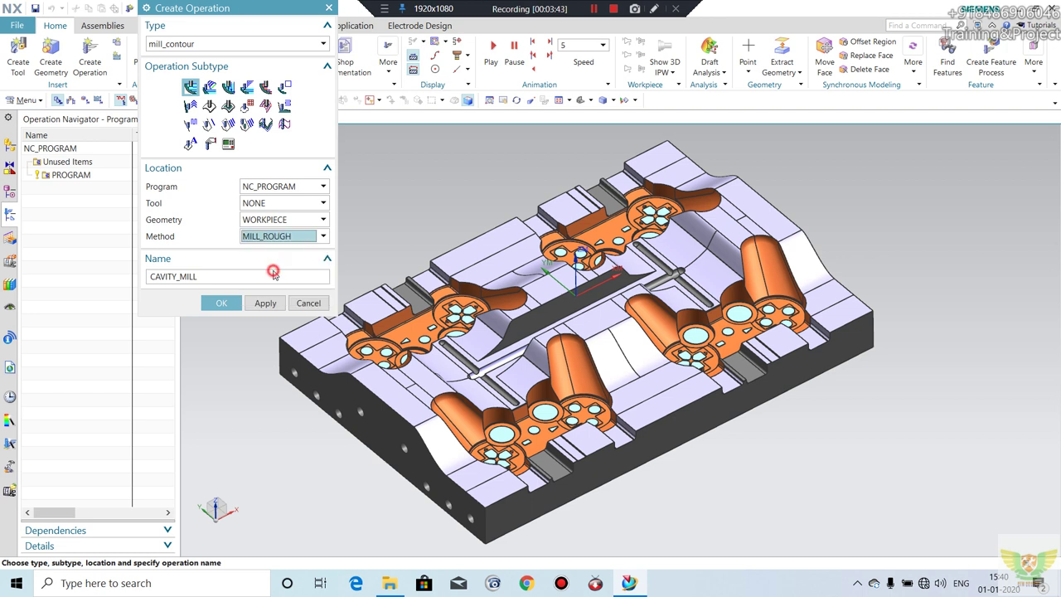
left_click(280, 201)
left_click(279, 202)
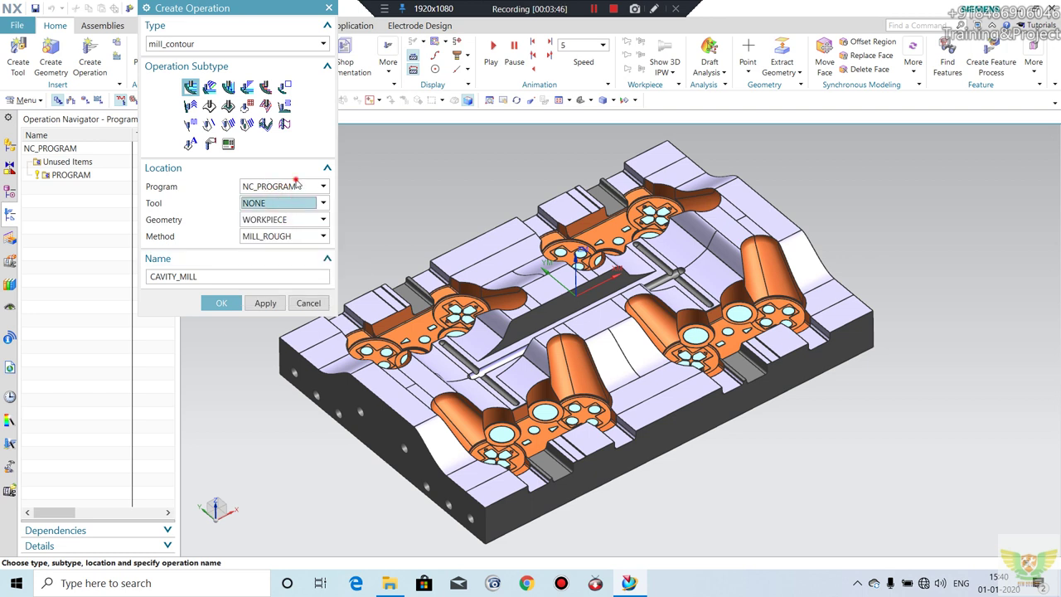
left_click(295, 185)
left_click(282, 200)
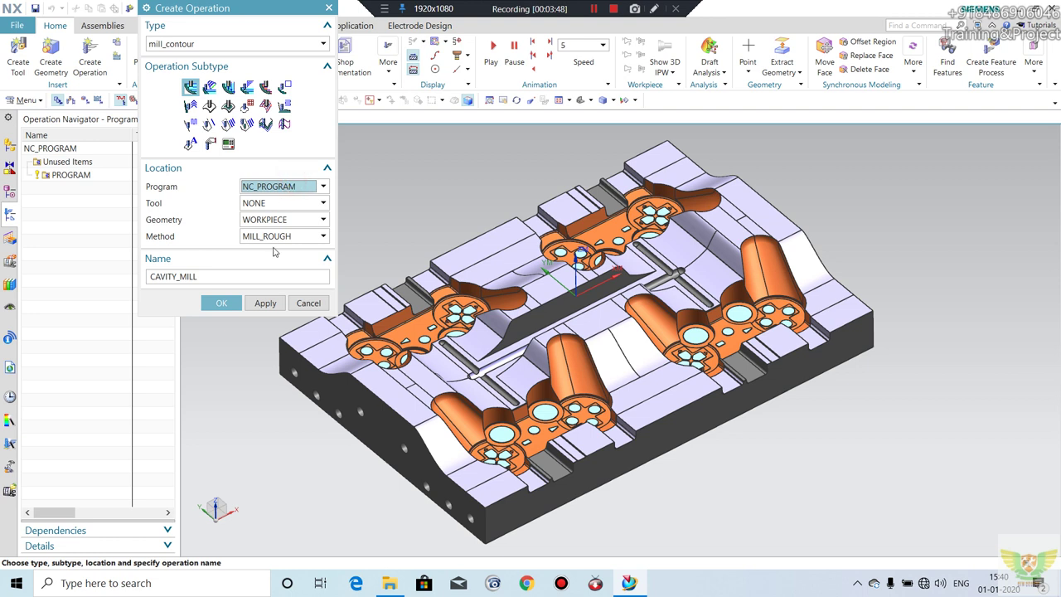
left_click(222, 303)
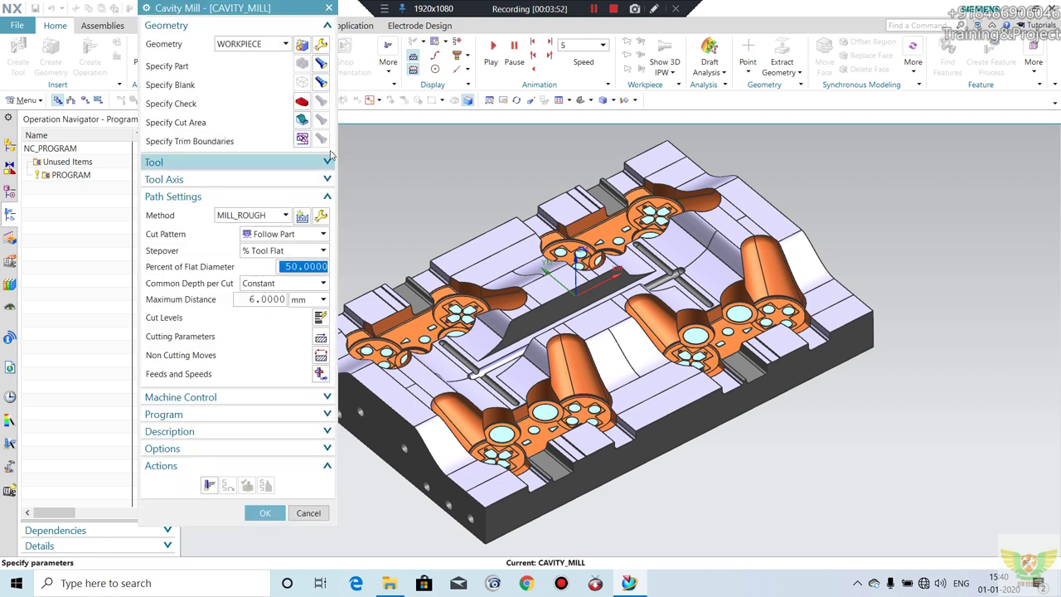
- Display the workpiece's part and blank geometry and inspect the blank box around the mould
left_click(319, 66)
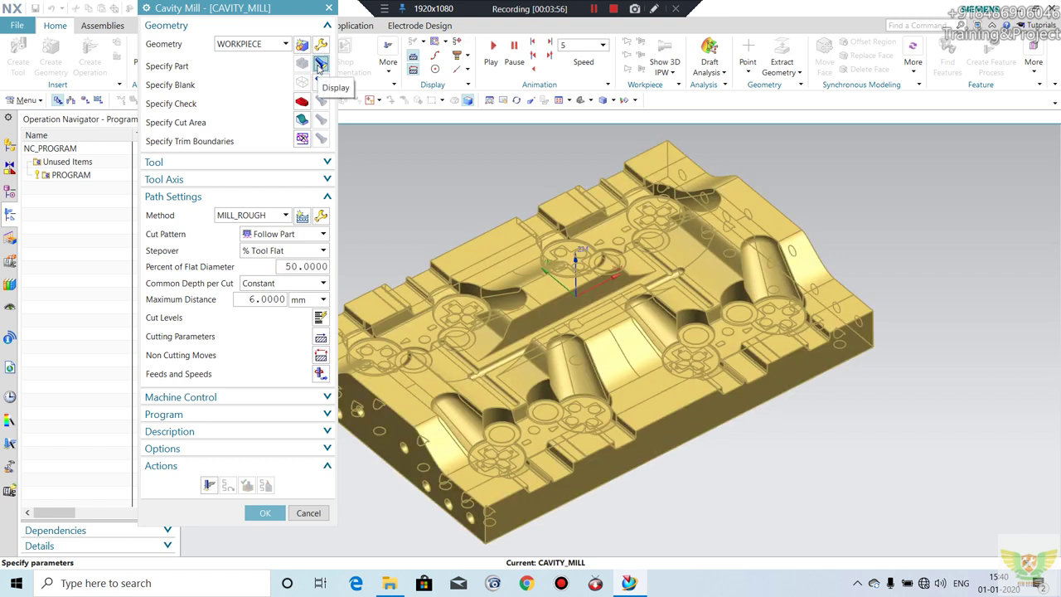
left_click(321, 83)
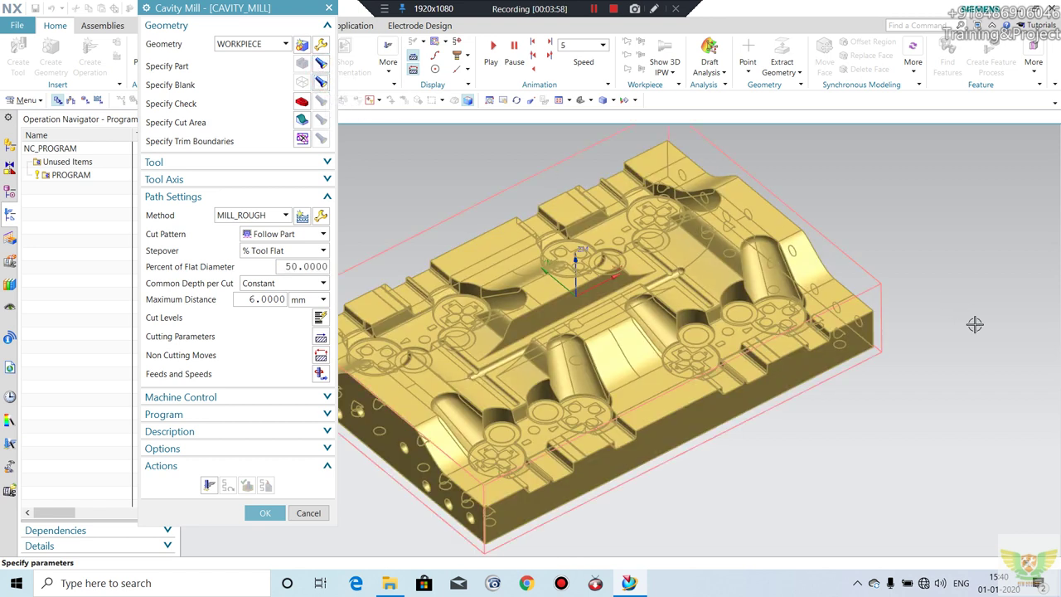
middle_click_drag(984, 331, 864, 296)
left_click(9, 146)
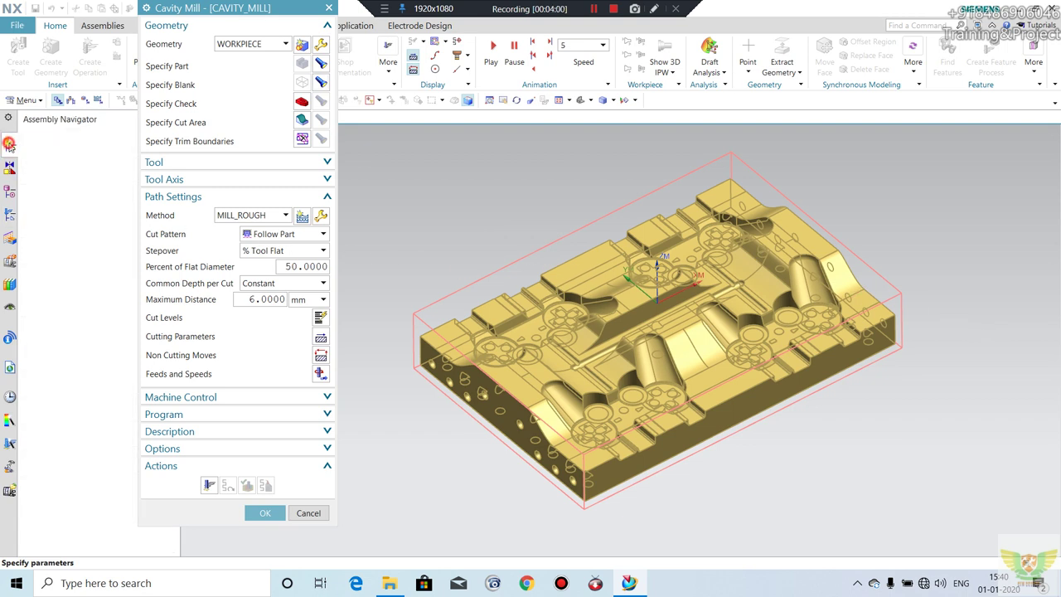
left_click(9, 191)
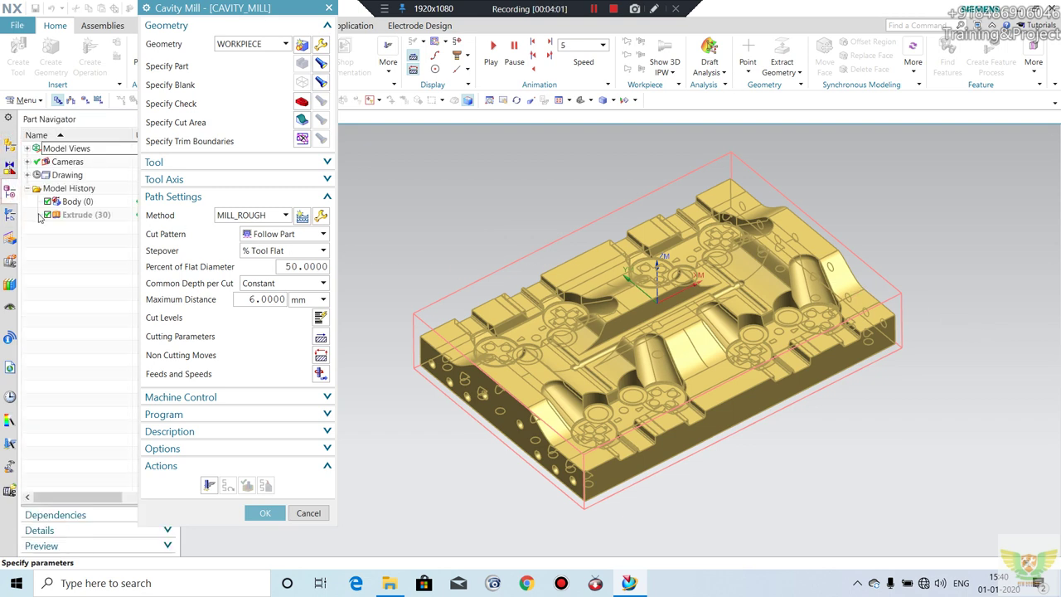
scroll(696, 215, "up", 2)
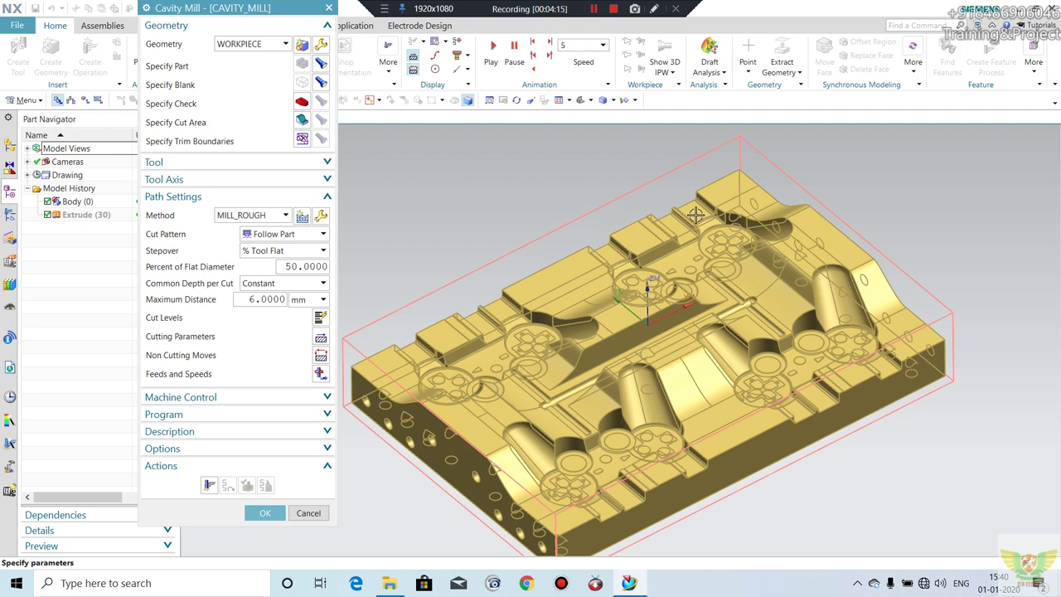
- Expand the Tool section, which shows no tool, and keep WORKPIECE as the geometry group
left_click(230, 164)
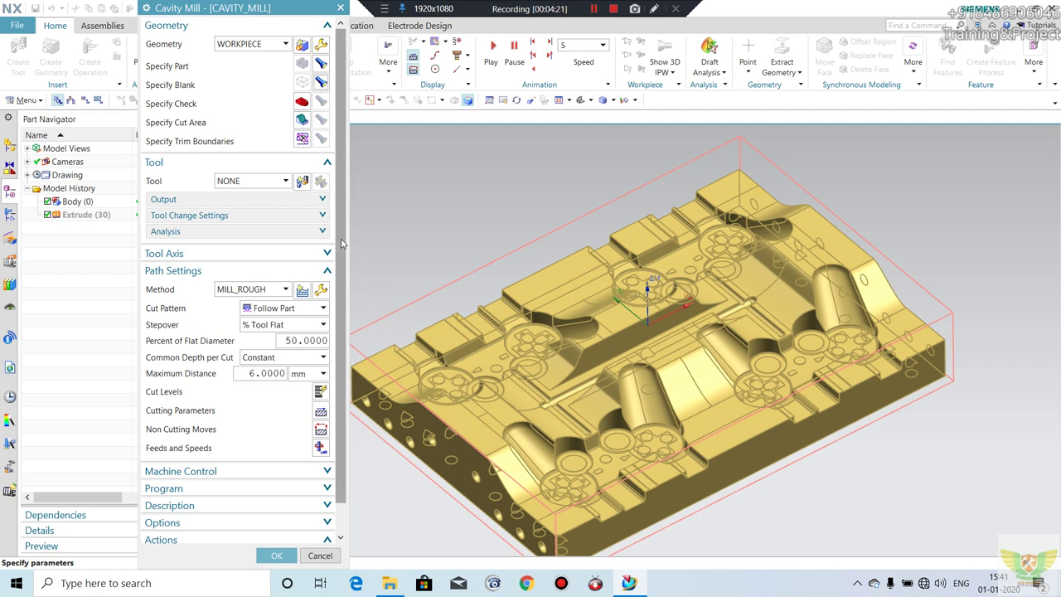
left_click(289, 43)
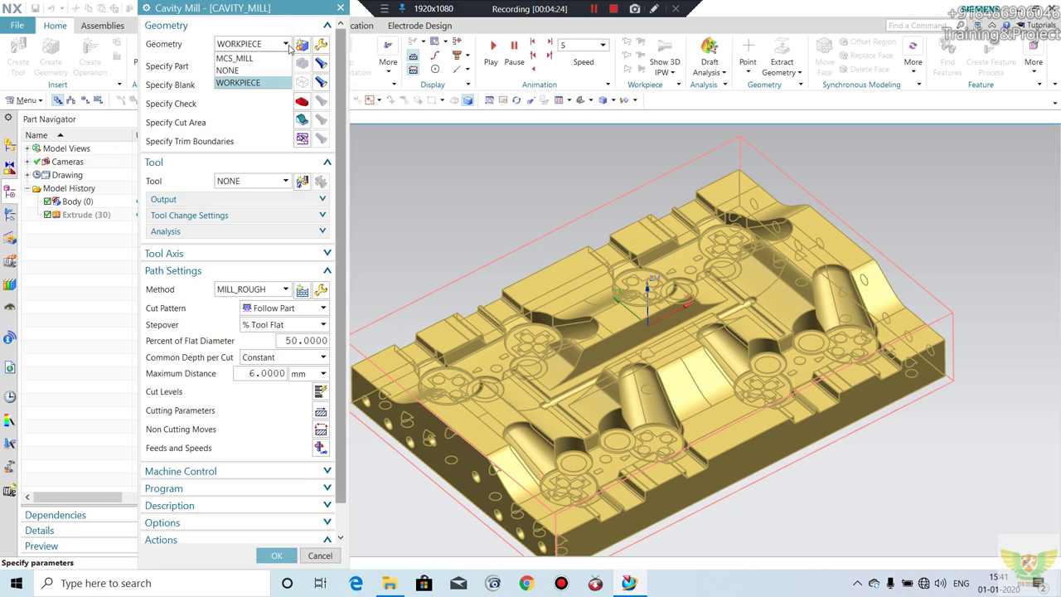
left_click(288, 47)
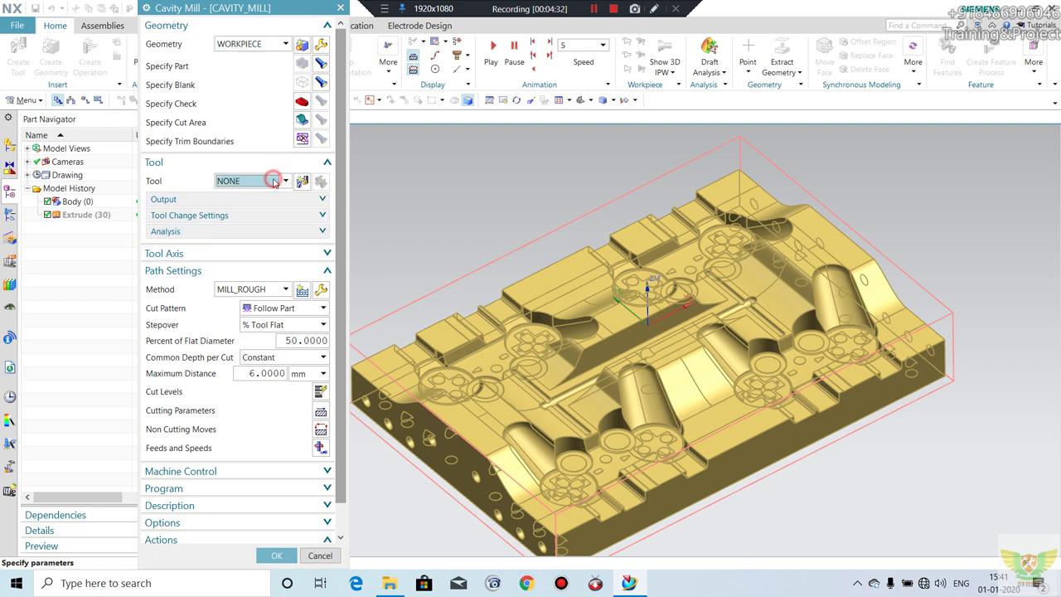
- Create a new MILL end mill tool with a 40 diameter
left_click(302, 183)
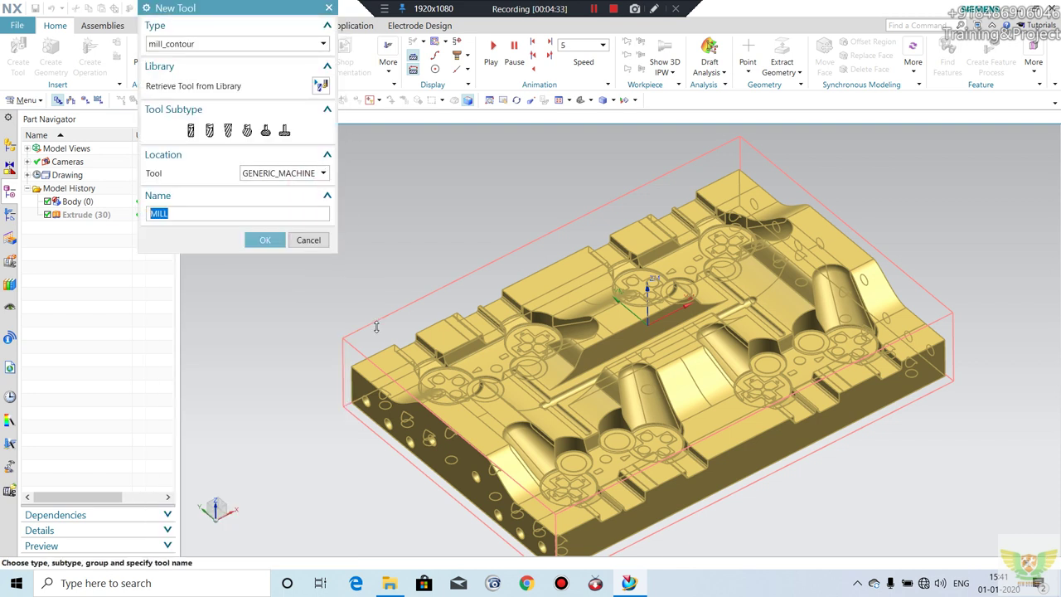
left_click(191, 131)
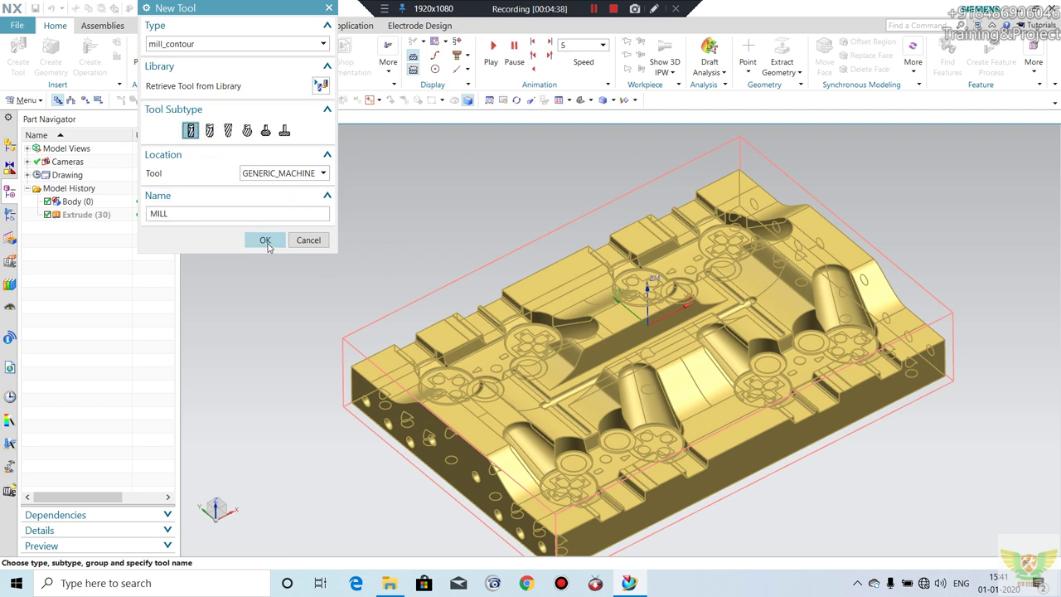
left_click(264, 240)
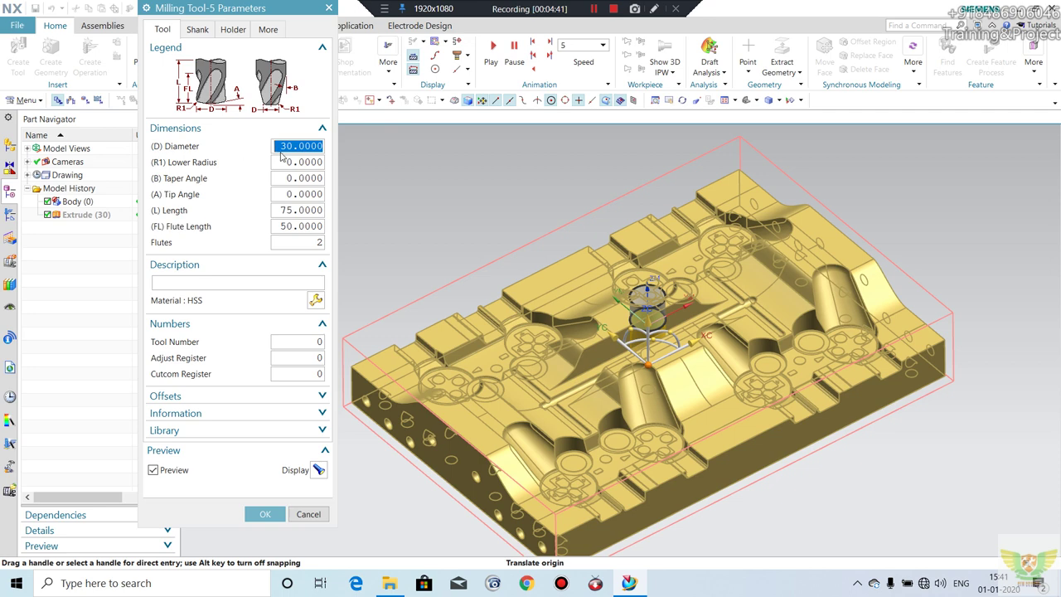
type("40")
key("Return")
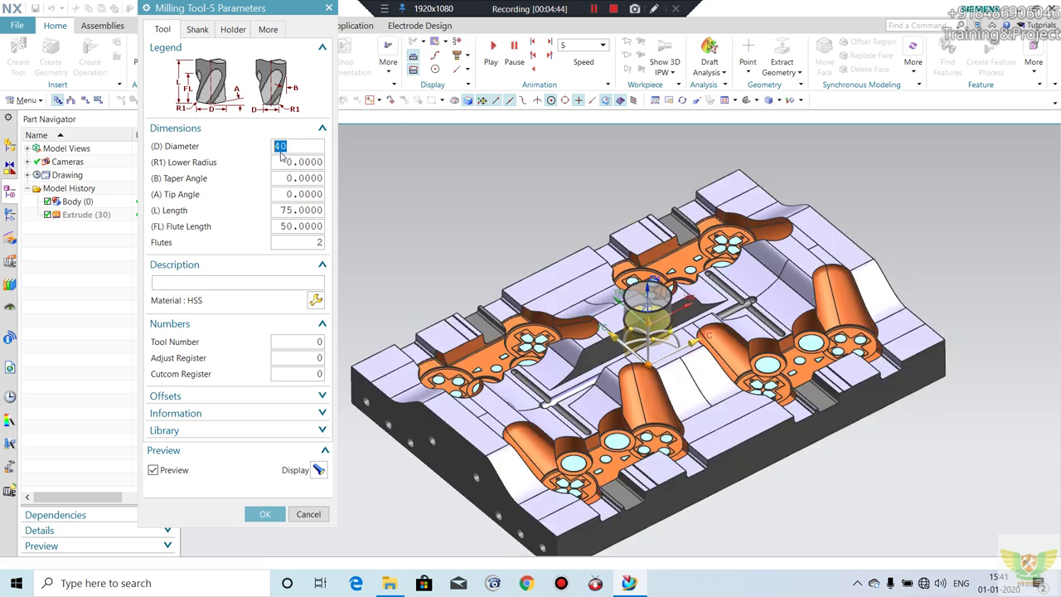
- Set the tool's lower radius 5, length 120 and flute length 60
double_click(289, 162)
type("3")
left_click(300, 210)
type("120")
left_click(296, 227)
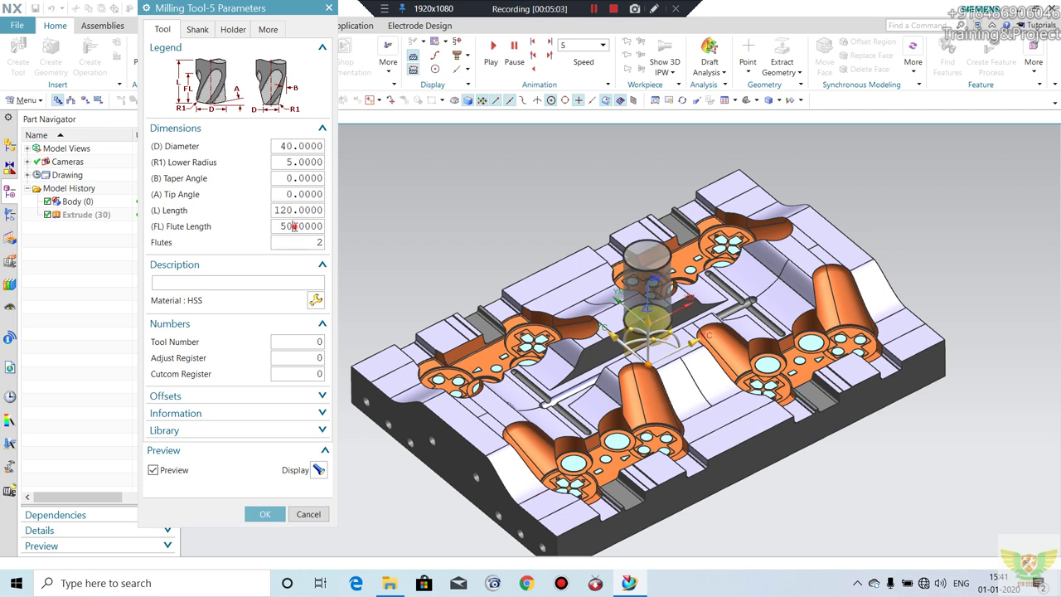
type("60")
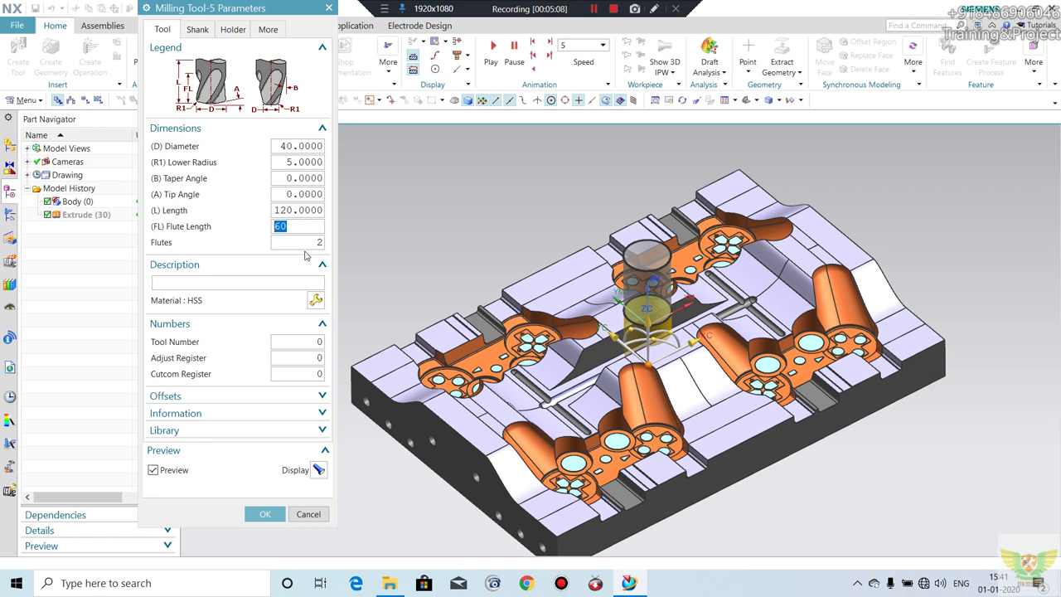
- Leave Define Shank off and start editing the holder's lower diameter
left_click(197, 29)
left_click(155, 66)
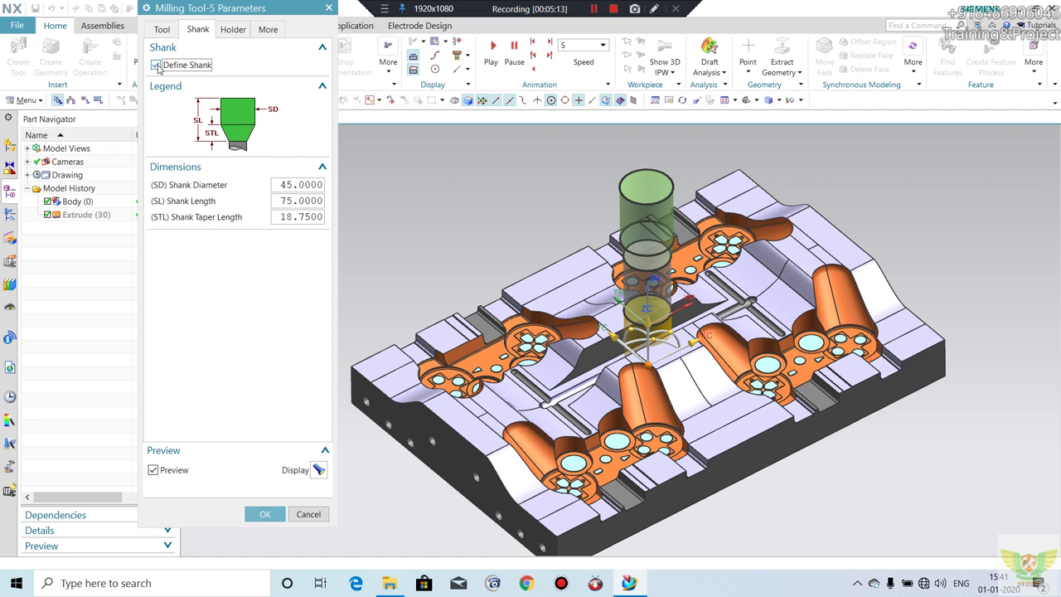
left_click(155, 65)
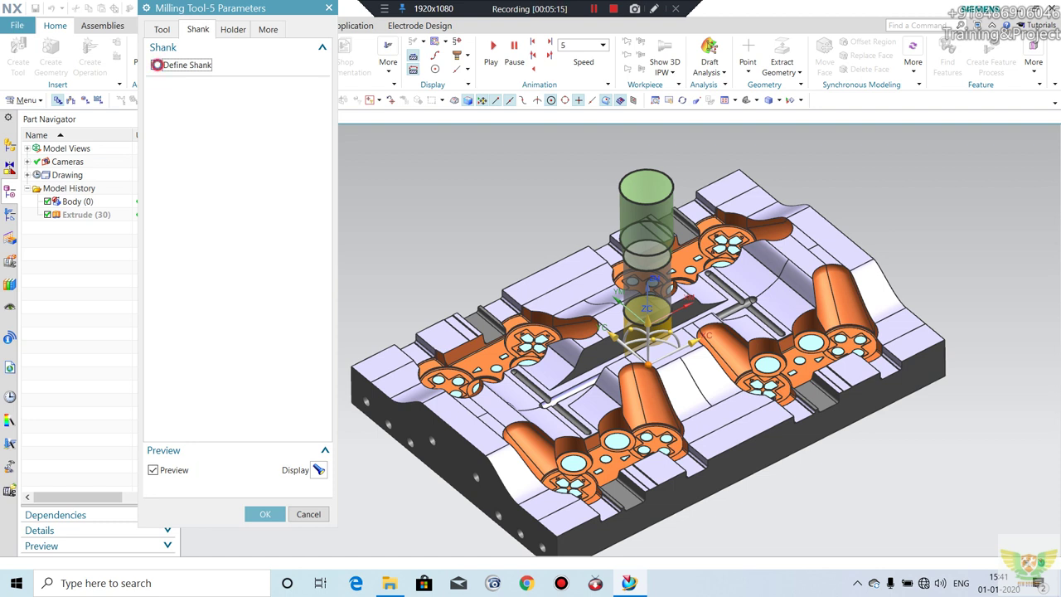
left_click(231, 30)
double_click(295, 157)
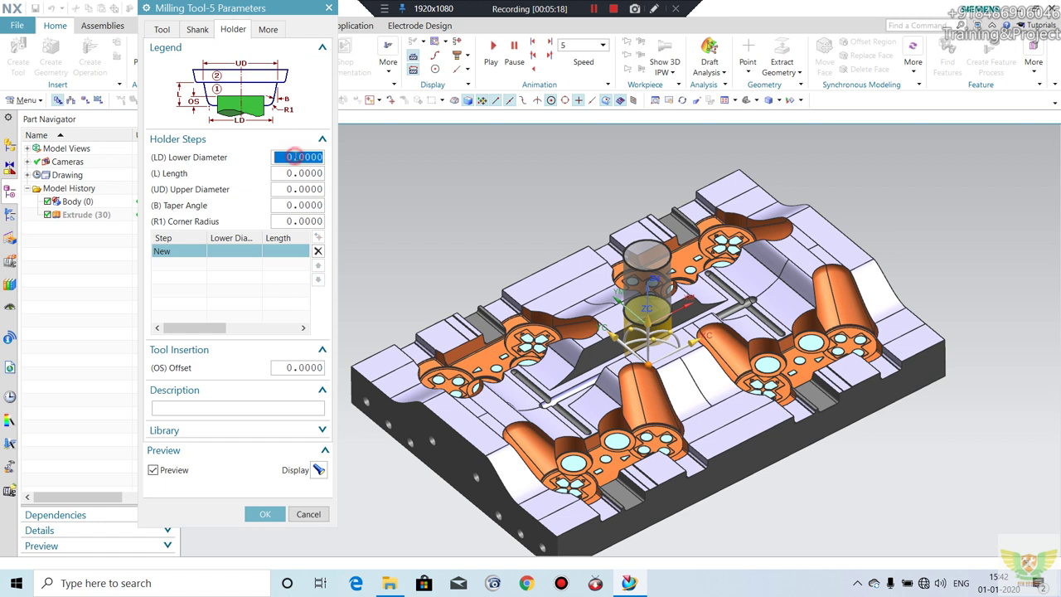
- Give the holder step a 70 lower diameter, 20 length and 70 upper diameter
type("70")
key("Return")
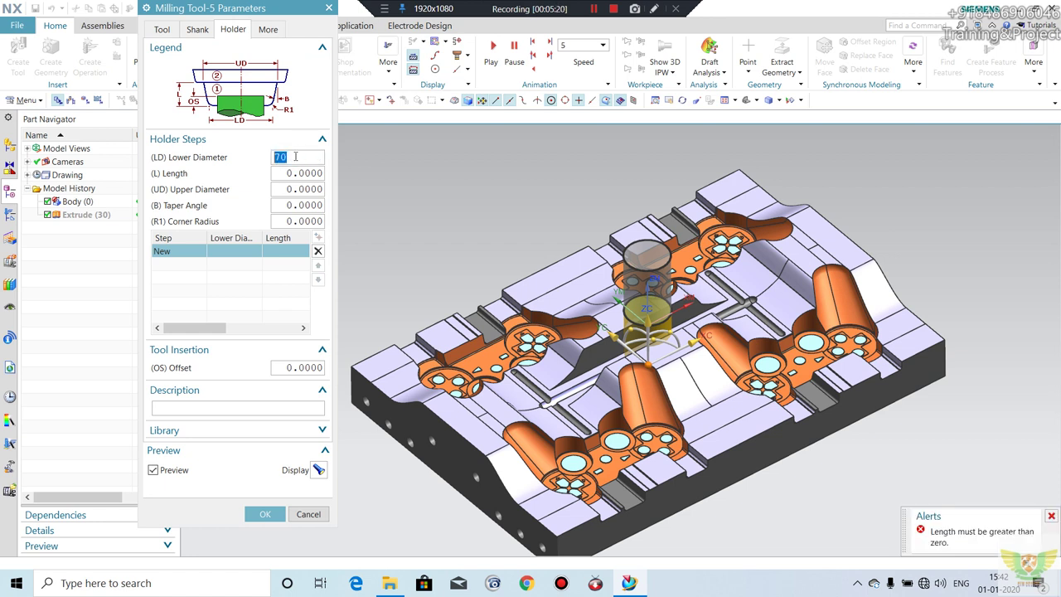
double_click(306, 174)
type("20")
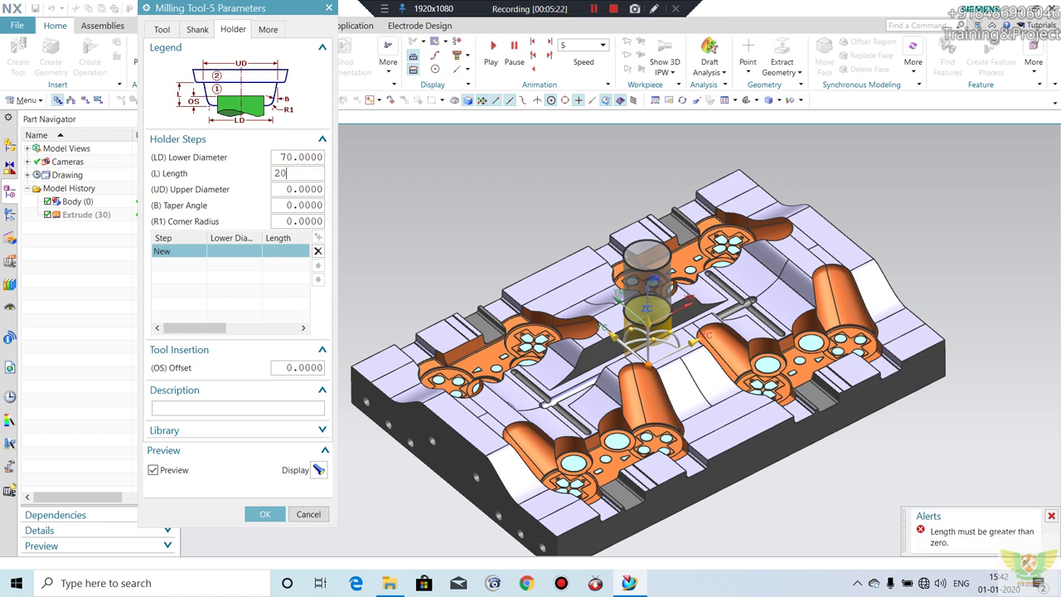
key("Return")
double_click(312, 187)
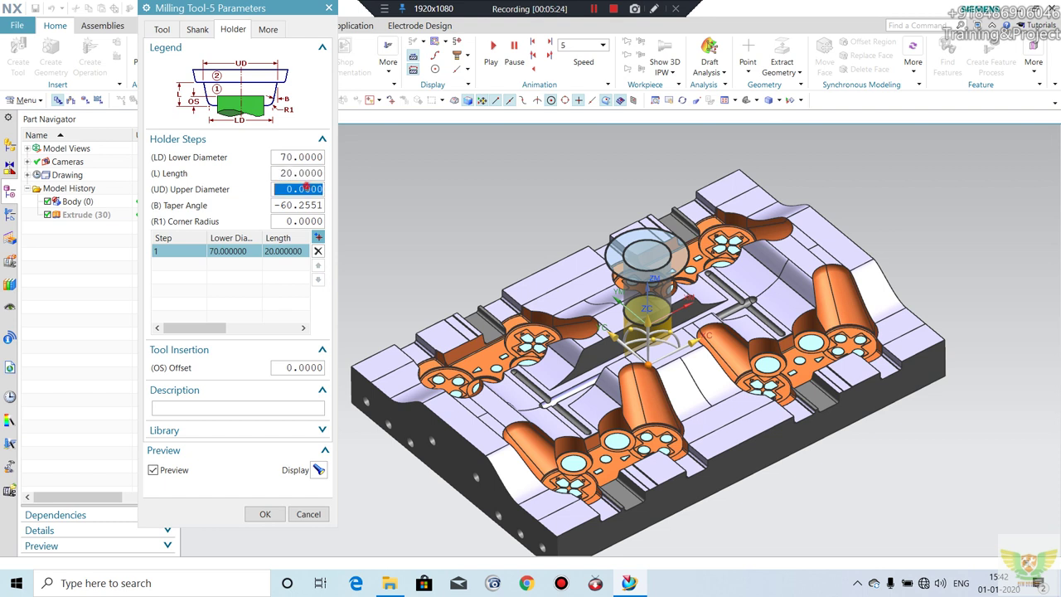
type("70")
key("Return")
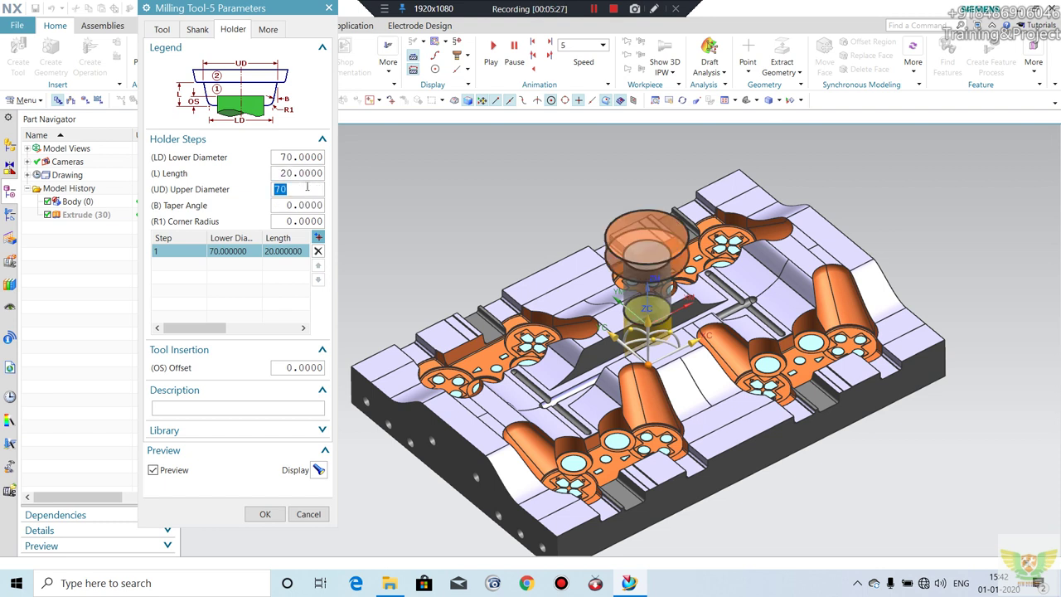
- Set the tool material to HSS Coated and return to the Cavity Mill operation
left_click(264, 32)
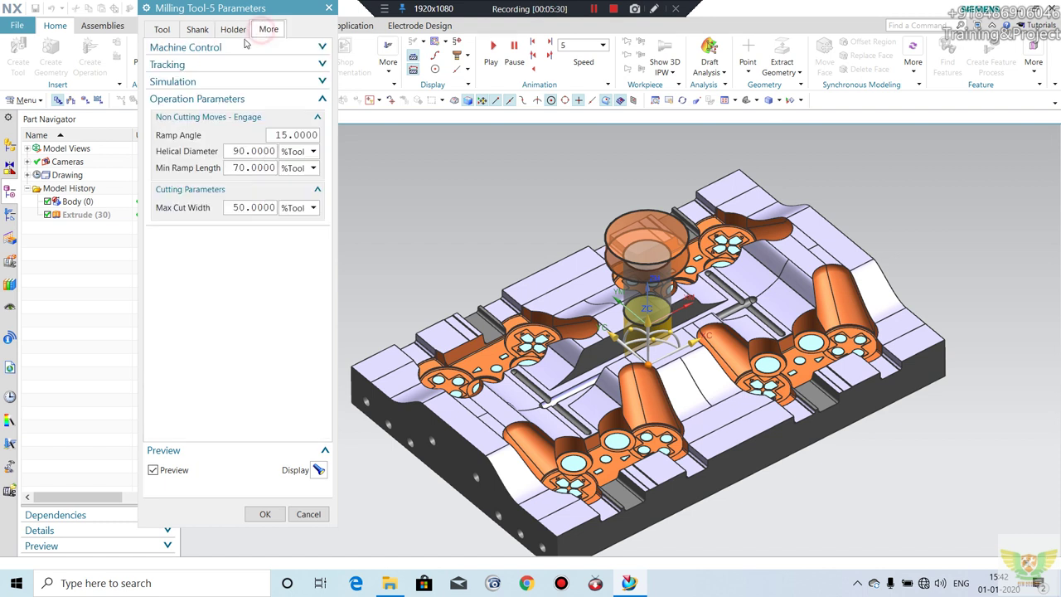
left_click(162, 29)
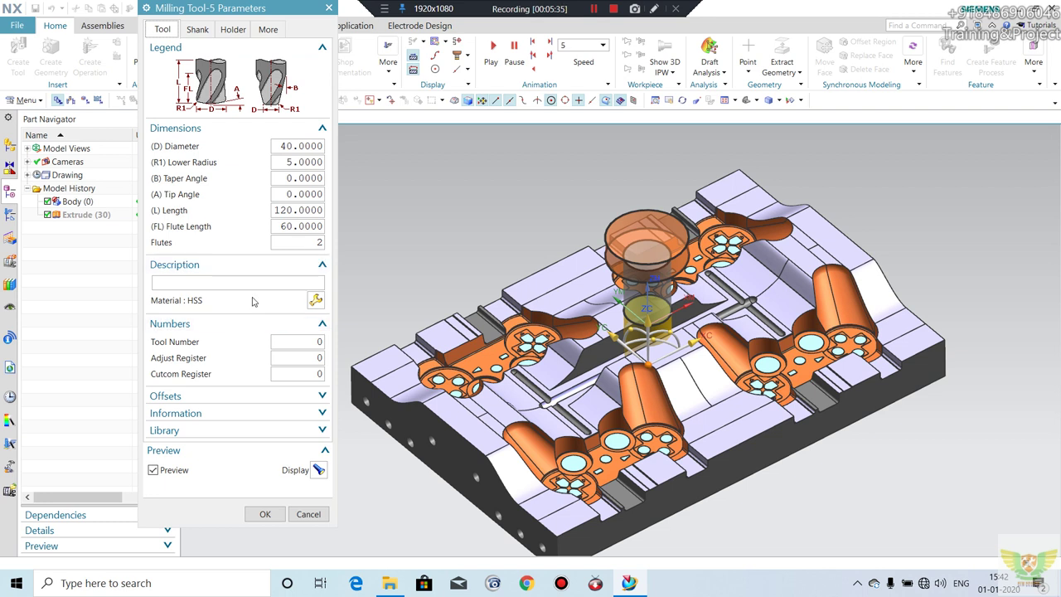
left_click(313, 304)
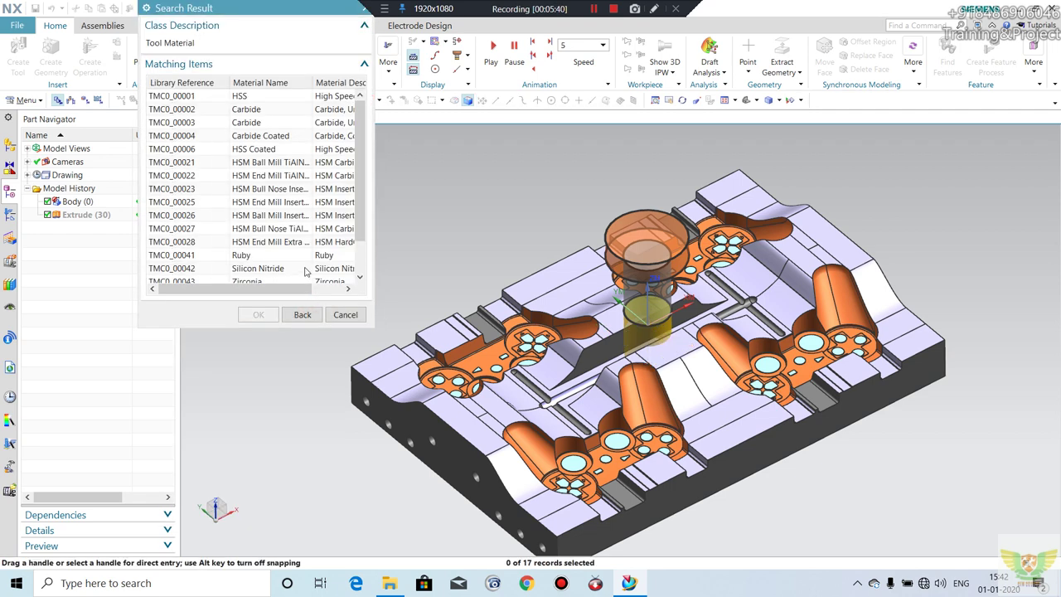
left_click(257, 149)
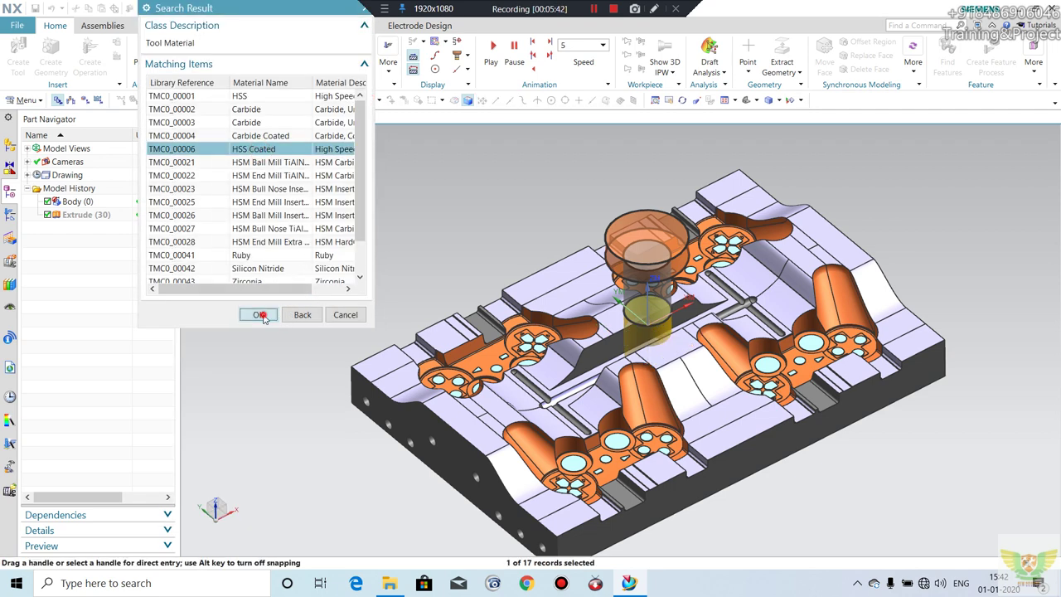
left_click(259, 314)
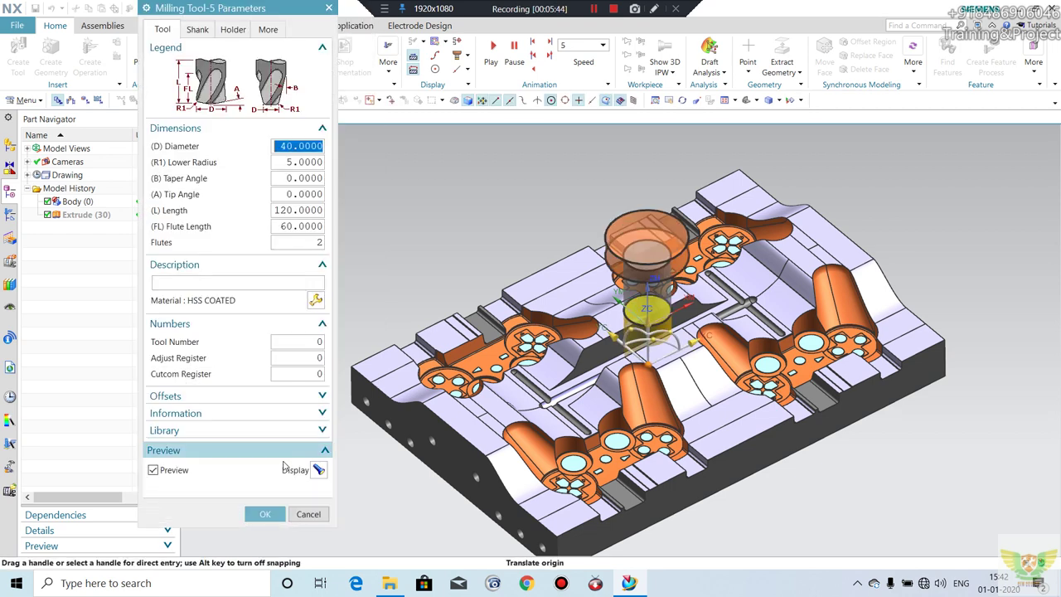
left_click(265, 514)
left_click(274, 559)
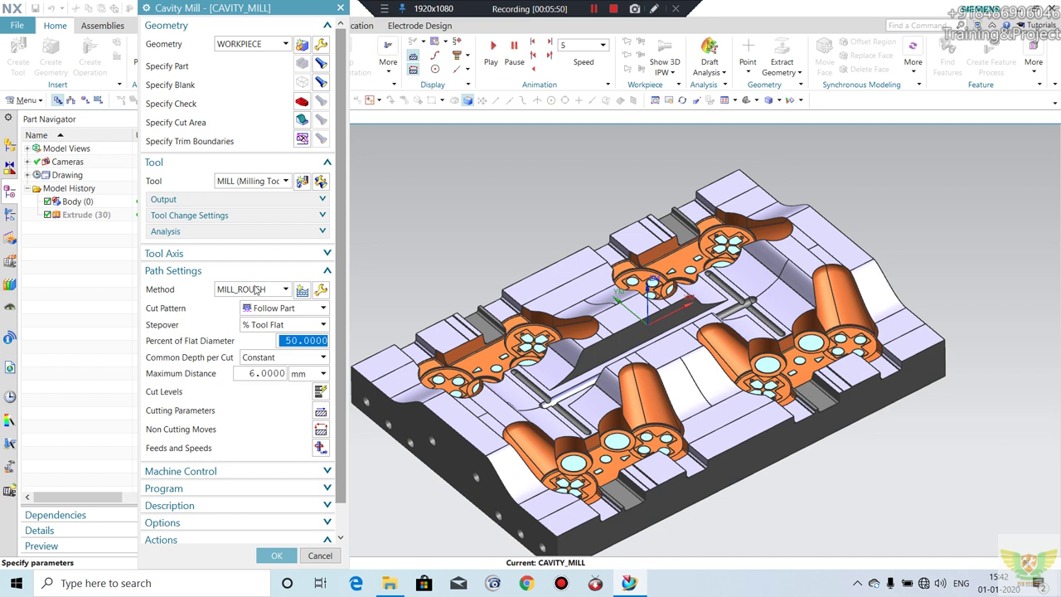
- Keep +ZM Axis as the tool axis while checking the block from a front view
left_click(232, 253)
left_click(260, 273)
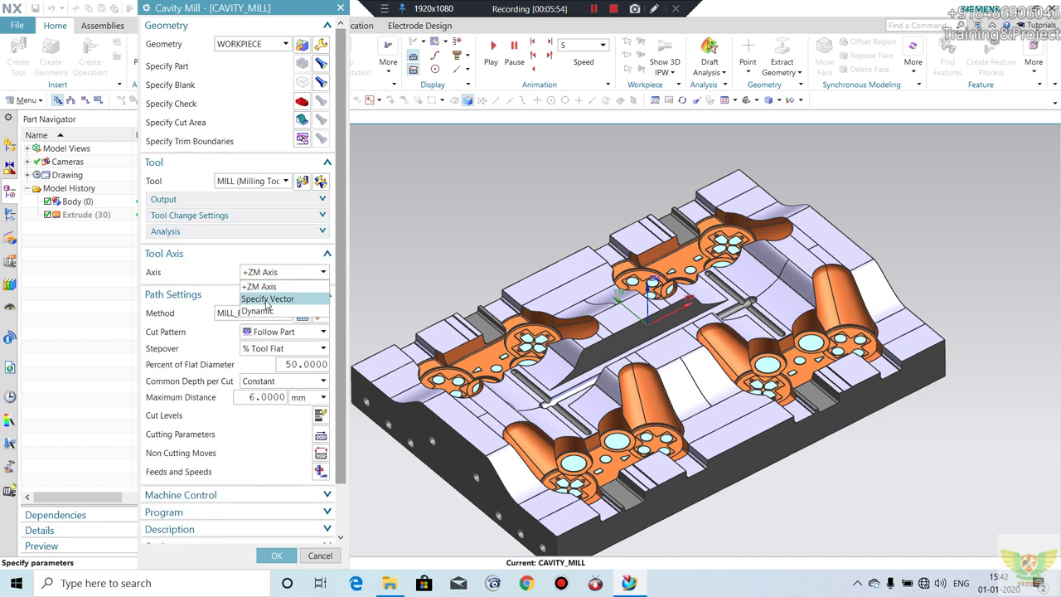
left_click(278, 287)
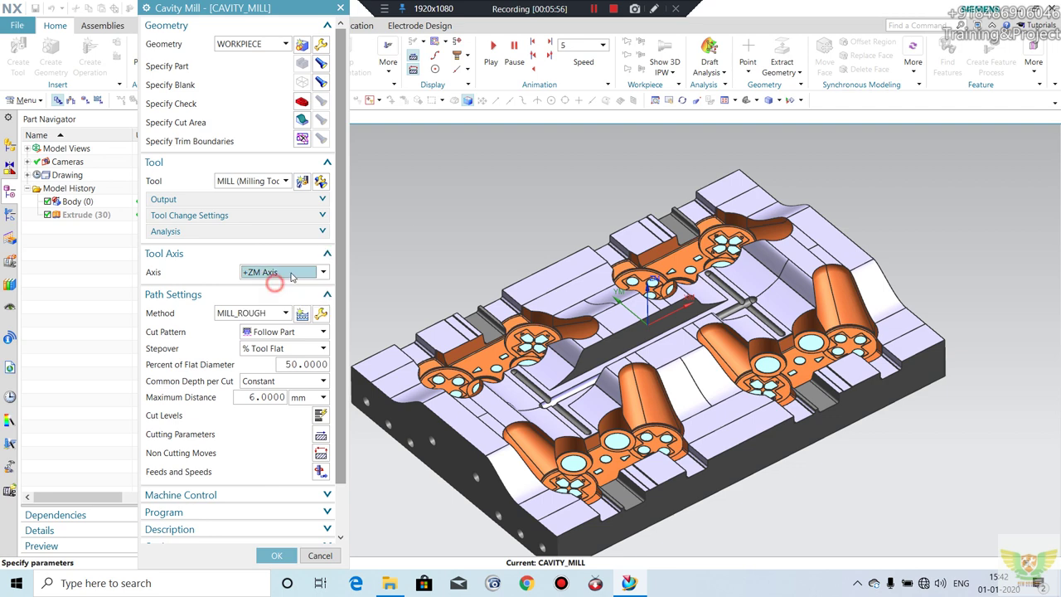
mouse_move(579, 237)
middle_mouse_down()
mouse_move(550, 217)
mouse_move(640, 244)
middle_mouse_up()
scroll(563, 261, "up", 2)
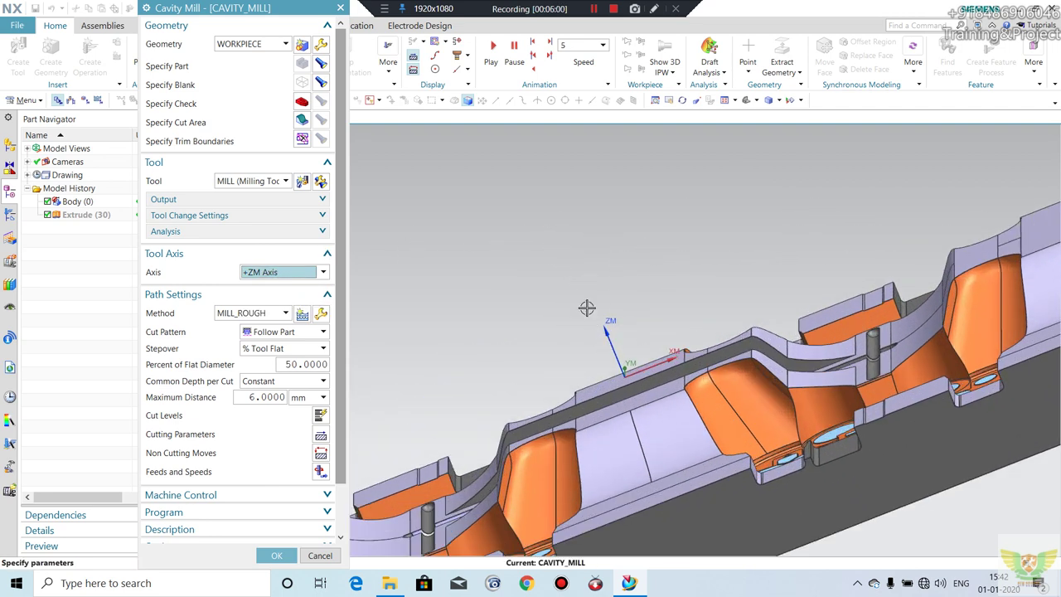
middle_click_drag(600, 302, 625, 273)
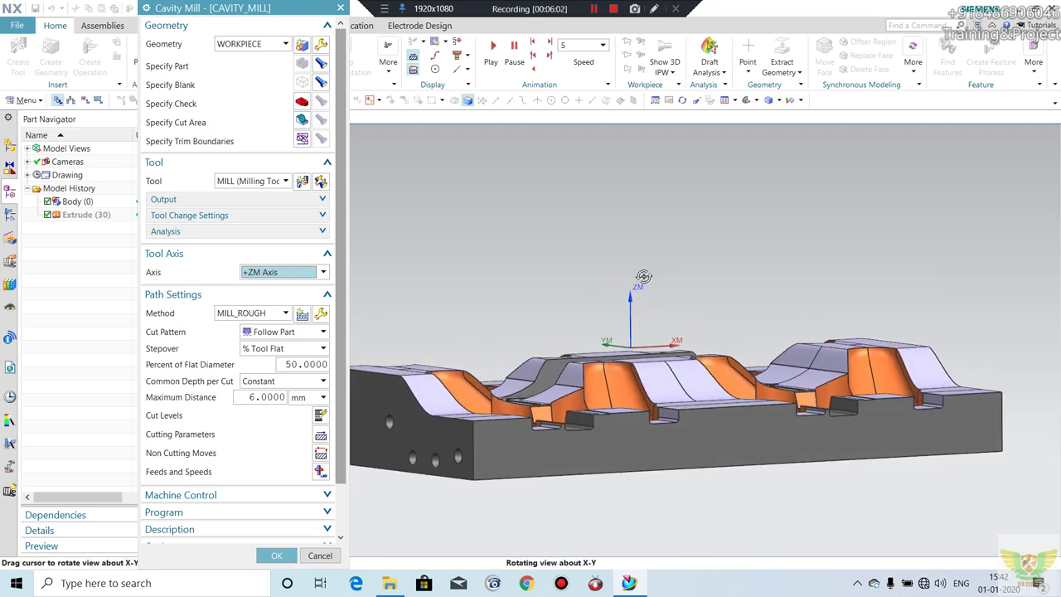
key("F8")
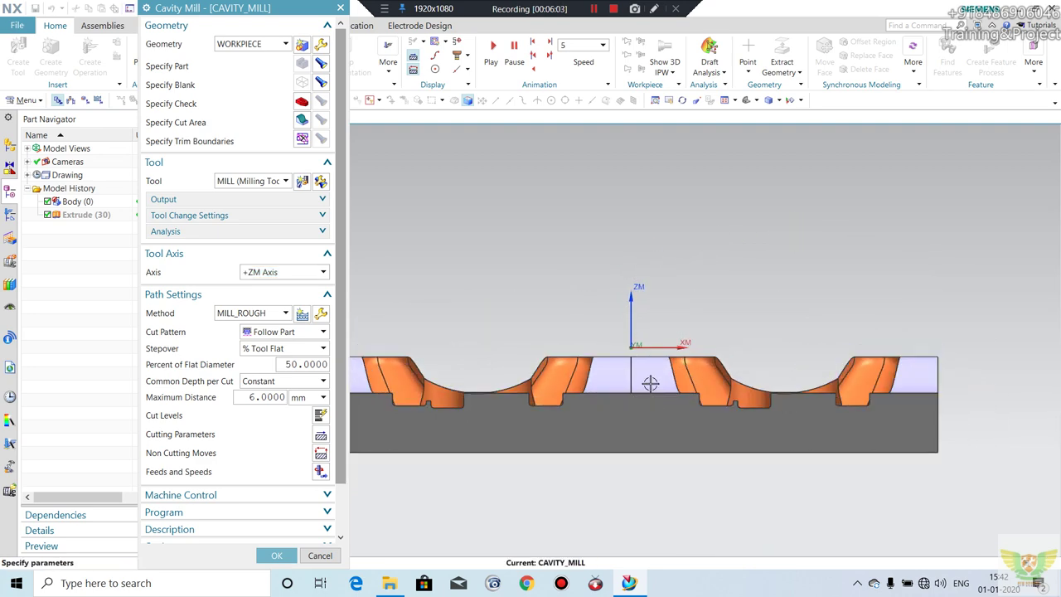
middle_click_drag(763, 260, 787, 287)
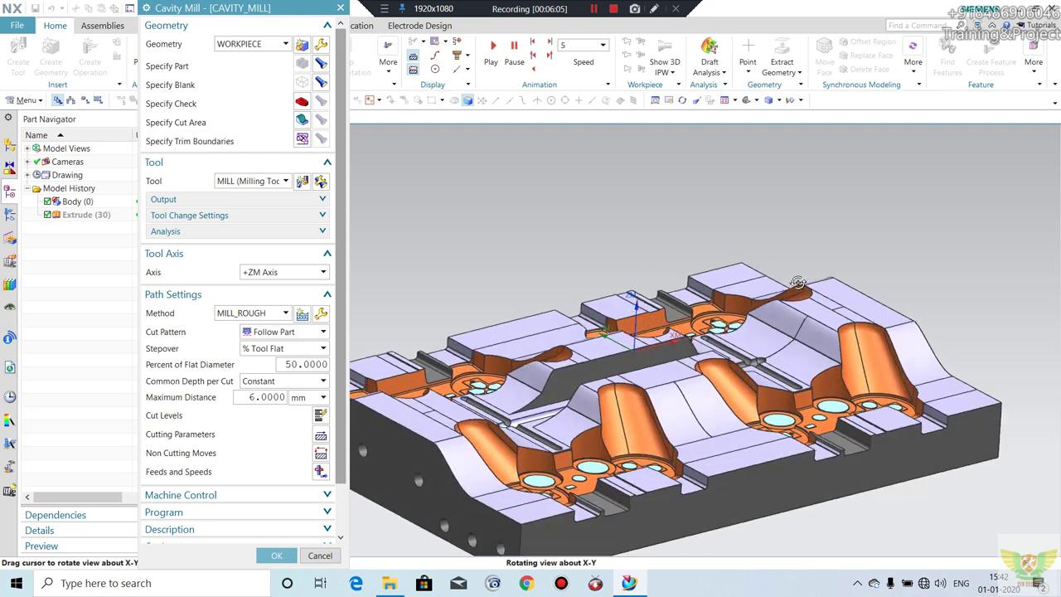
scroll(788, 288, "down", 1)
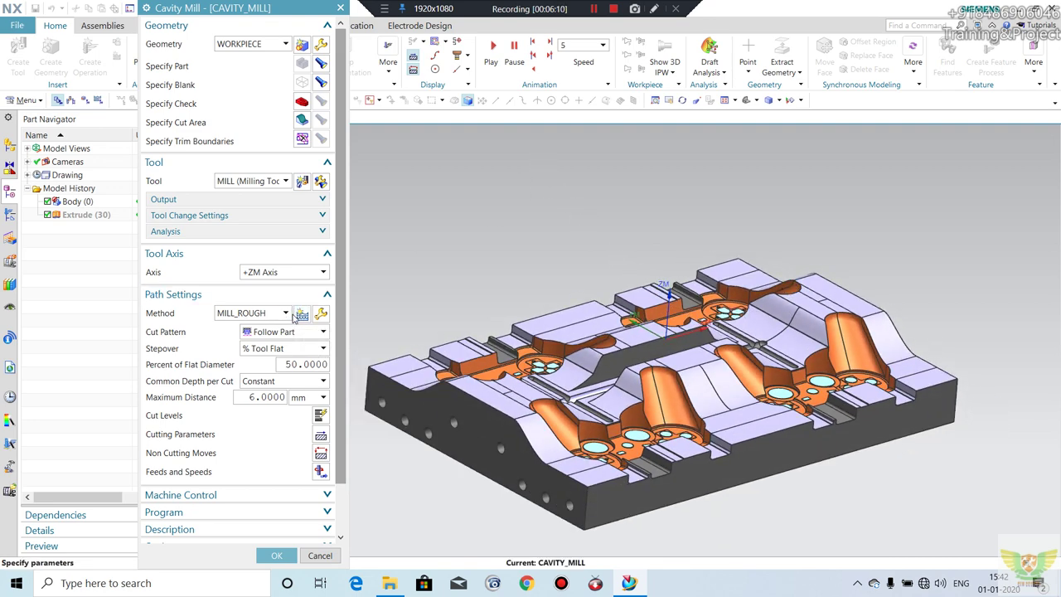
- Review the MILL_ROUGH method settings and keep Follow Part as the cut pattern
left_click(321, 314)
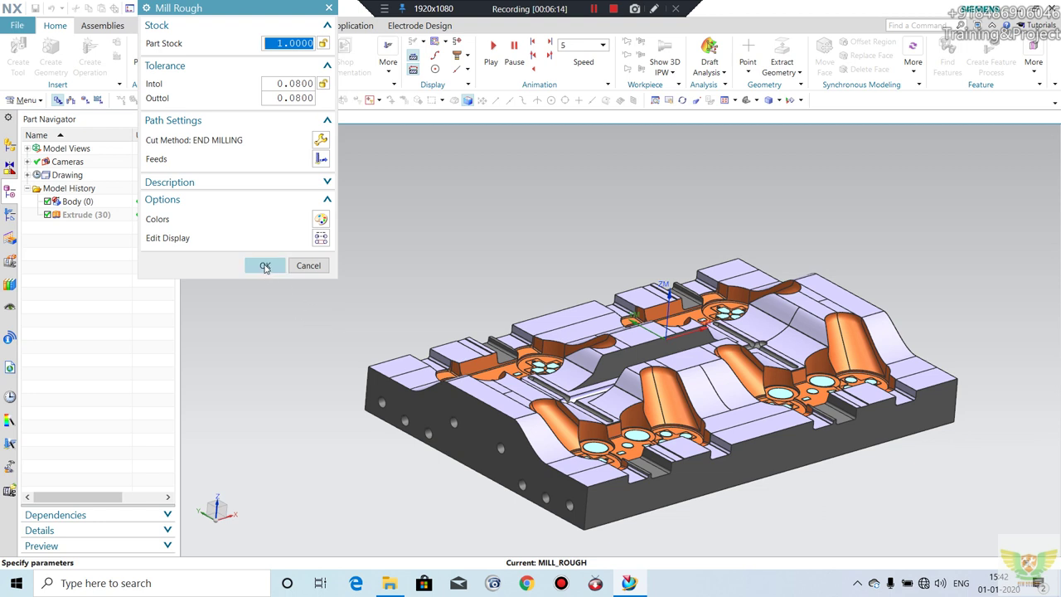
left_click(265, 266)
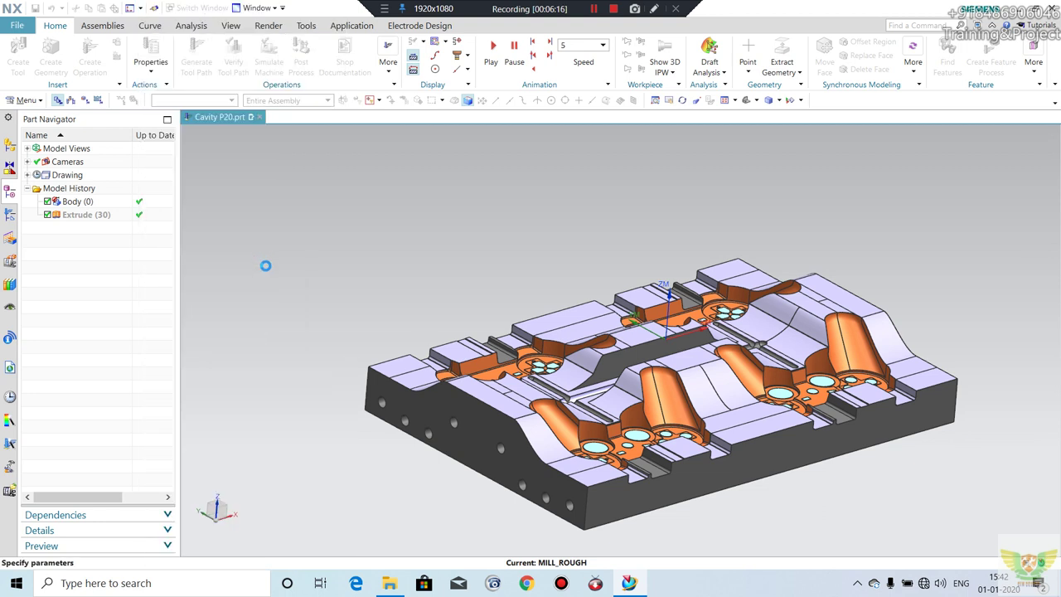
left_click(274, 331)
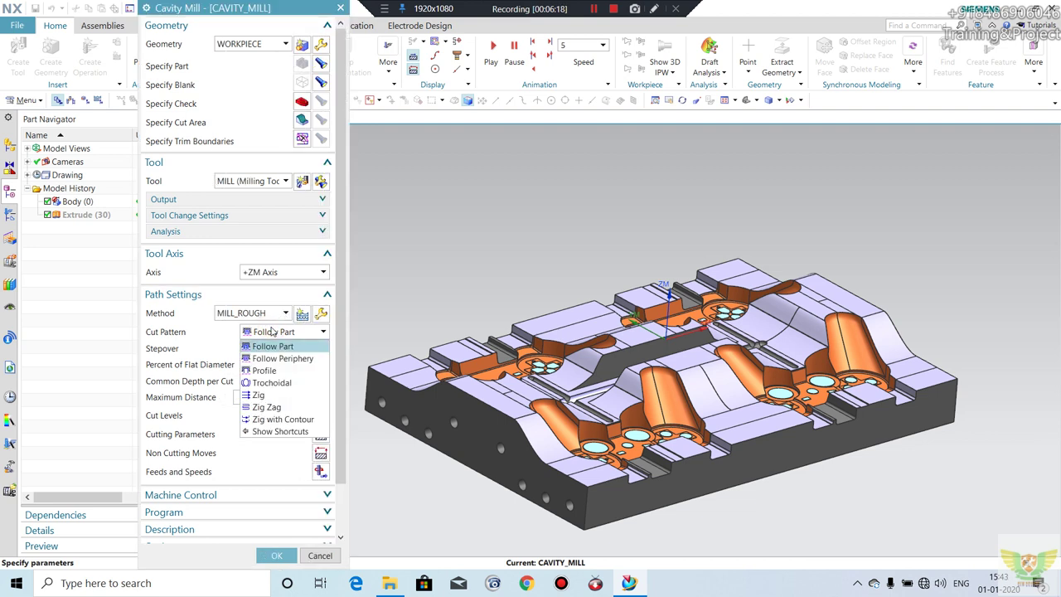
left_click(272, 332)
left_click(271, 334)
left_click(272, 345)
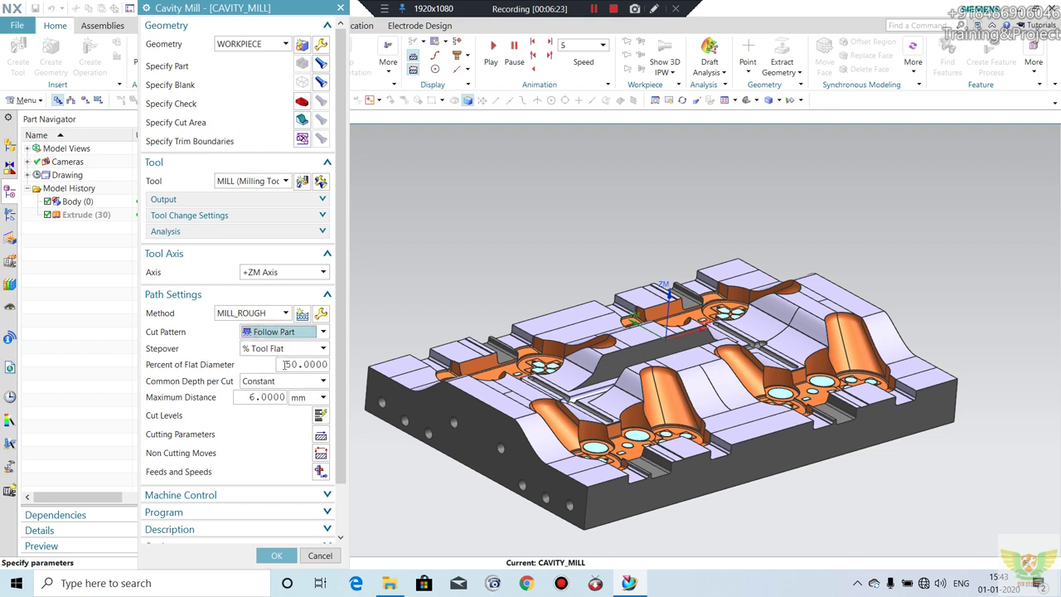
- Keep stepover at % Tool Flat and set maximum depth per cut to 4 mm
left_click(282, 349)
left_click(278, 345)
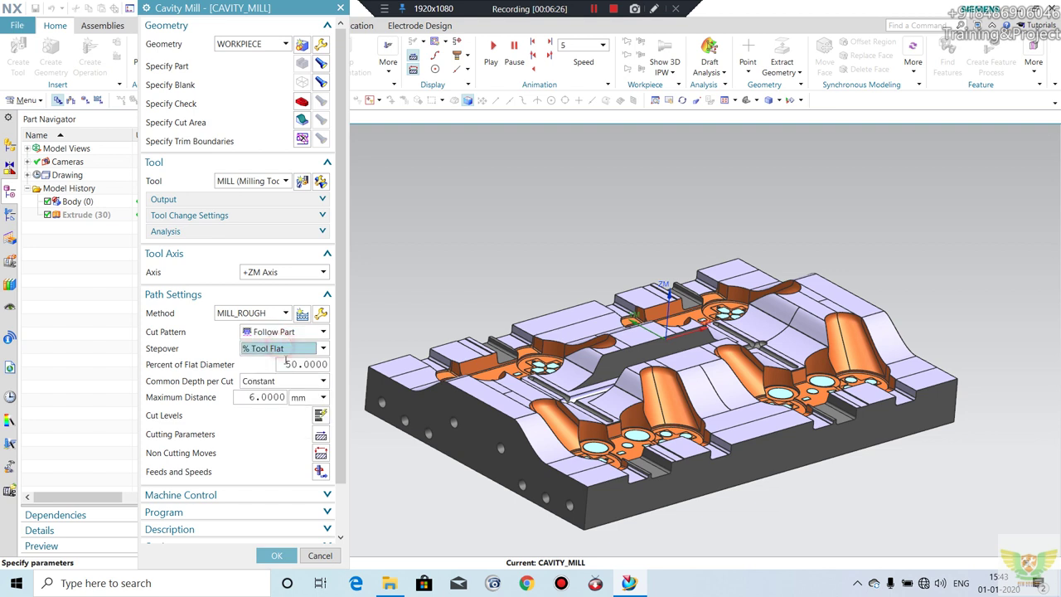
left_click(282, 352)
left_click(280, 349)
left_click(279, 399)
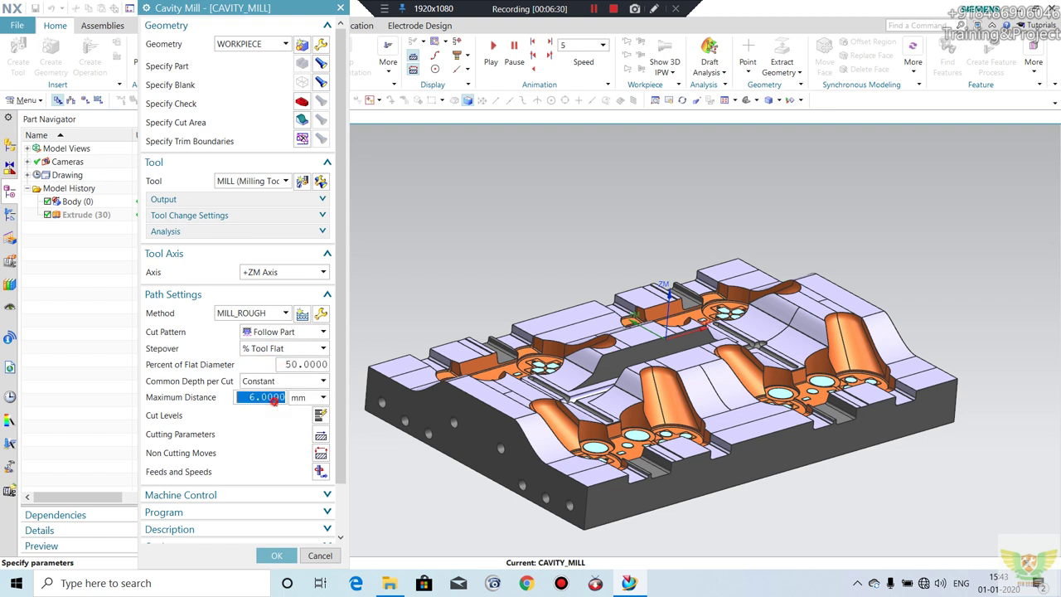
type("5")
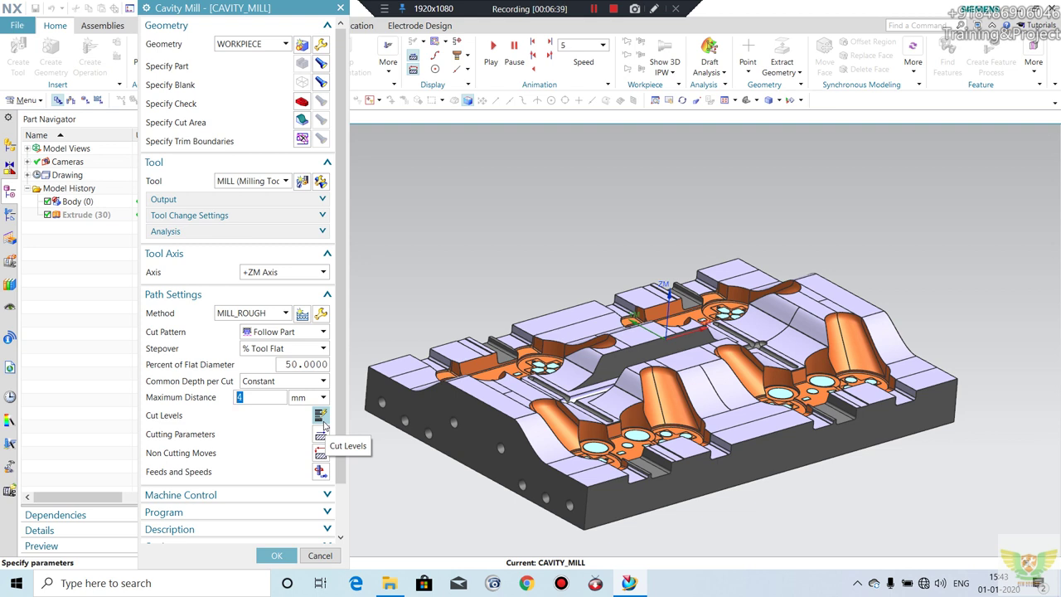
left_click(320, 416)
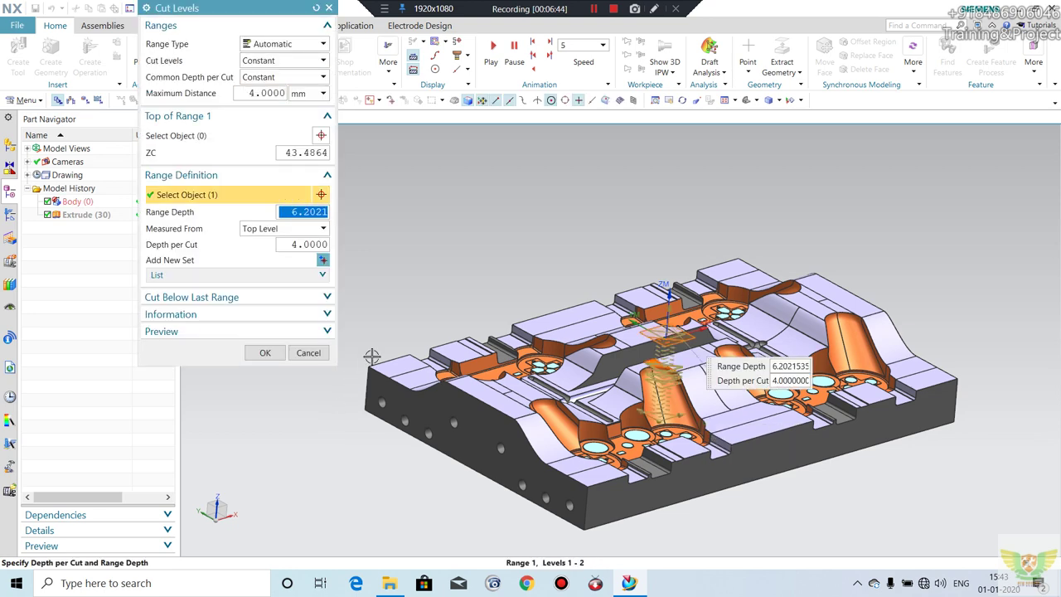
mouse_move(527, 232)
middle_mouse_down()
mouse_move(501, 206)
mouse_move(509, 225)
middle_mouse_up()
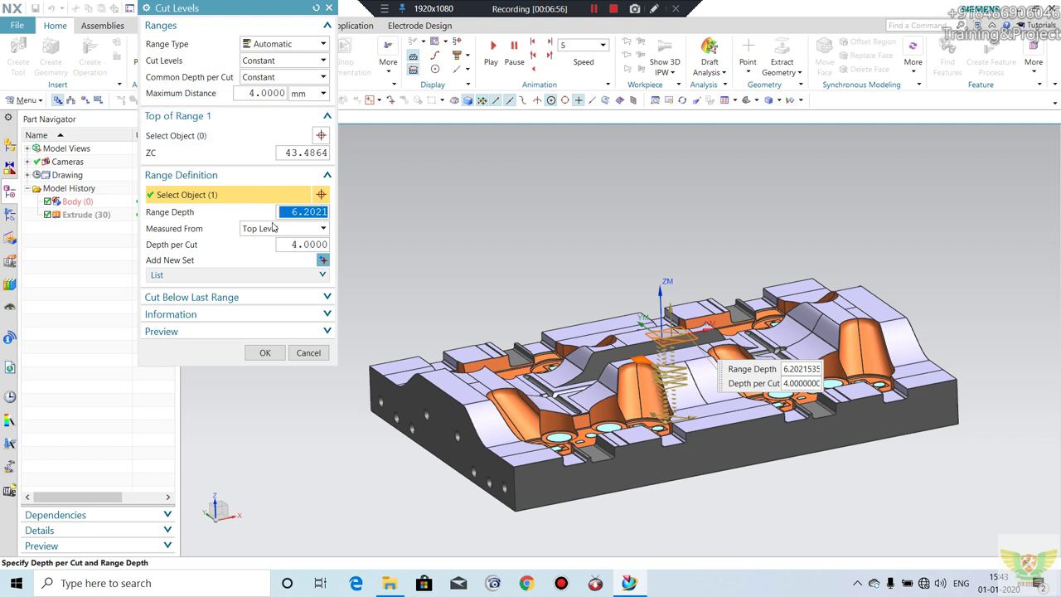
left_click(265, 353)
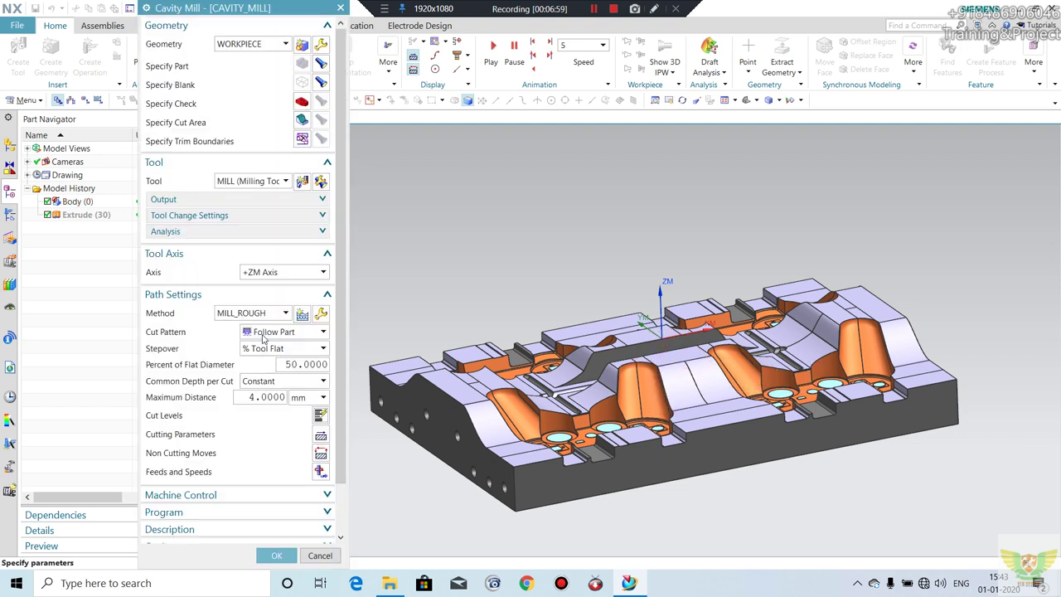
left_click(10, 215)
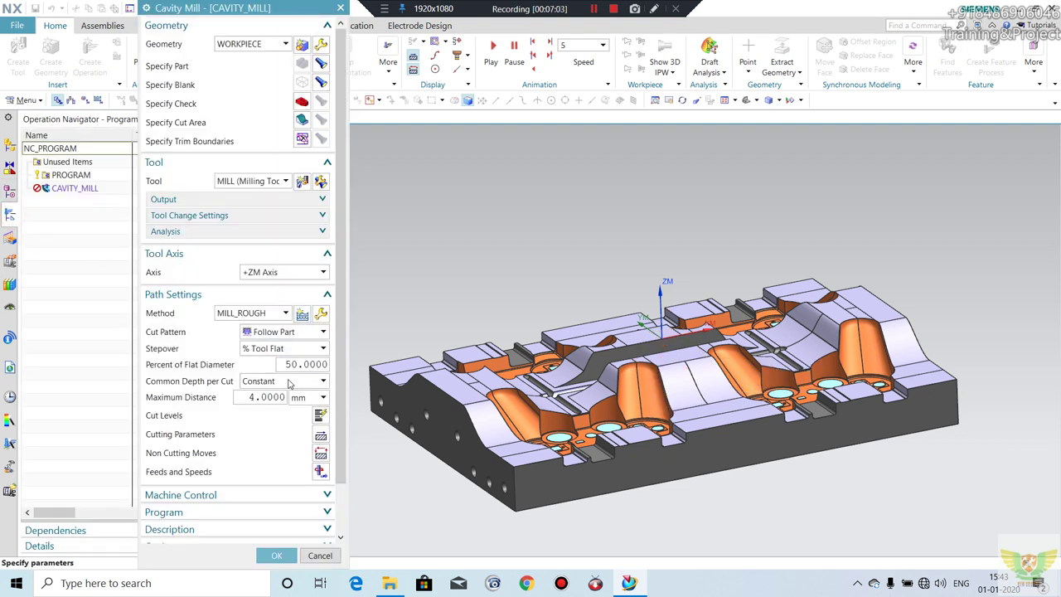
- Review Feeds and Speeds and expand the Machine Control, Program and Description sections
left_click(320, 471)
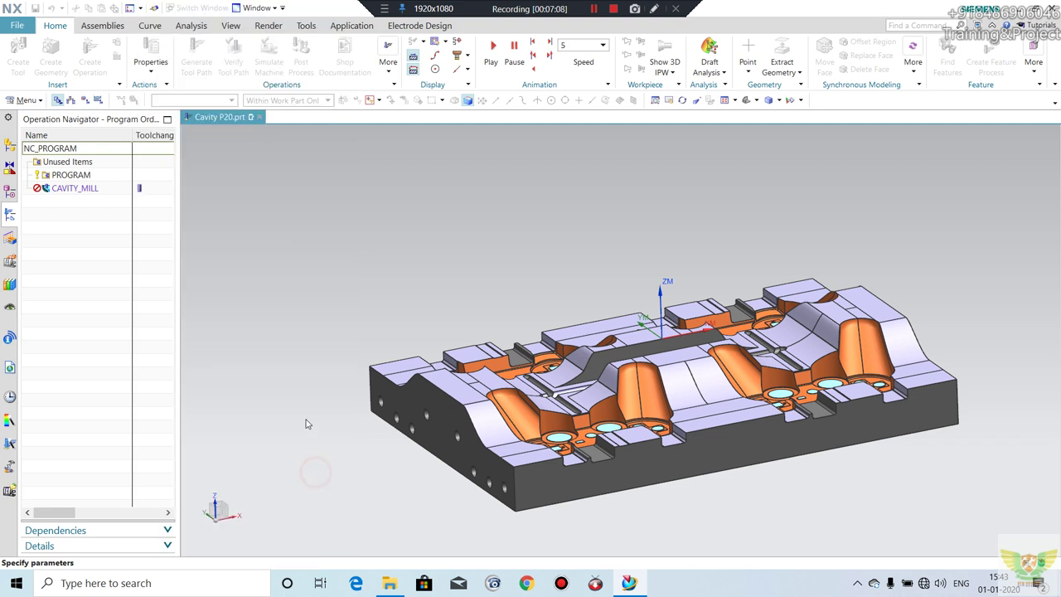
left_click(307, 281)
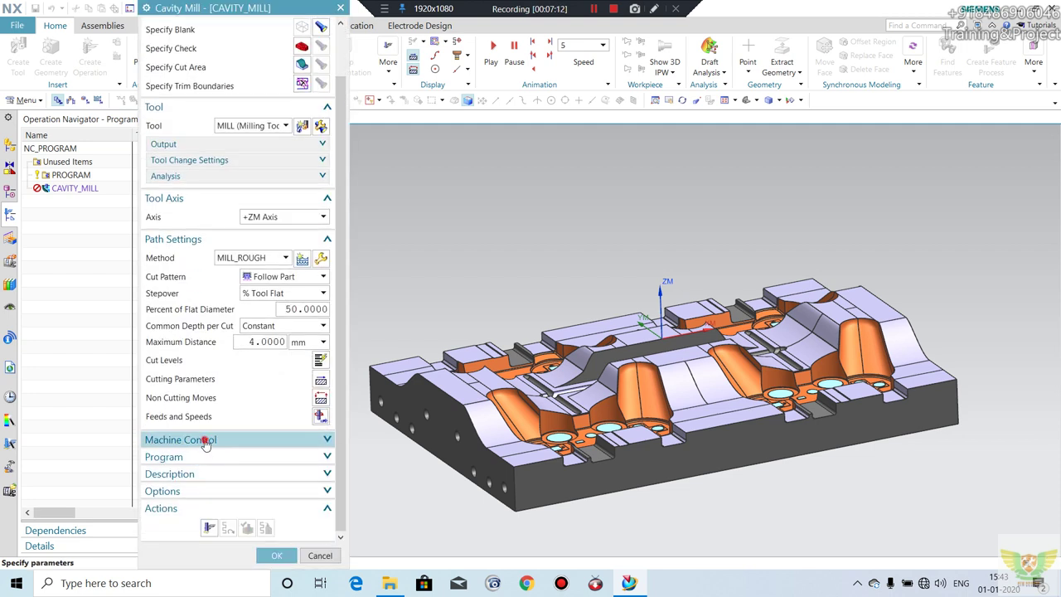
left_click(207, 439)
scroll(242, 448, "down", 1)
scroll(248, 433, "down", 1)
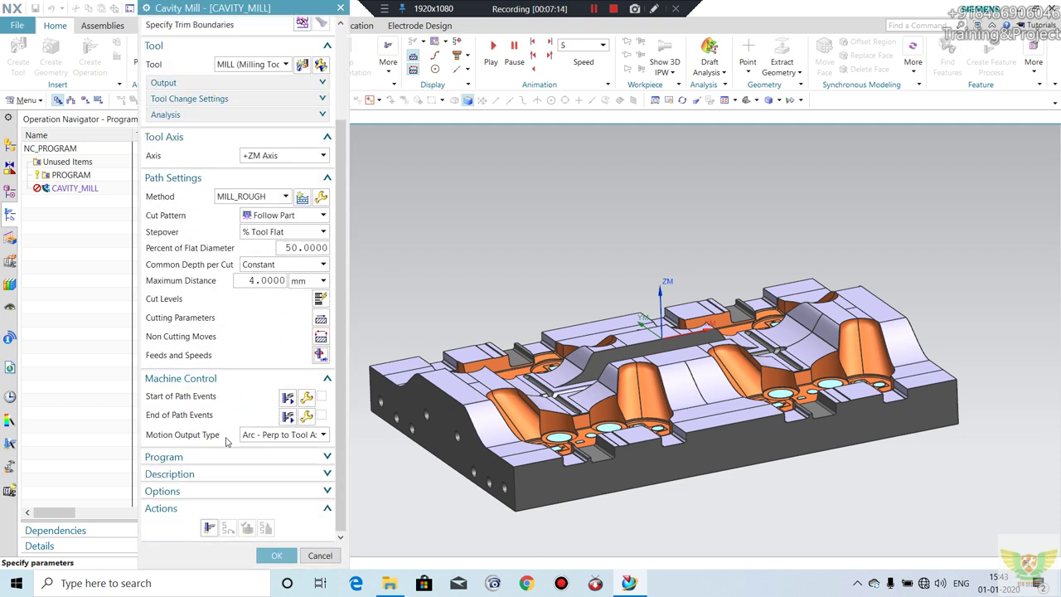
left_click(199, 456)
scroll(235, 432, "down", 1)
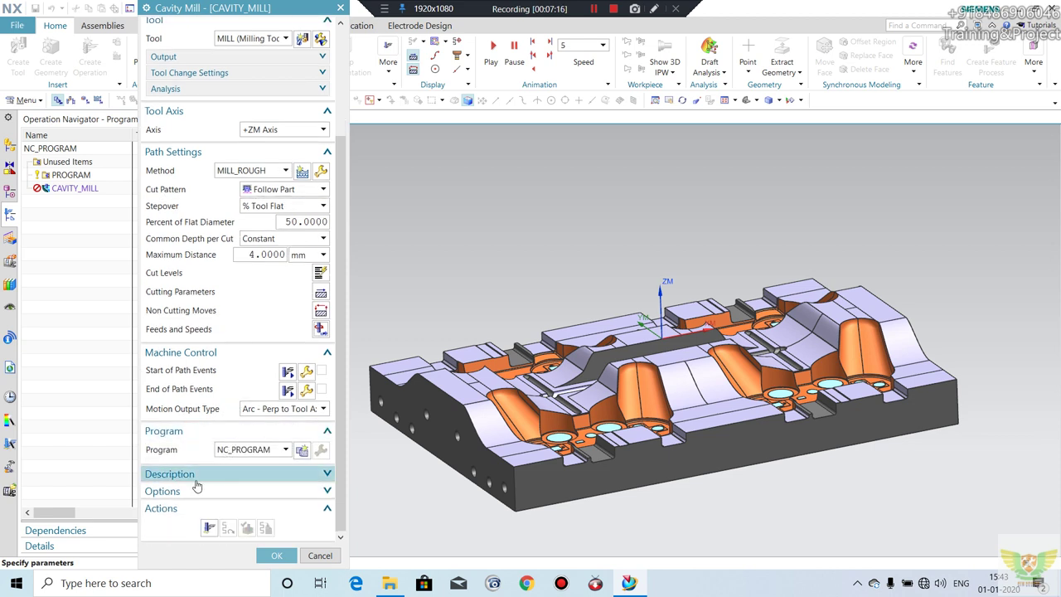
left_click(197, 474)
scroll(220, 448, "down", 1)
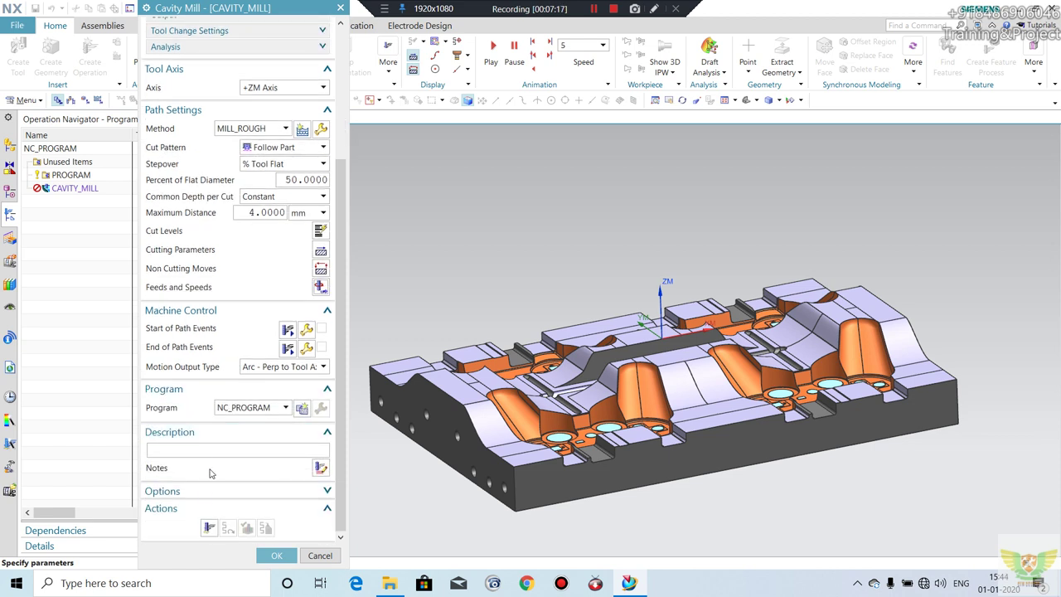
- Generate the layered Cavity Mill roughing toolpath over the whole block
left_click(209, 529)
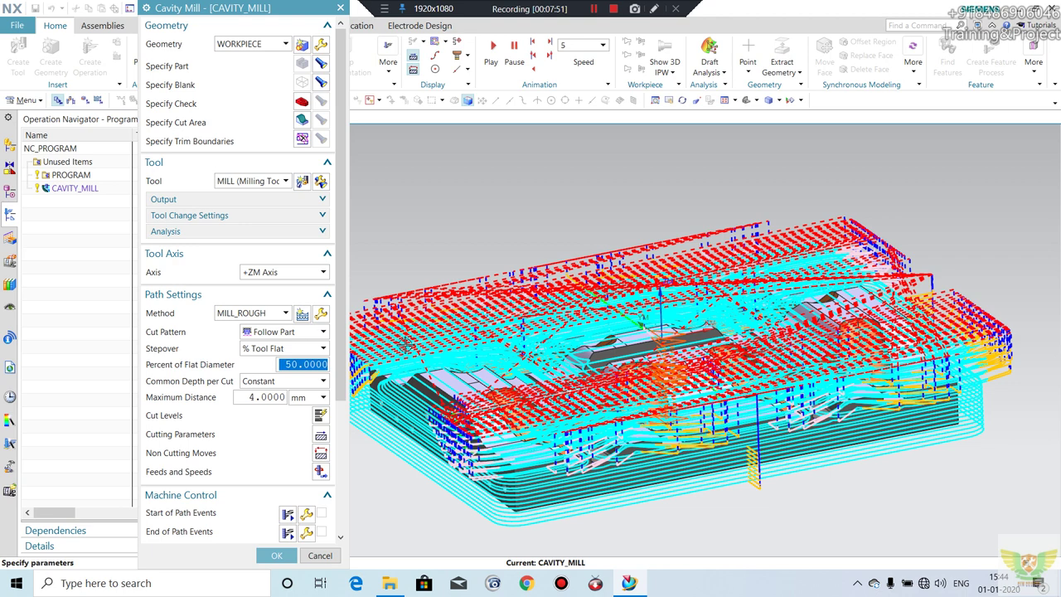
scroll(166, 403, "down", 1)
scroll(203, 394, "down", 4)
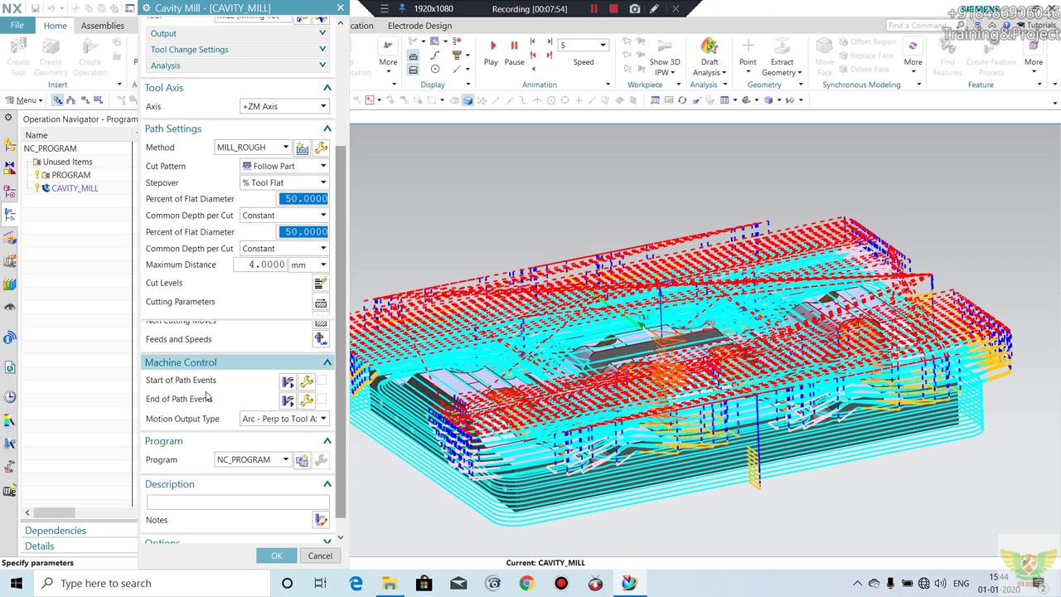
scroll(224, 448, "down", 1)
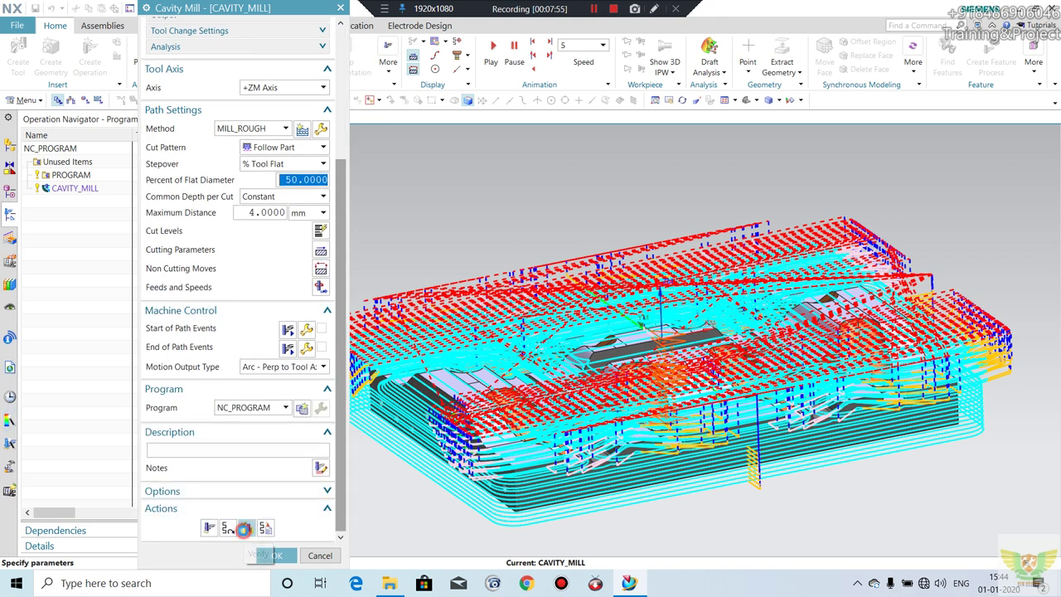
- Play a 3D Dynamic verification of the roughing toolpath, then accept the CAVITY_MILL operation
left_click(273, 555)
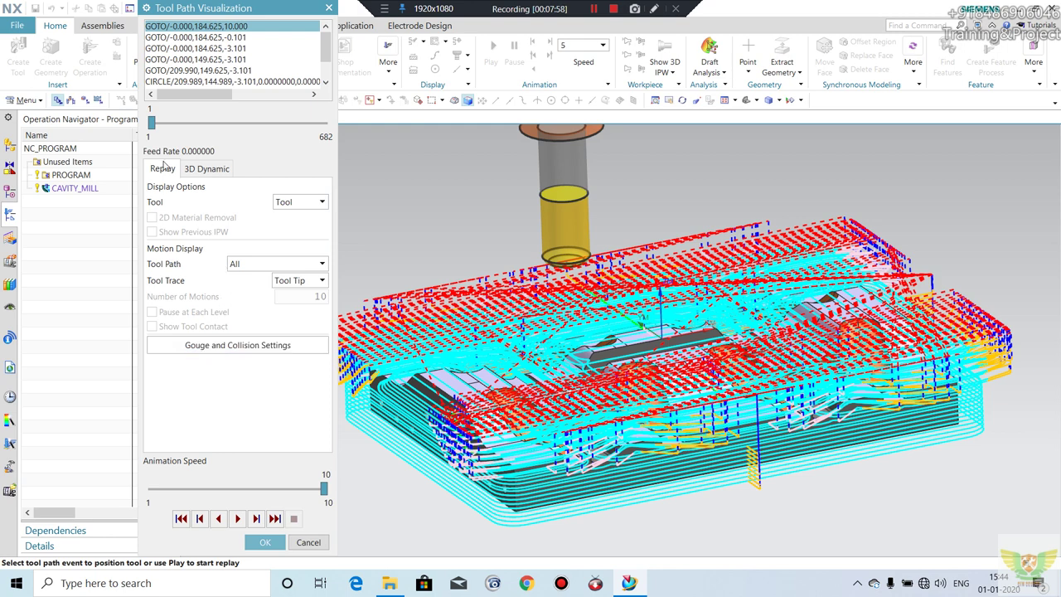
left_click(207, 168)
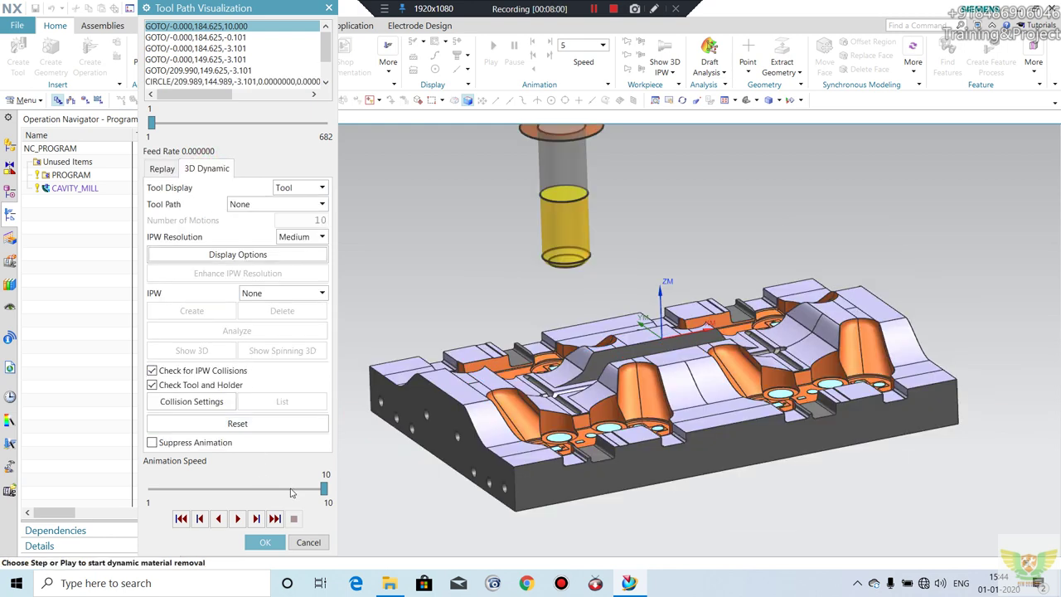
left_click(237, 518)
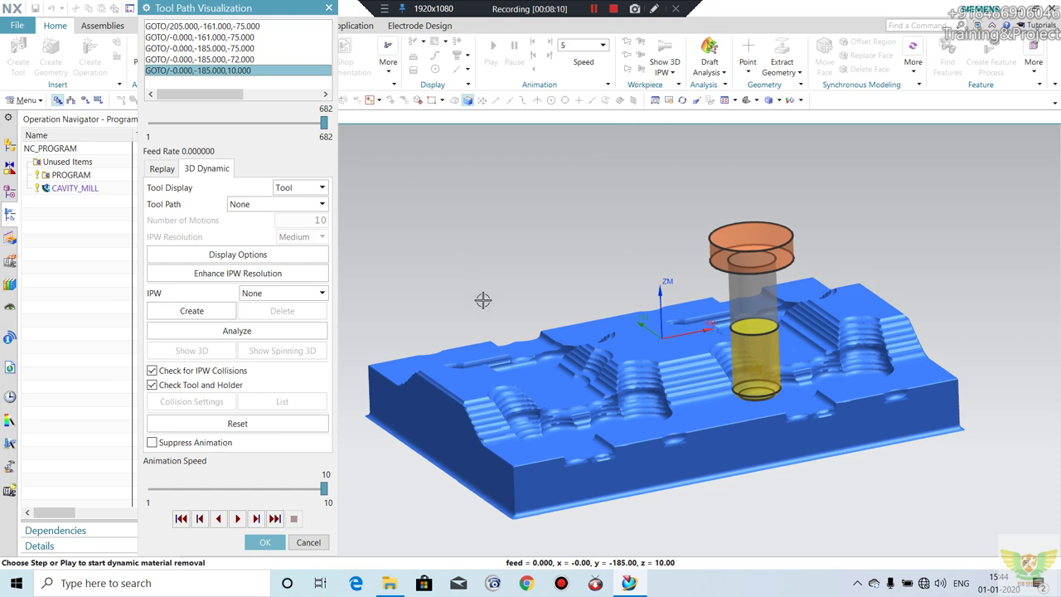
mouse_move(576, 370)
middle_mouse_down()
mouse_move(593, 397)
mouse_move(526, 279)
mouse_move(533, 340)
mouse_move(558, 337)
mouse_move(560, 319)
mouse_move(564, 390)
mouse_move(561, 331)
mouse_move(557, 377)
mouse_move(530, 390)
middle_mouse_up()
left_click(266, 542)
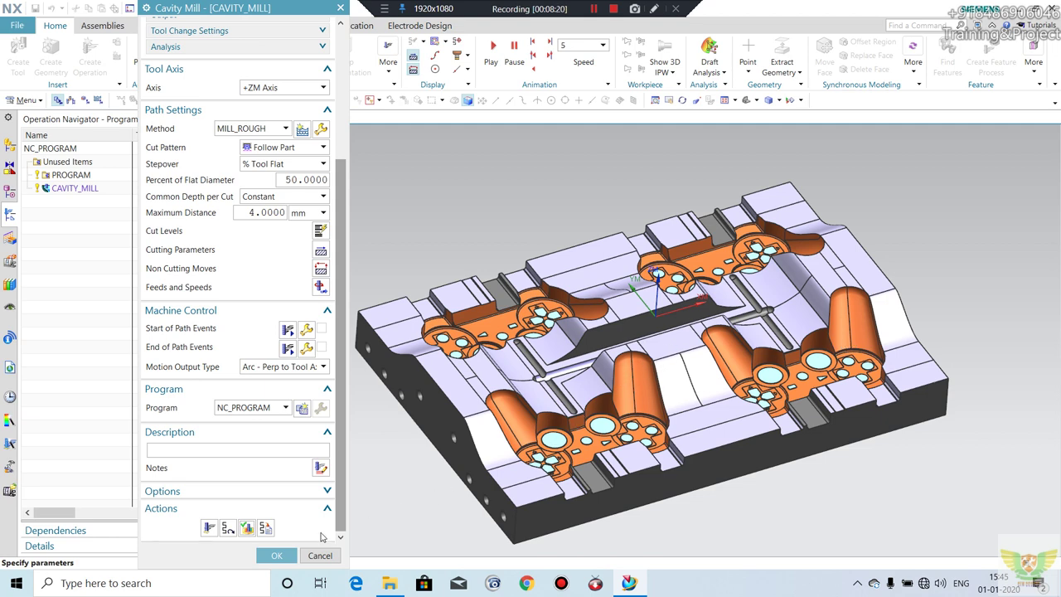
left_click(282, 554)
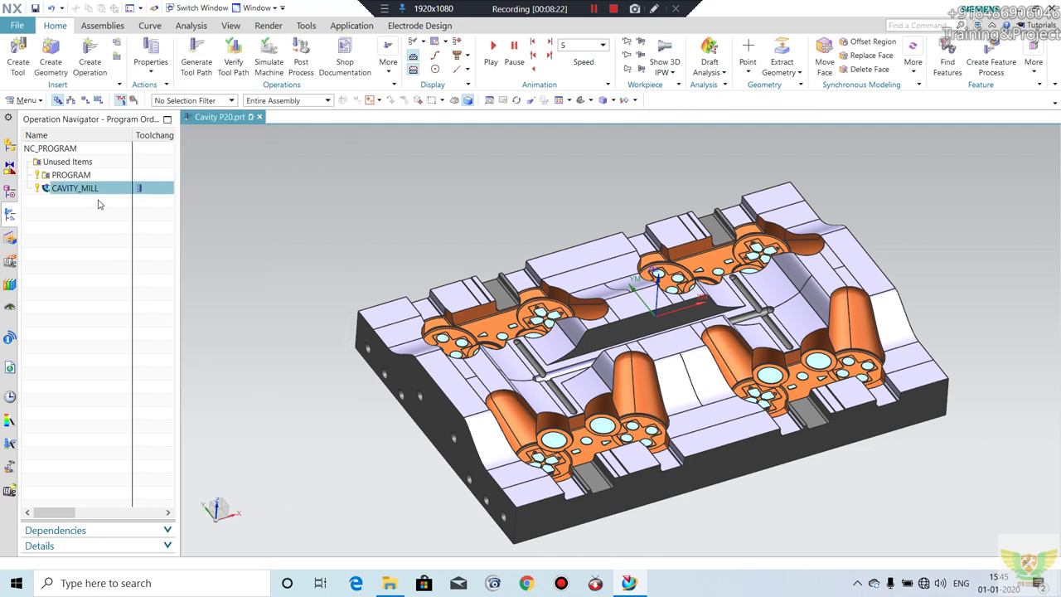
scroll(656, 273, "down", 2)
middle_click_drag(672, 328, 727, 260)
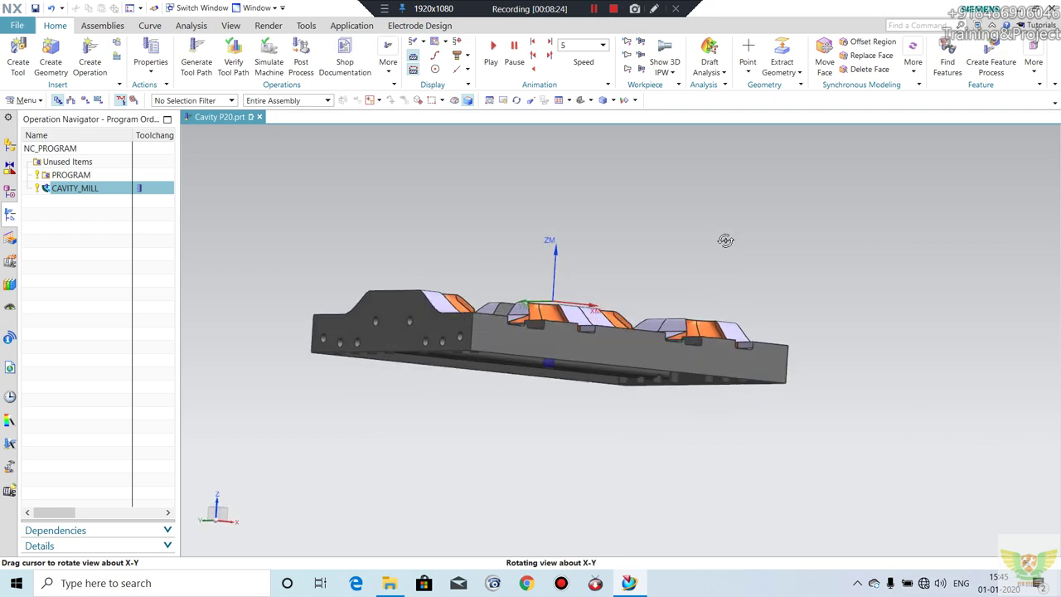
middle_click_drag(726, 259, 427, 313)
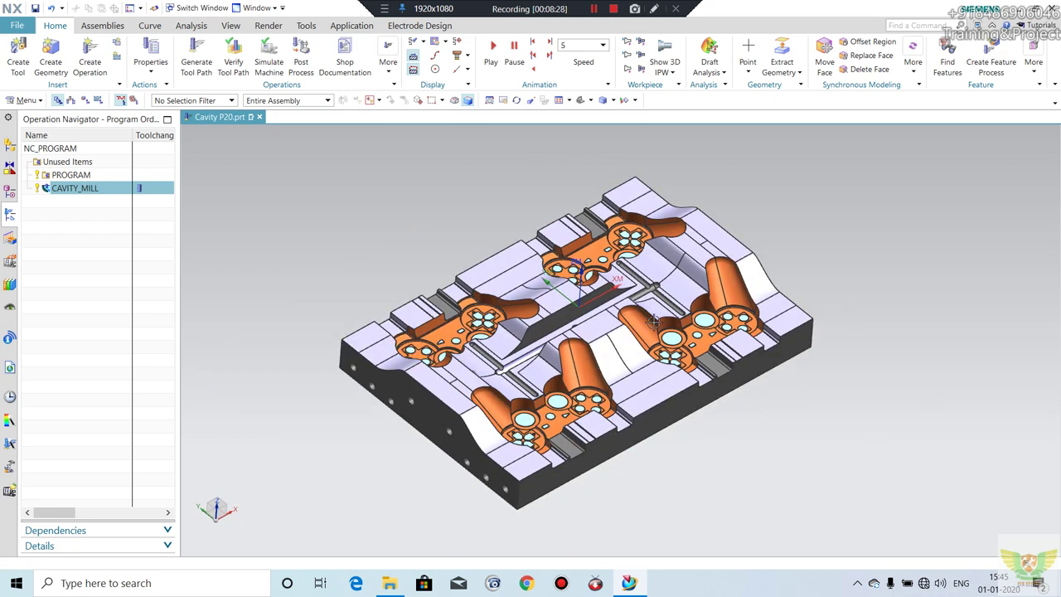
mouse_move(836, 299)
middle_mouse_down()
mouse_move(618, 296)
mouse_move(630, 327)
middle_mouse_up()
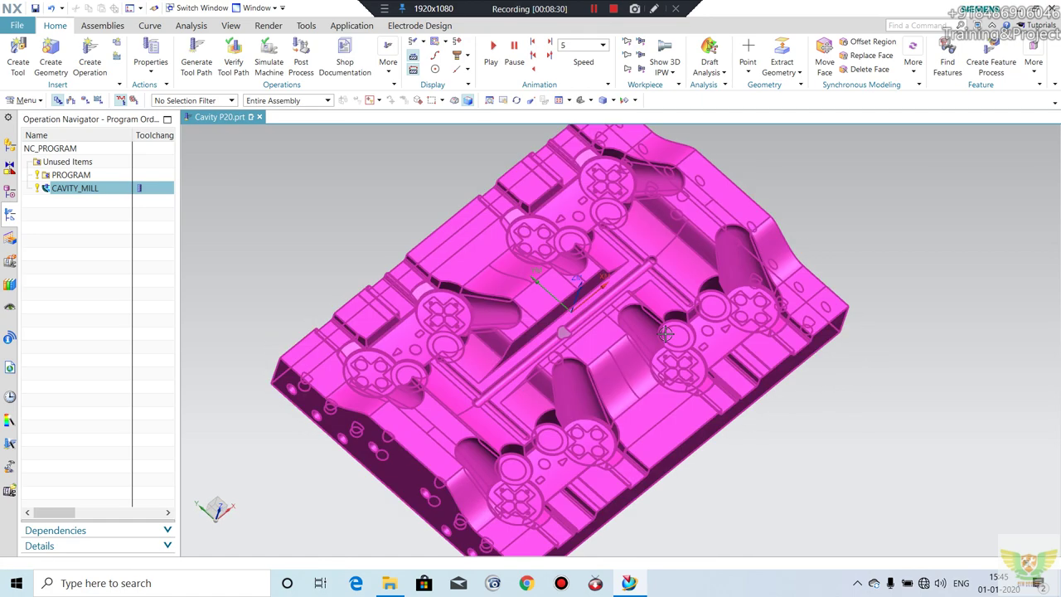
mouse_move(621, 331)
middle_mouse_down()
mouse_move(619, 372)
mouse_move(628, 323)
middle_mouse_up()
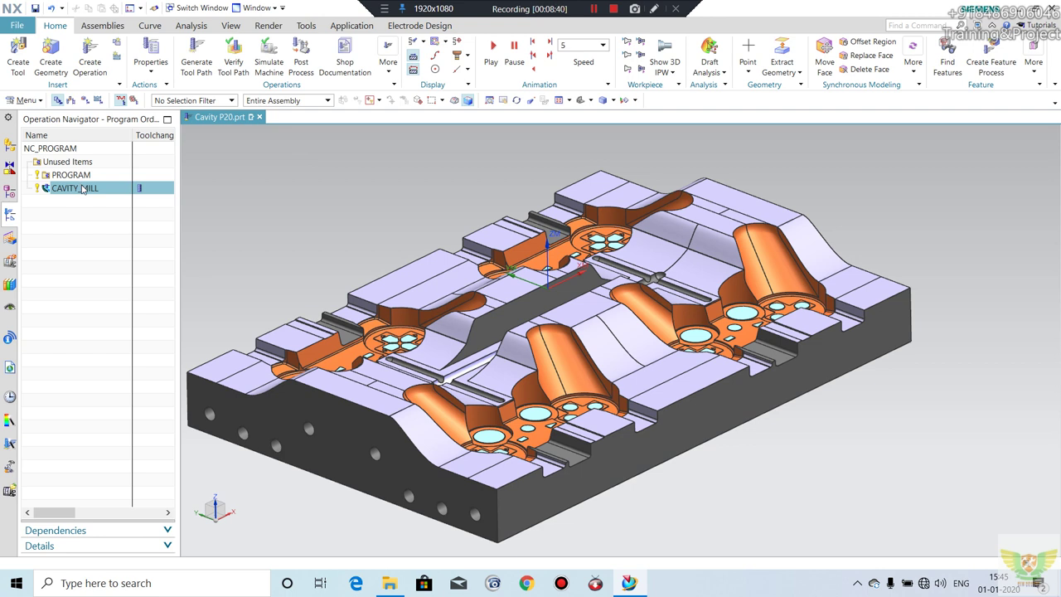
- Recheck CAVITY_MILL's WORKPIECE geometry, close its settings, and start another new operation
double_click(82, 189)
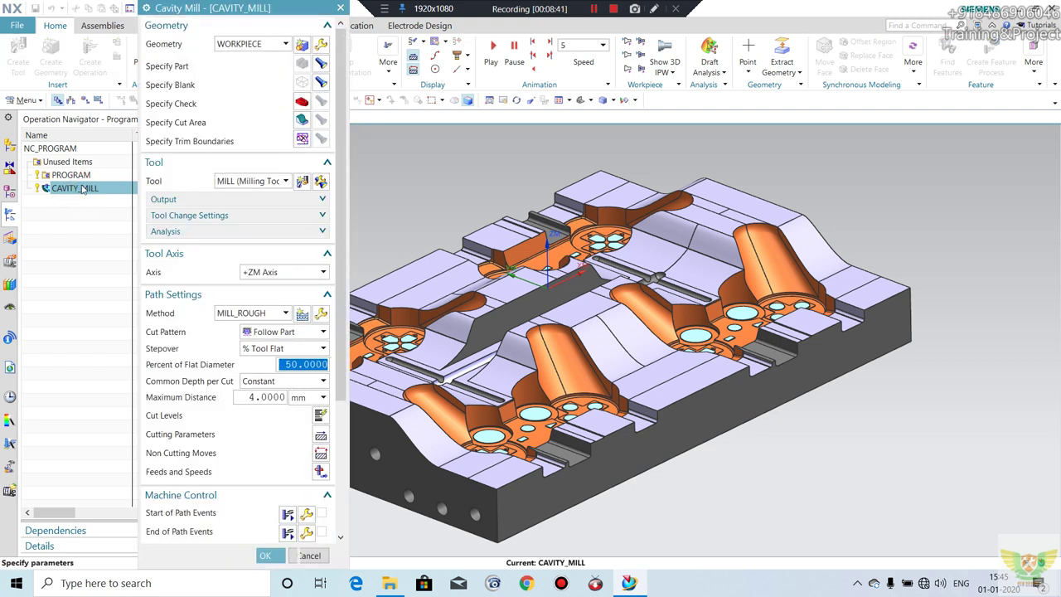
left_click(253, 45)
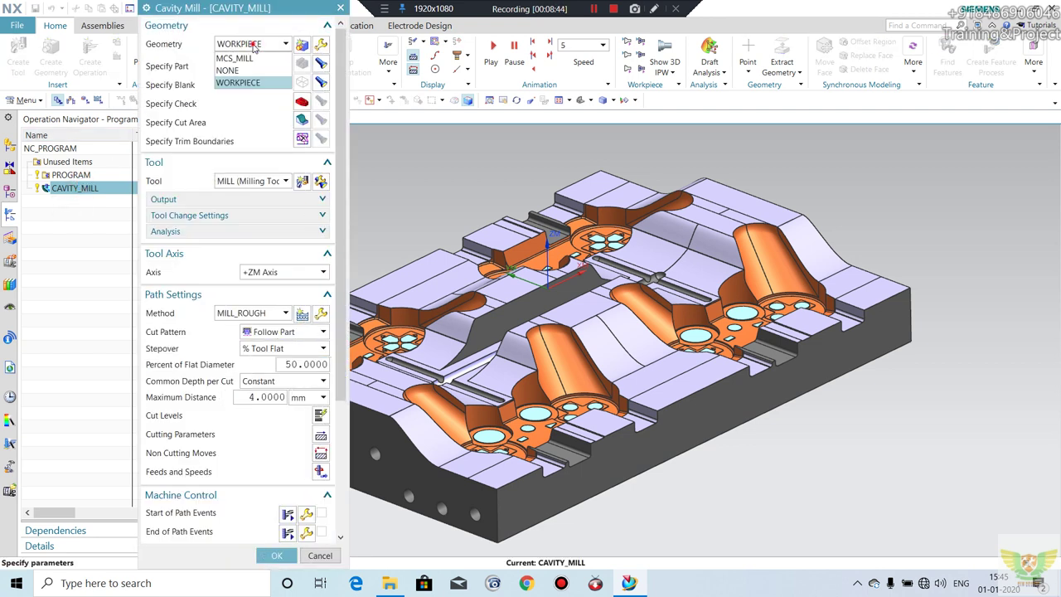
left_click(255, 47)
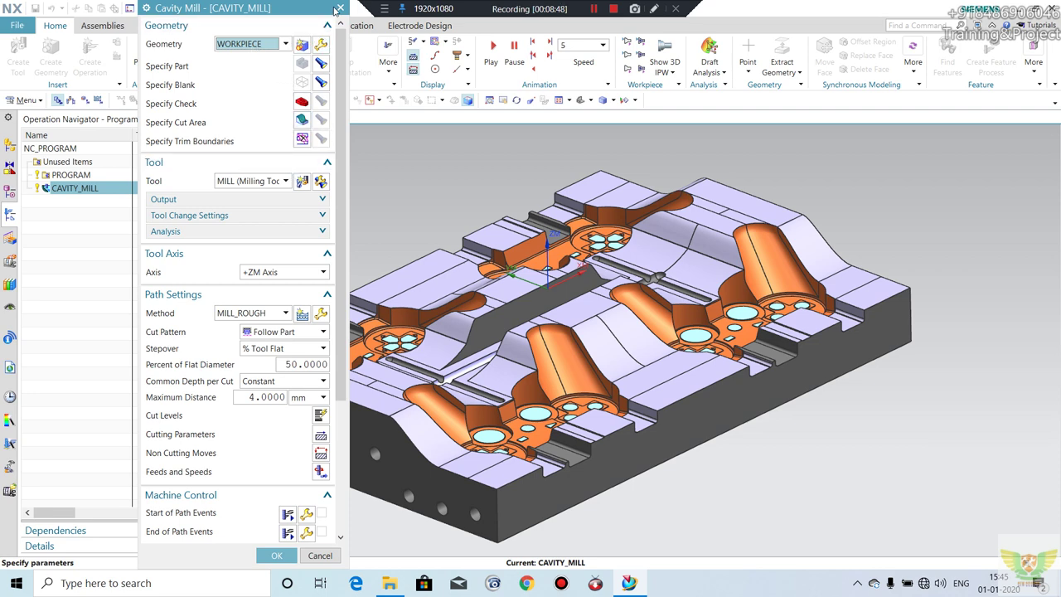
left_click(341, 7)
left_click(90, 62)
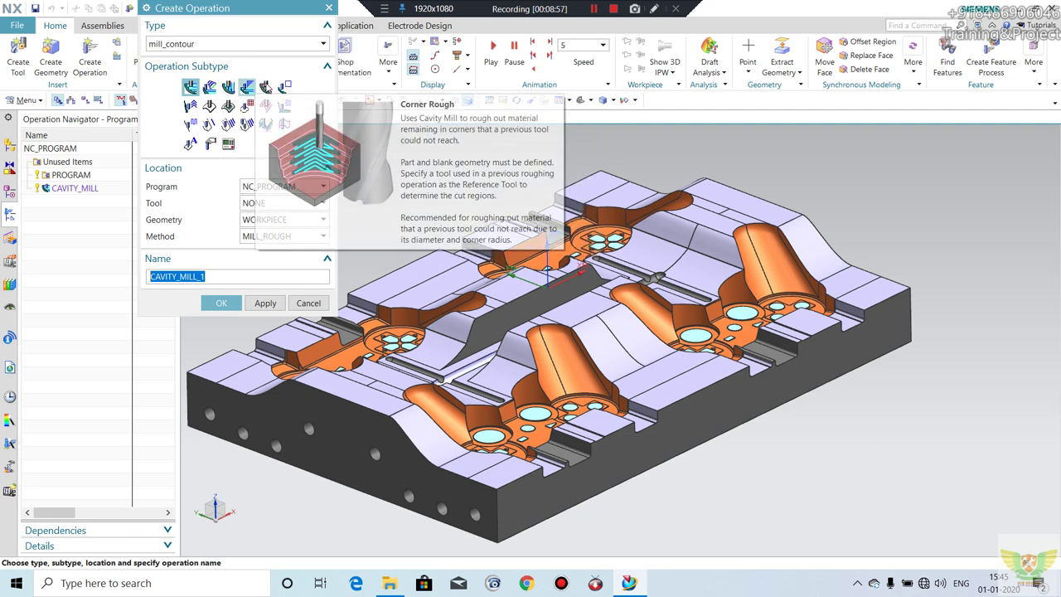
- Create a REST_MILLING operation using MILL_FINISH method and WORKPIECE geometry
left_click(266, 86)
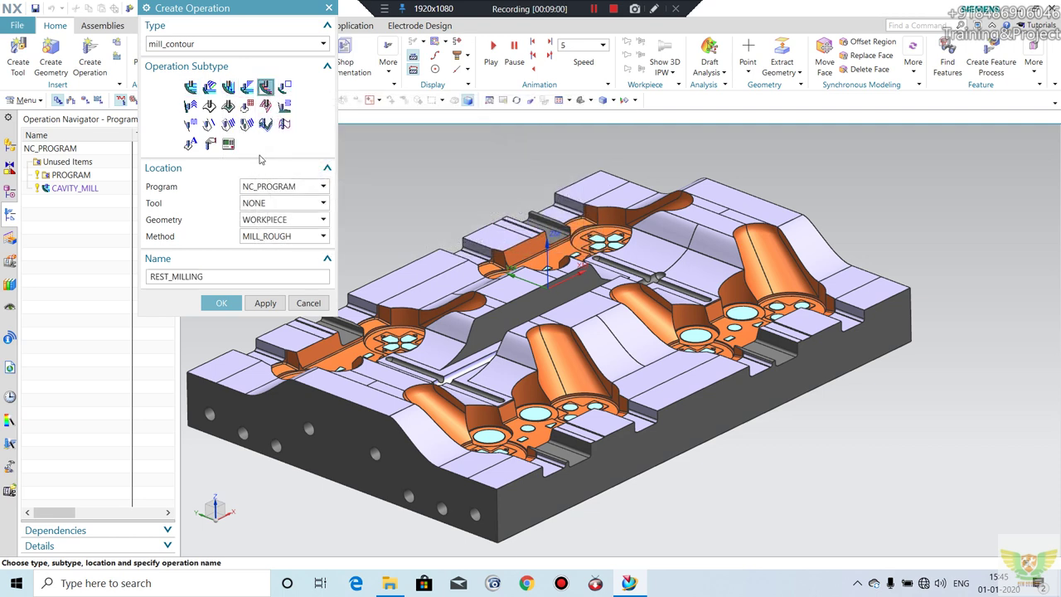
left_click(270, 238)
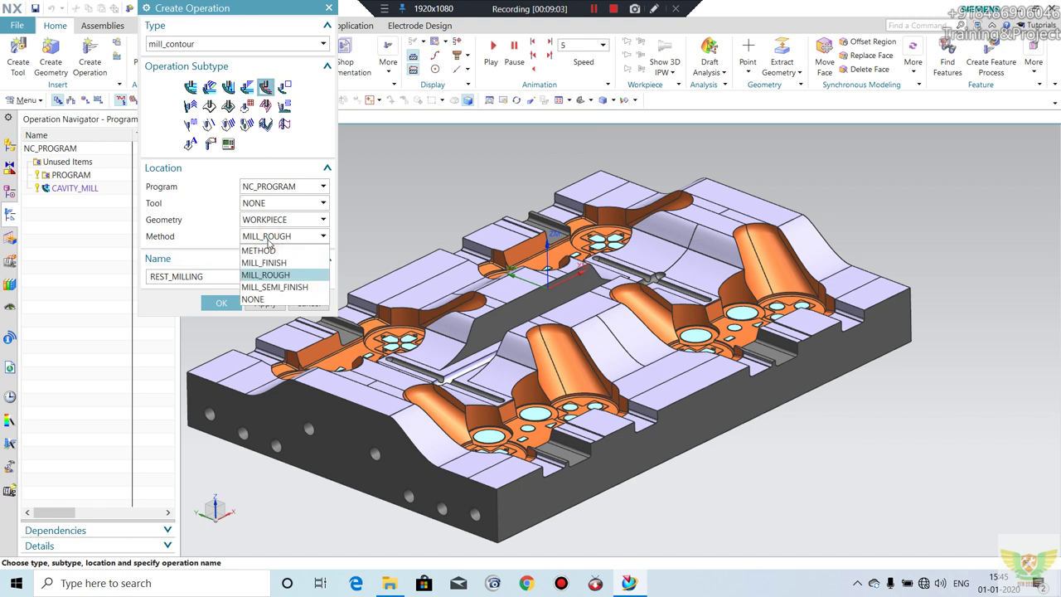
left_click(277, 262)
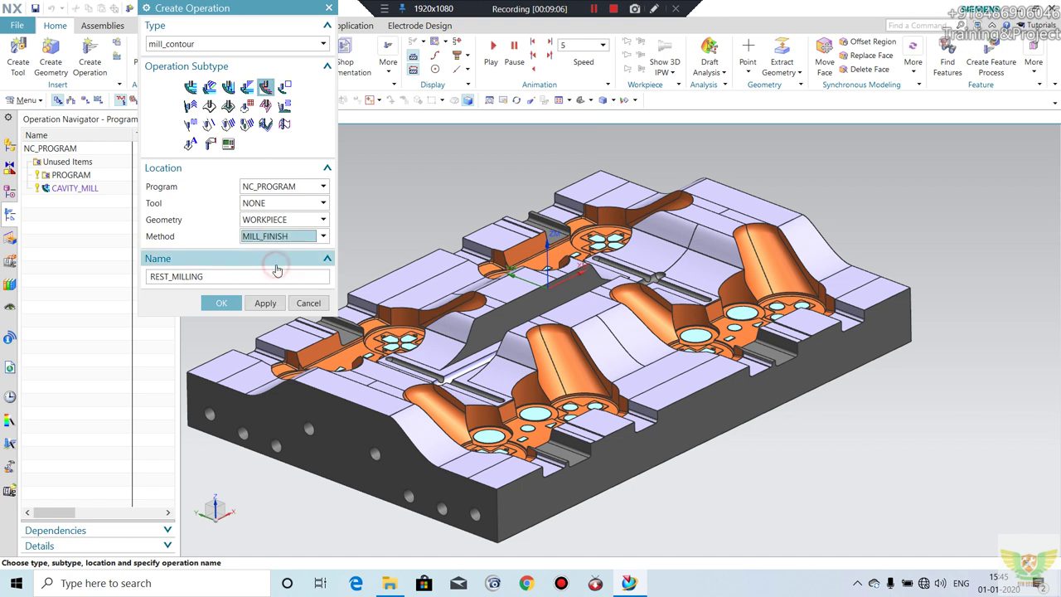
left_click(260, 221)
left_click(260, 220)
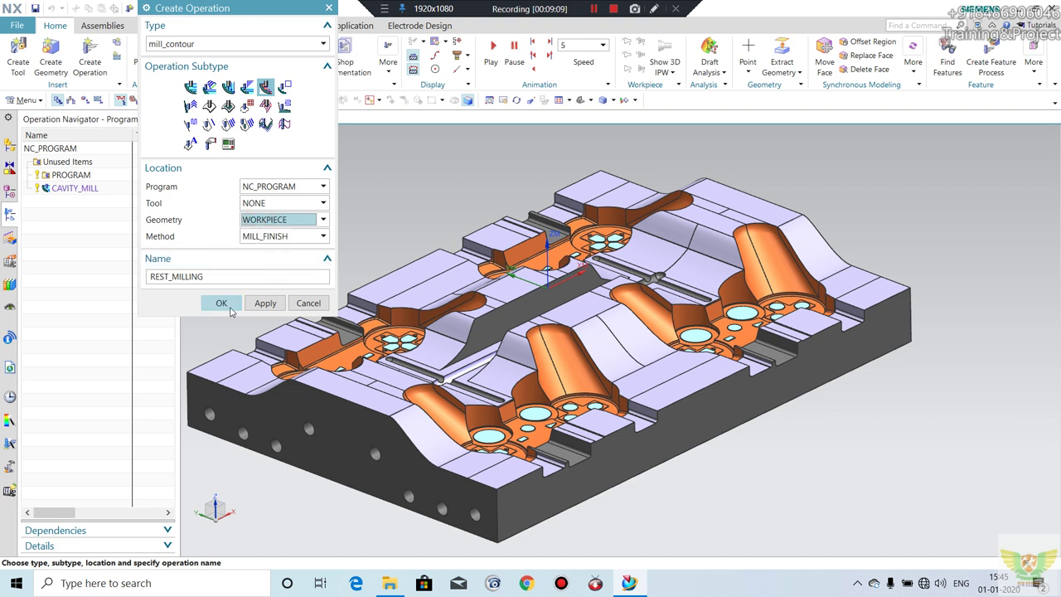
left_click(221, 303)
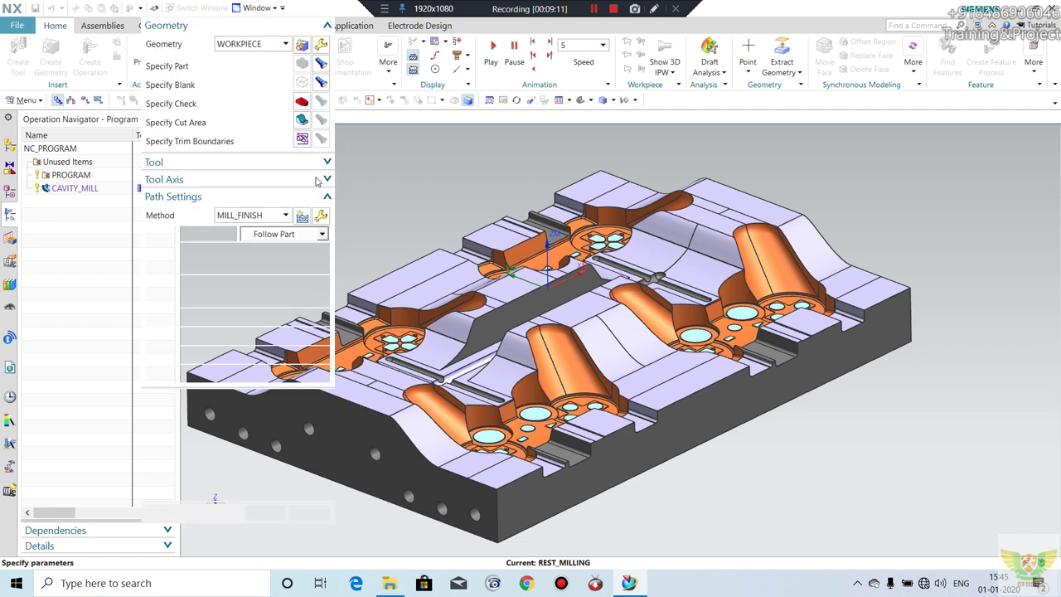
- Keep WORKPIECE as the geometry and create a new cutting tool named MILL_1
left_click(269, 44)
left_click(267, 43)
scroll(716, 228, "down", 1)
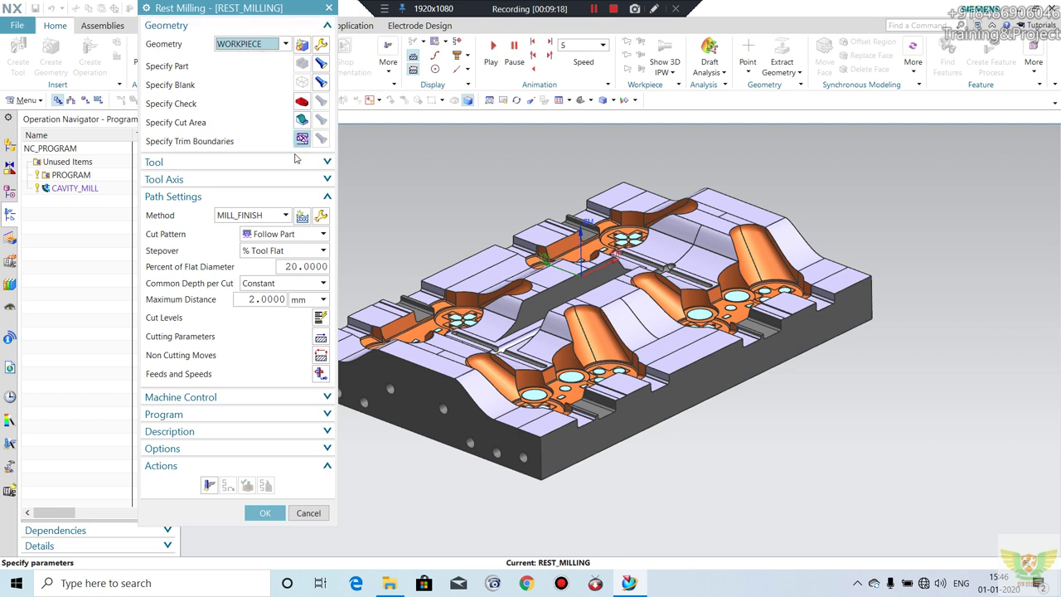
left_click(263, 162)
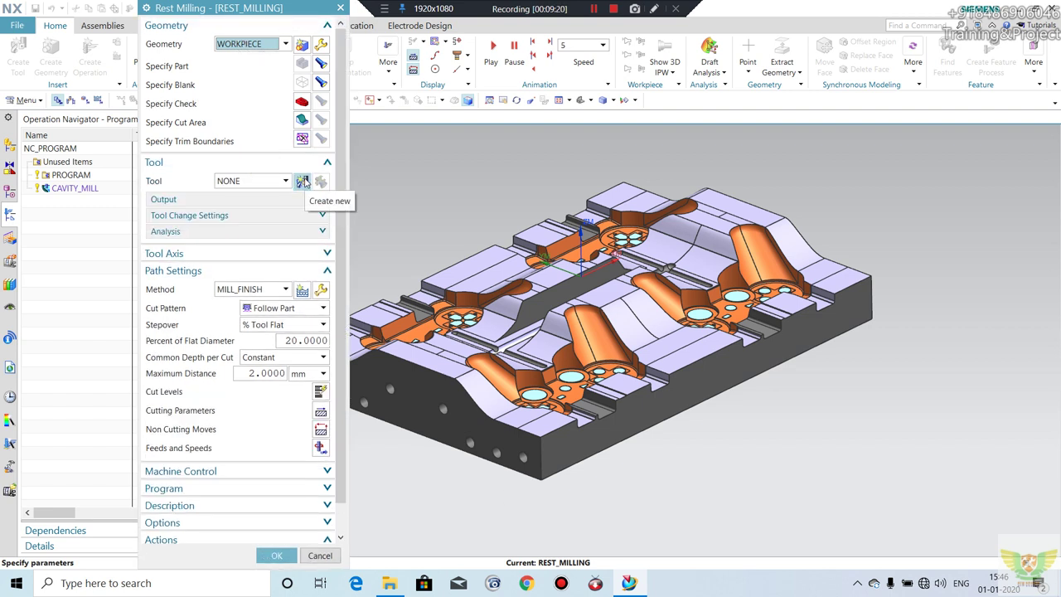
left_click(303, 181)
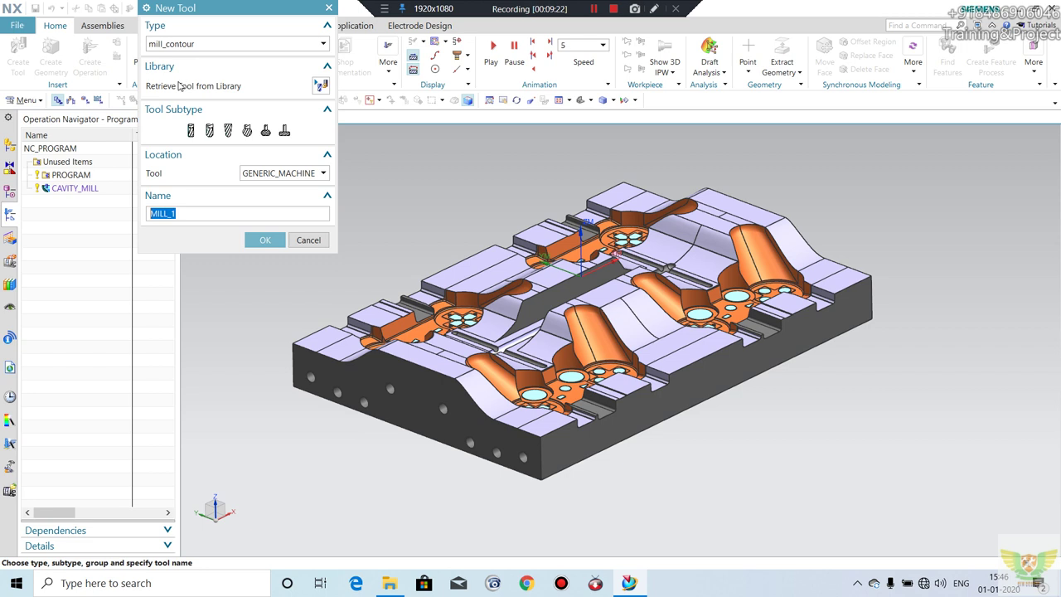
left_click(265, 240)
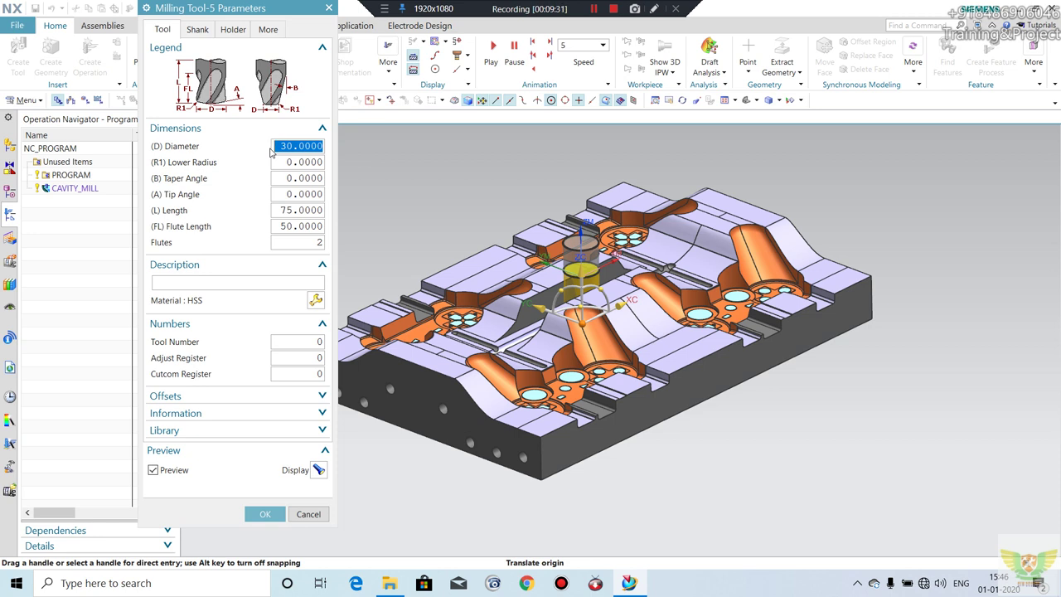
- Give MILL_1 diameter 15, lower radius 3, length 120 and flute length 60
type("15")
key("Return")
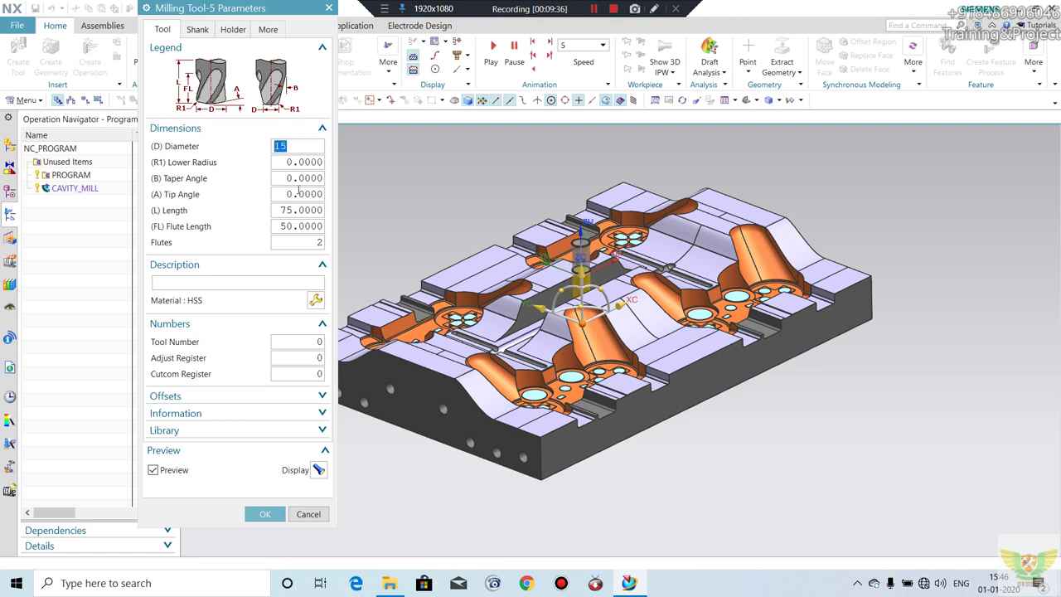
left_click(309, 161)
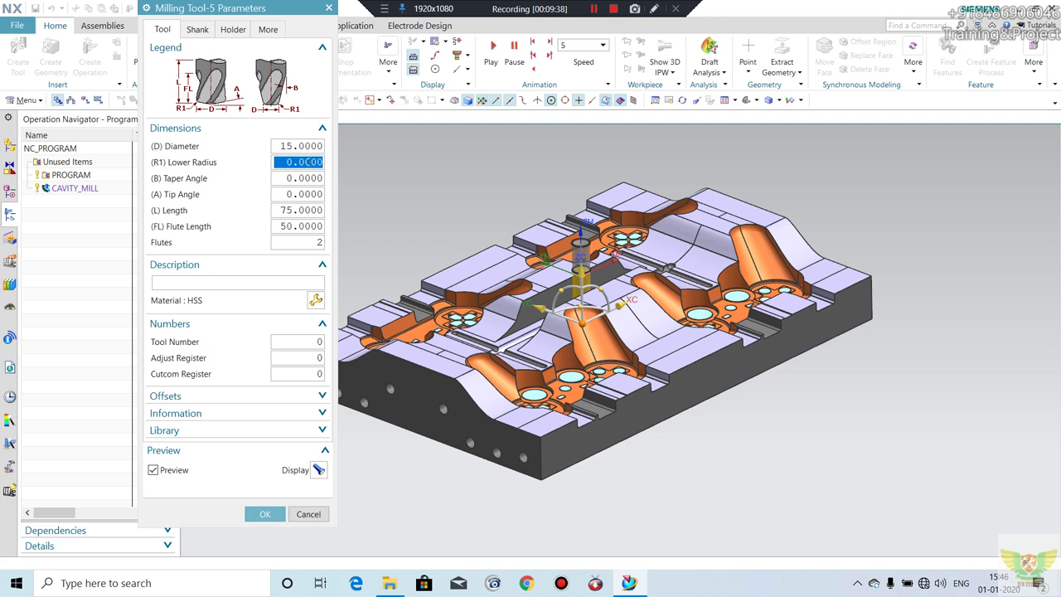
type("3")
key("Return")
left_click(297, 210)
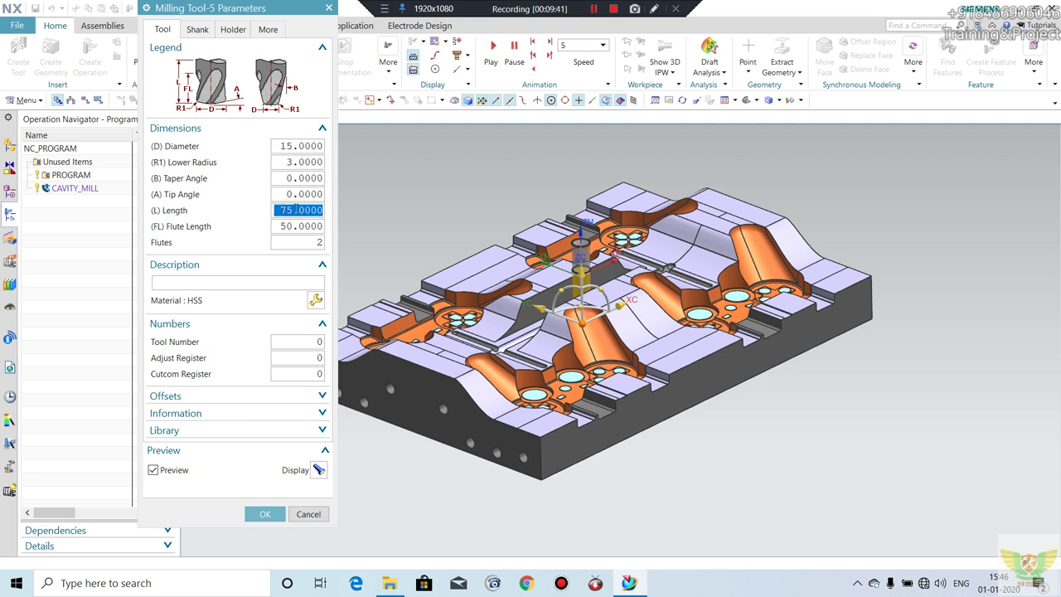
type("12")
key("Return")
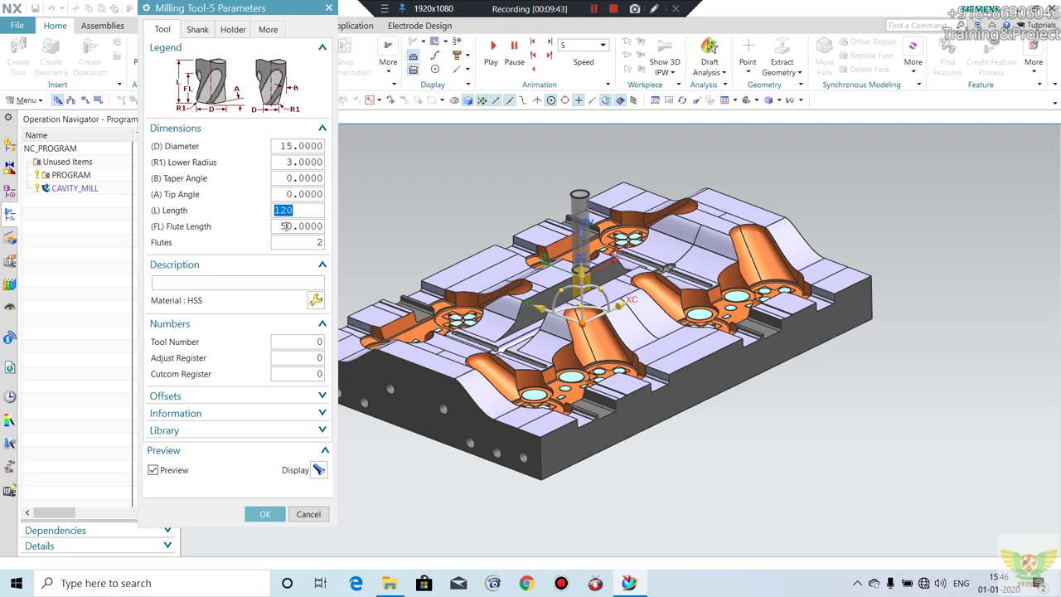
left_click(288, 225)
type("60")
key("Return")
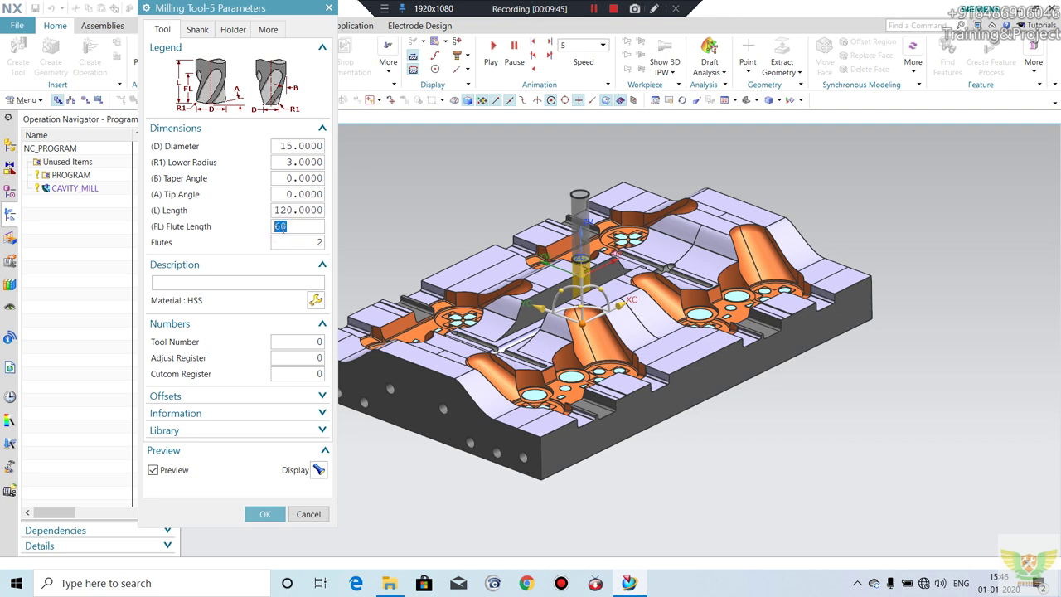
left_click(315, 300)
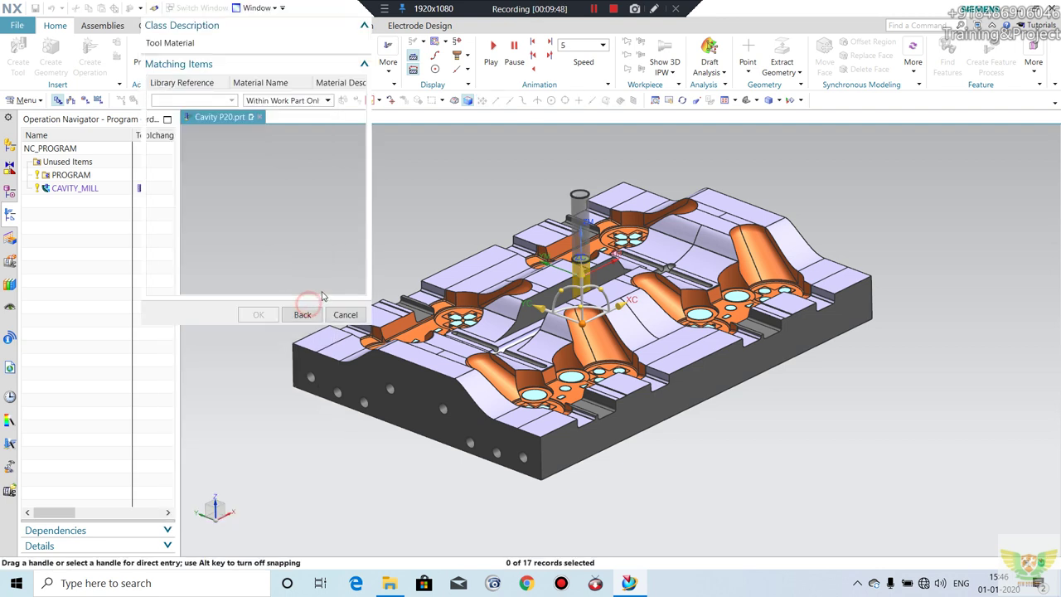
- Set the tool material to HSS Coated from the material library
left_click(260, 152)
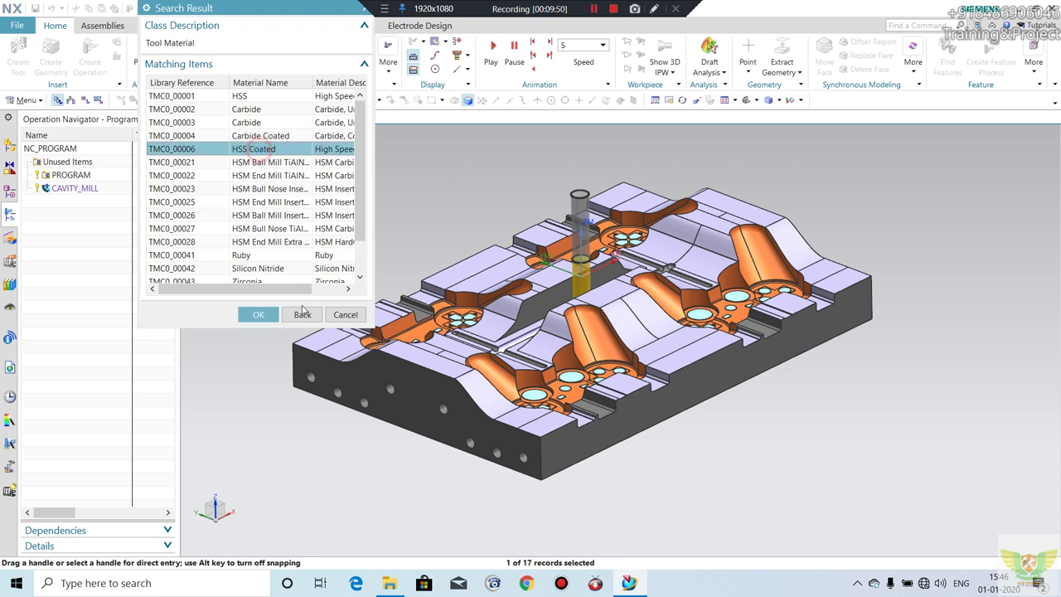
left_click(258, 314)
middle_click(381, 249)
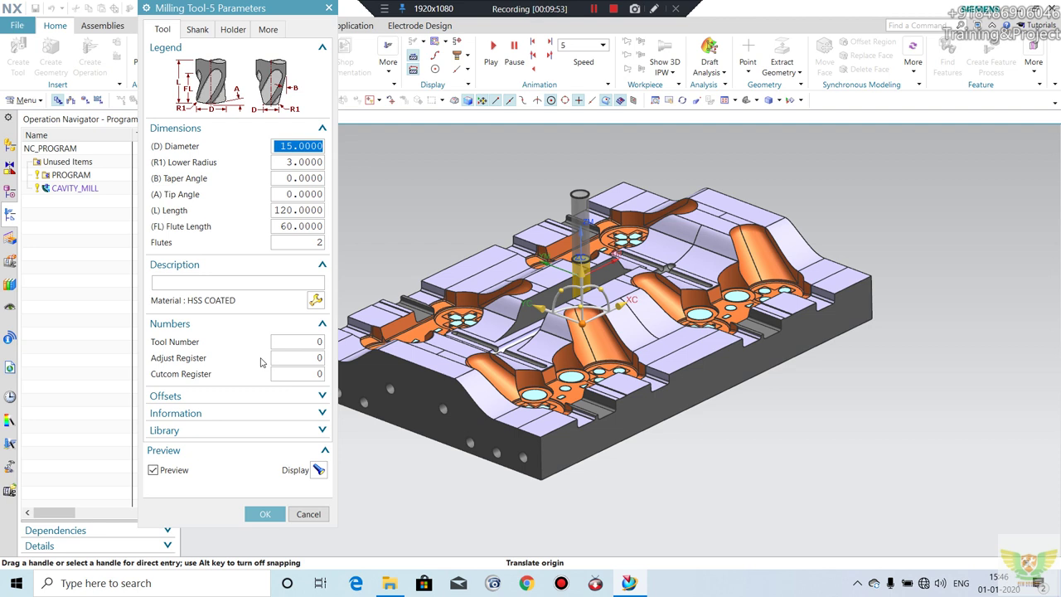
- Define a holder step with lower diameter 70, length 20 and upper diameter 70
left_click(241, 35)
left_click(292, 156)
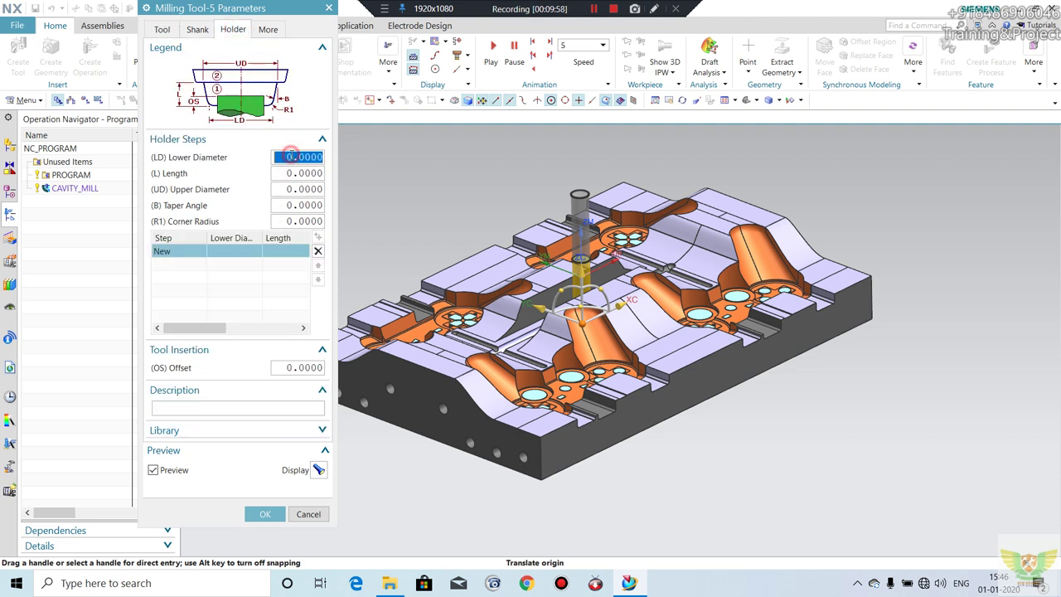
type("70")
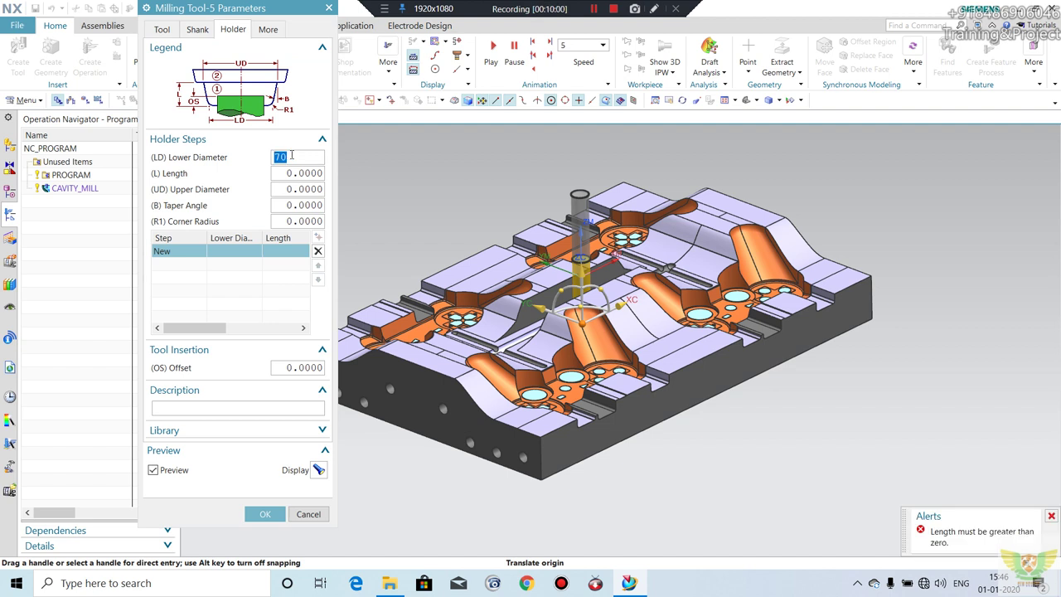
left_click(294, 173)
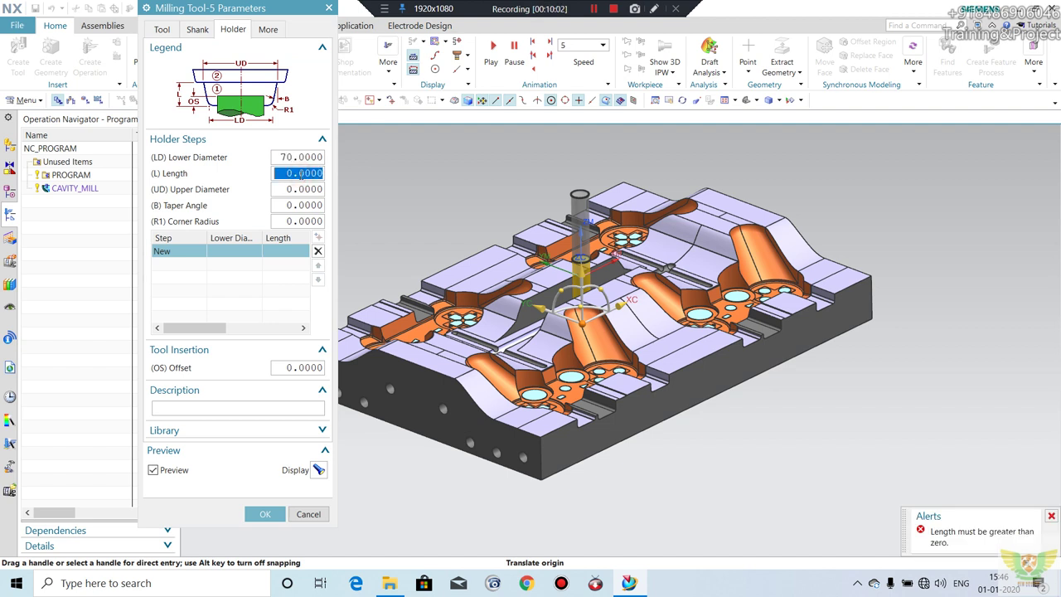
type("20")
key("Return")
left_click(299, 189)
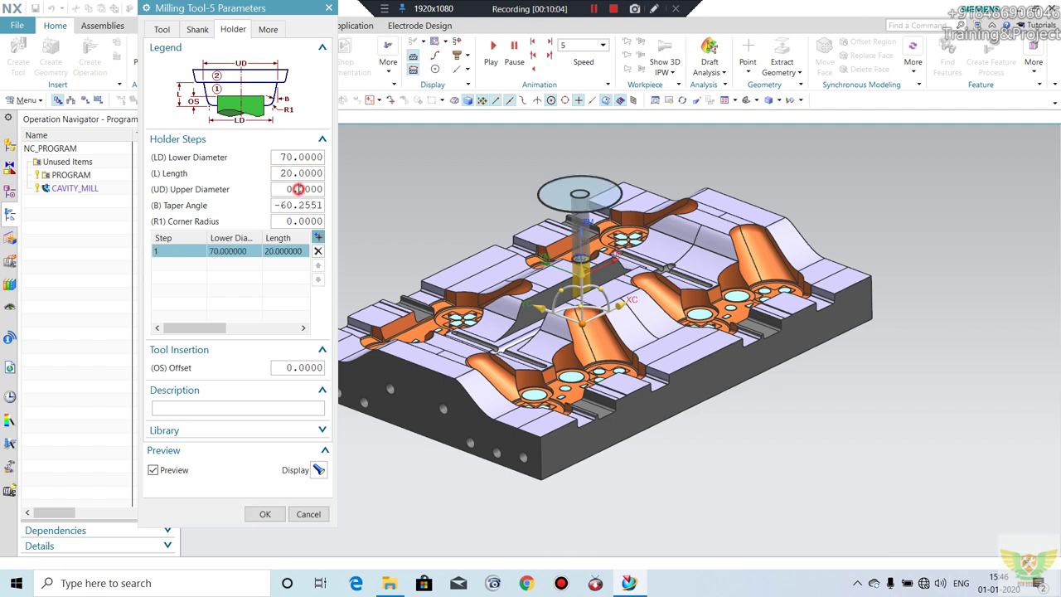
type("70")
key("Return")
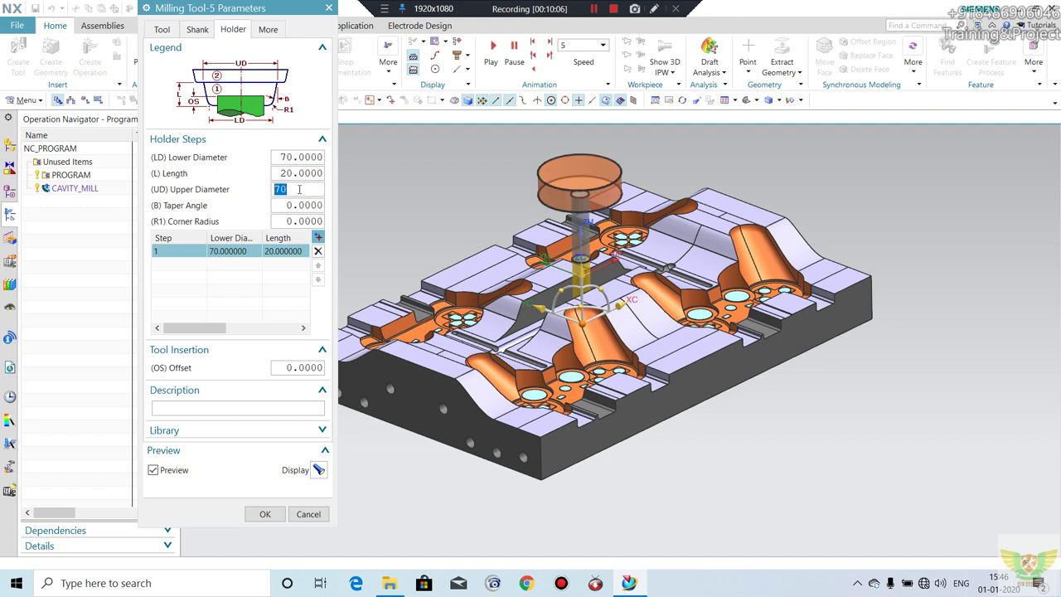
left_click(265, 514)
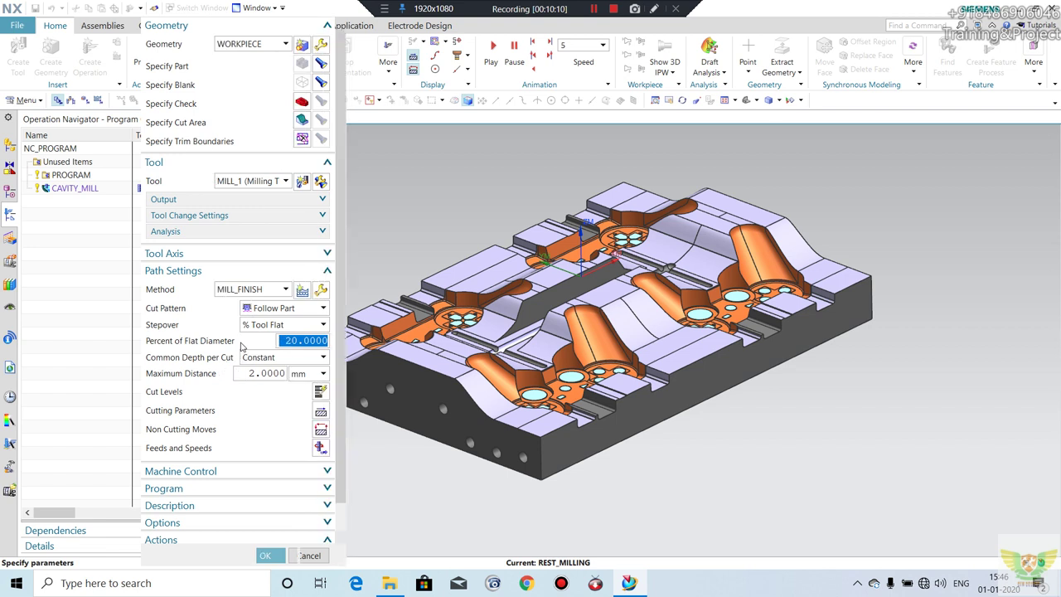
- Accept the automatic single cut-level range at 2 mm per cut and select the maximum distance
scroll(273, 392, "down", 1)
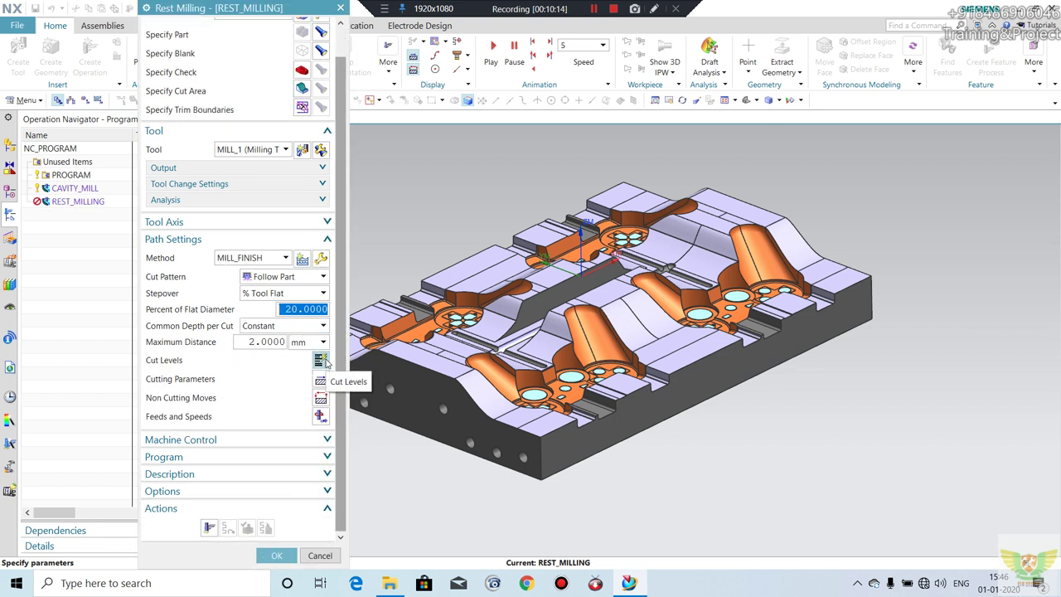
left_click(320, 361)
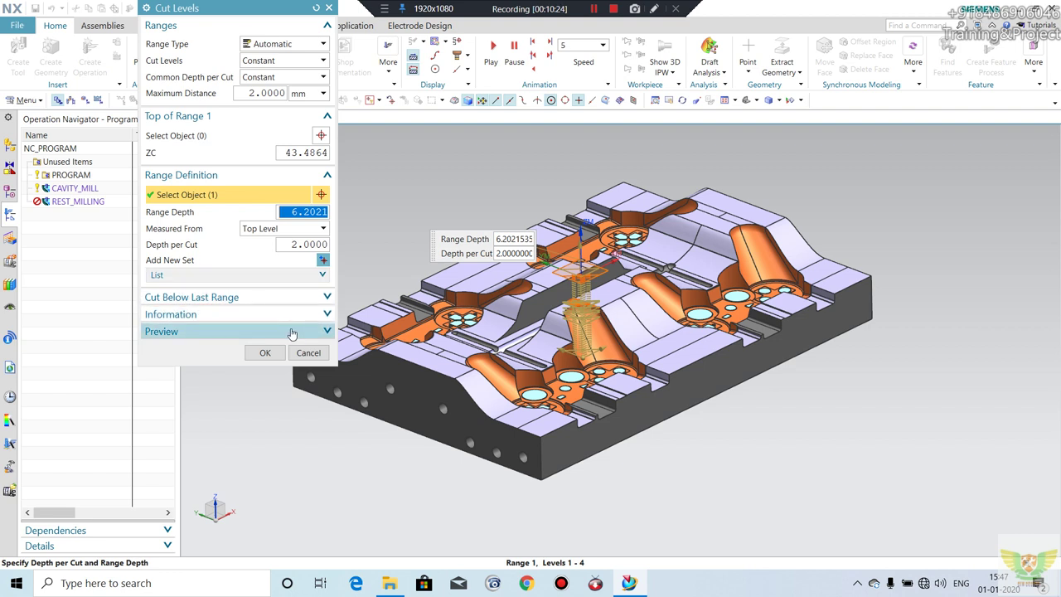
left_click(265, 353)
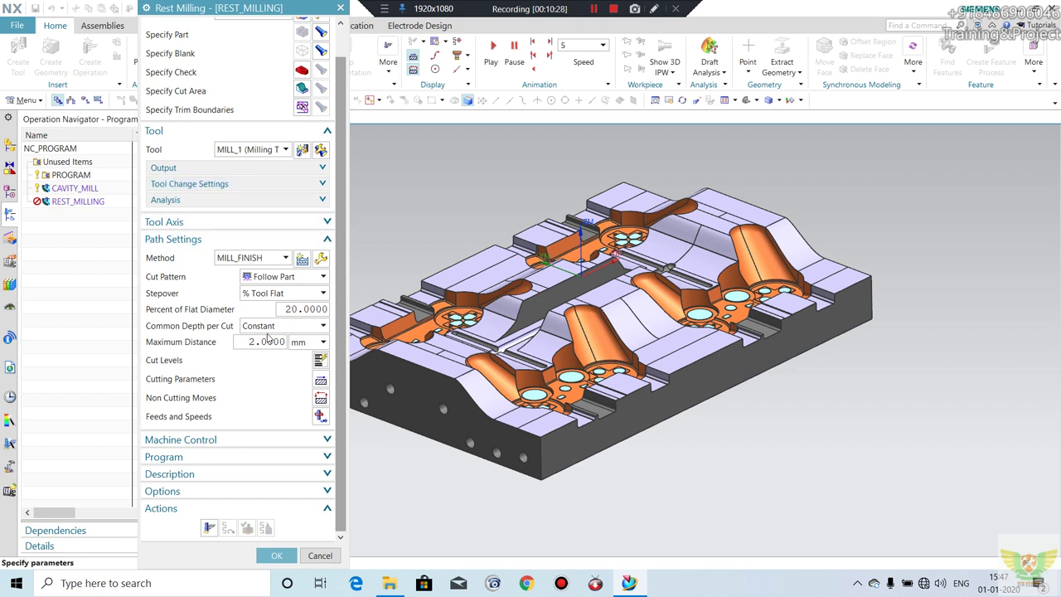
double_click(265, 343)
- Set maximum distance per cut to 1, review Containment and Corners unchanged, and generate the toolpath
type("1")
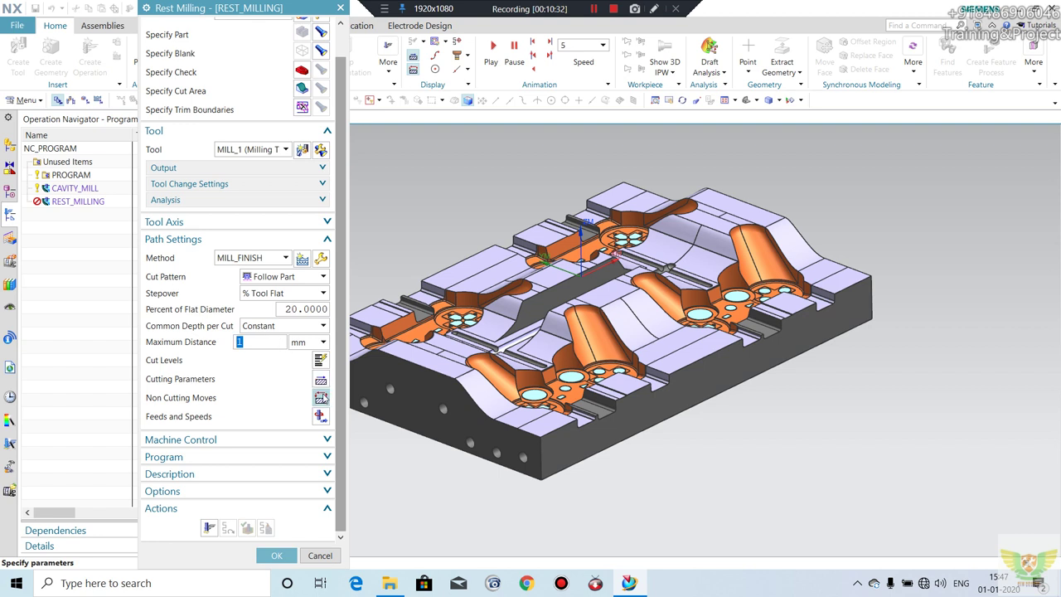
left_click(322, 377)
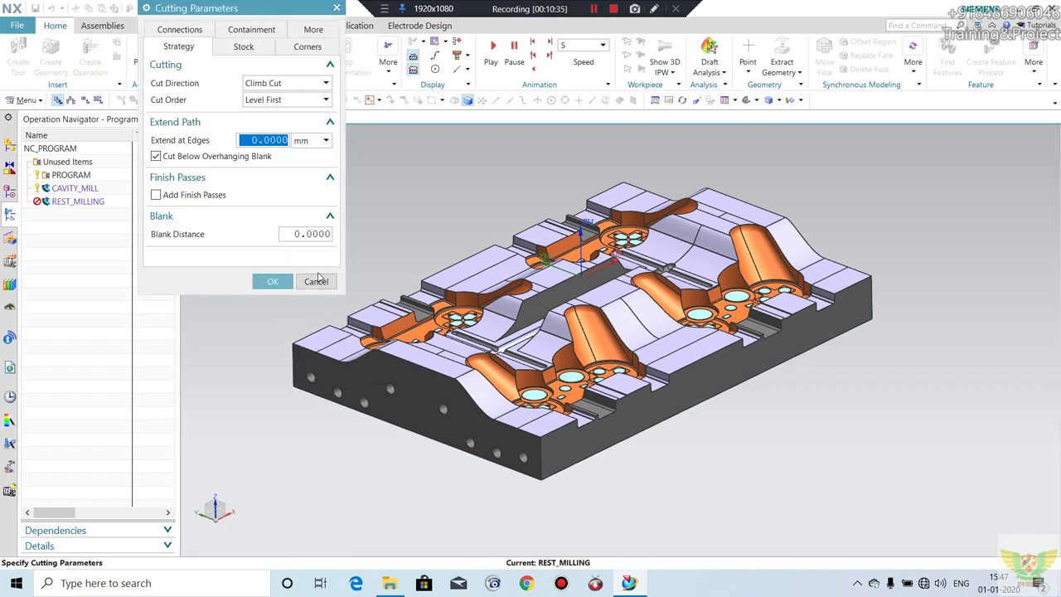
left_click(255, 30)
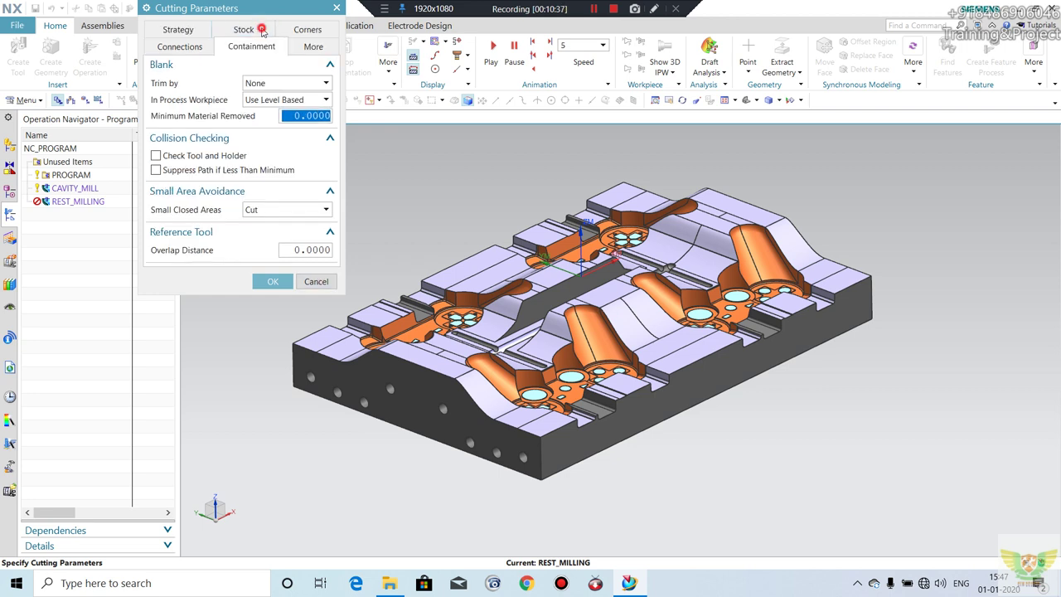
left_click(307, 31)
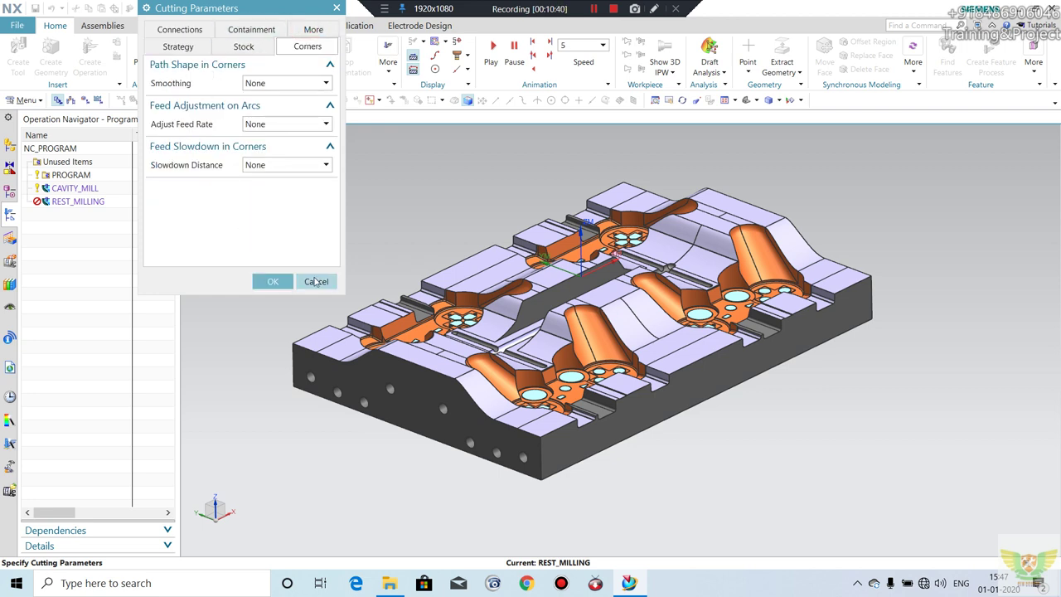
left_click(316, 278)
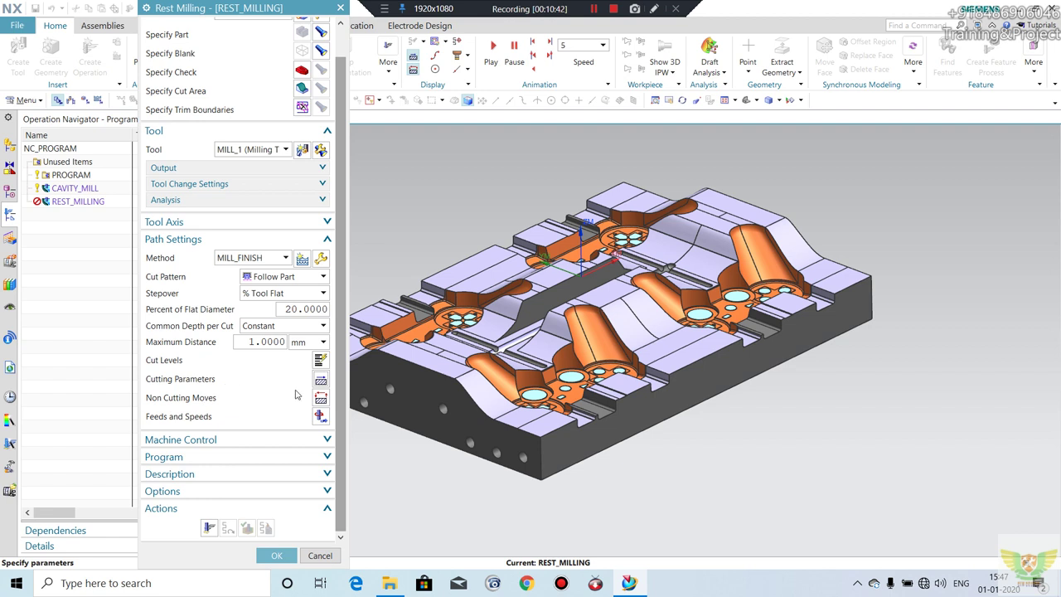
left_click(207, 524)
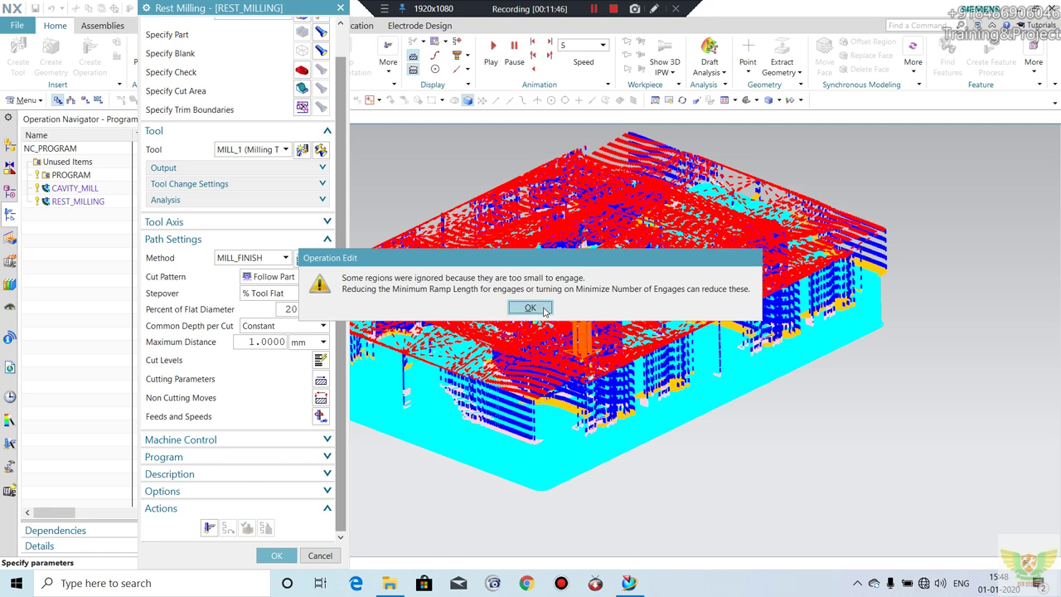
- Dismiss the warning, run a 3D dynamic verification of the REST_MILLING toolpath, and accept the operation
left_click(531, 307)
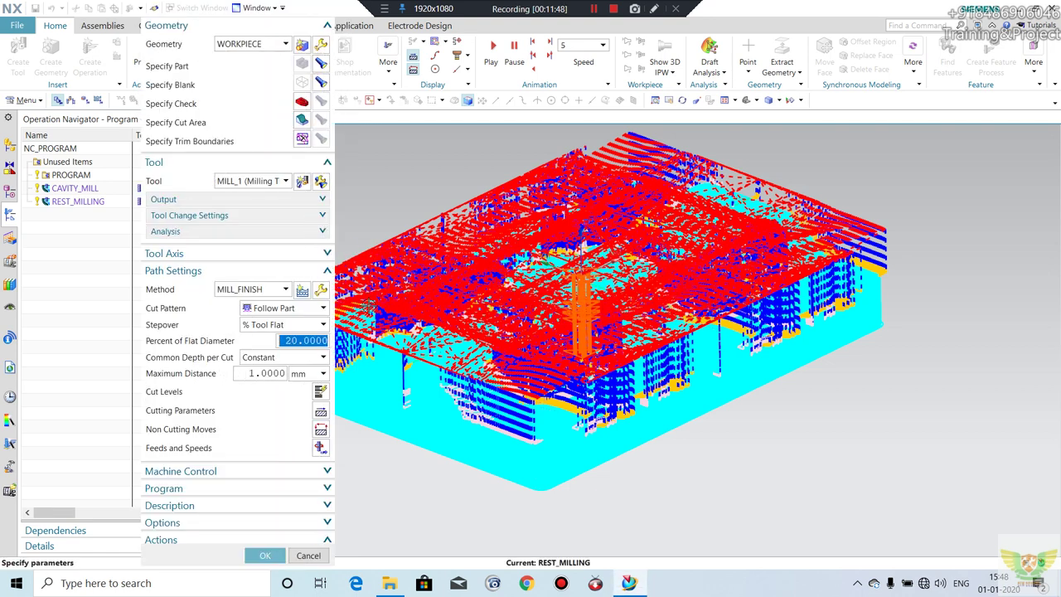
scroll(290, 427, "down", 2)
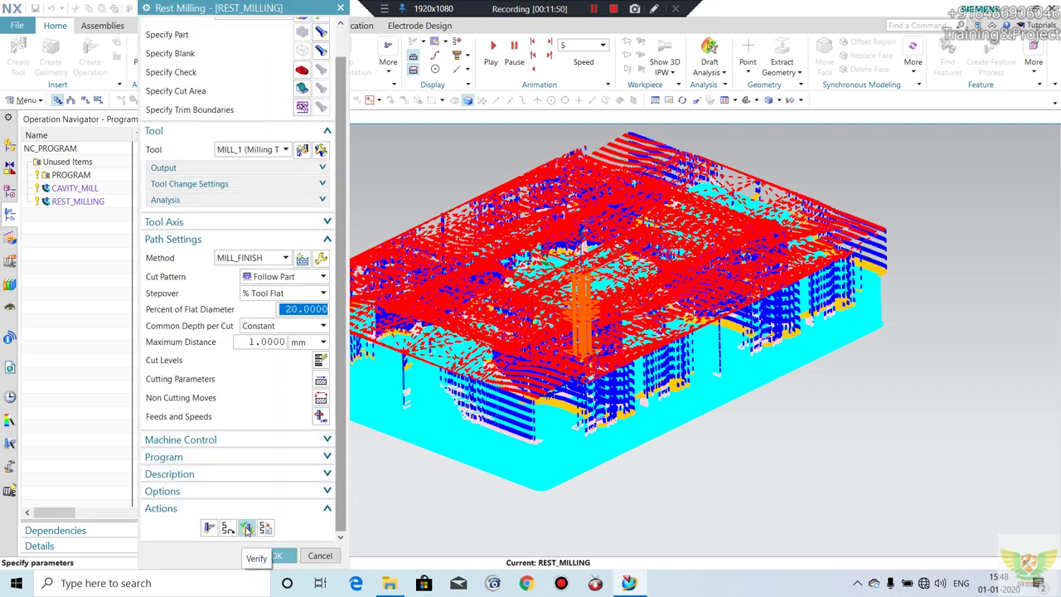
left_click(246, 527)
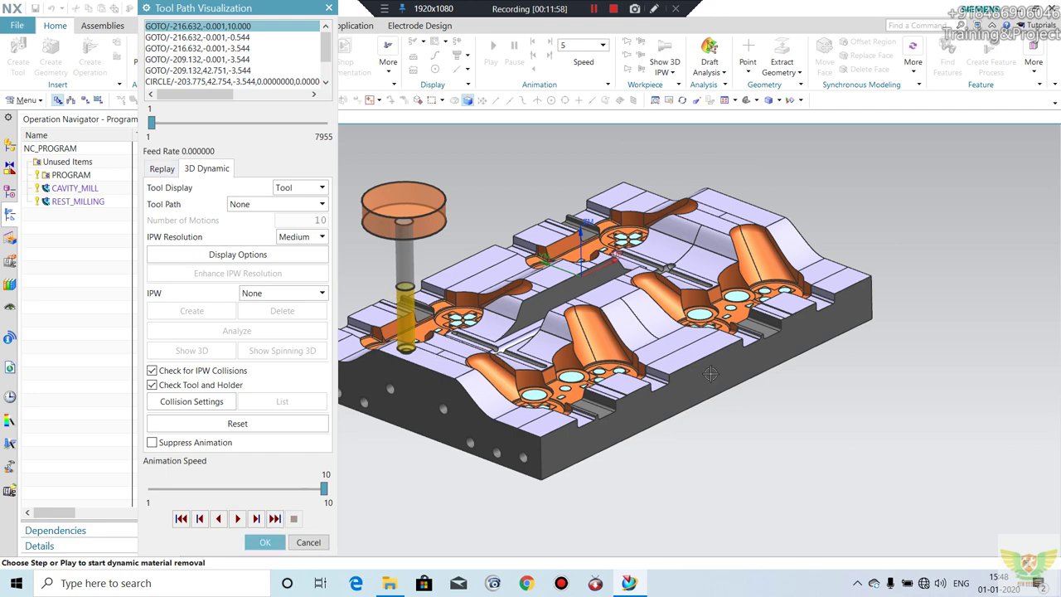
scroll(710, 374, "down", 2)
middle_click_drag(696, 339, 688, 361)
scroll(690, 352, "up", 2)
scroll(713, 249, "up", 2)
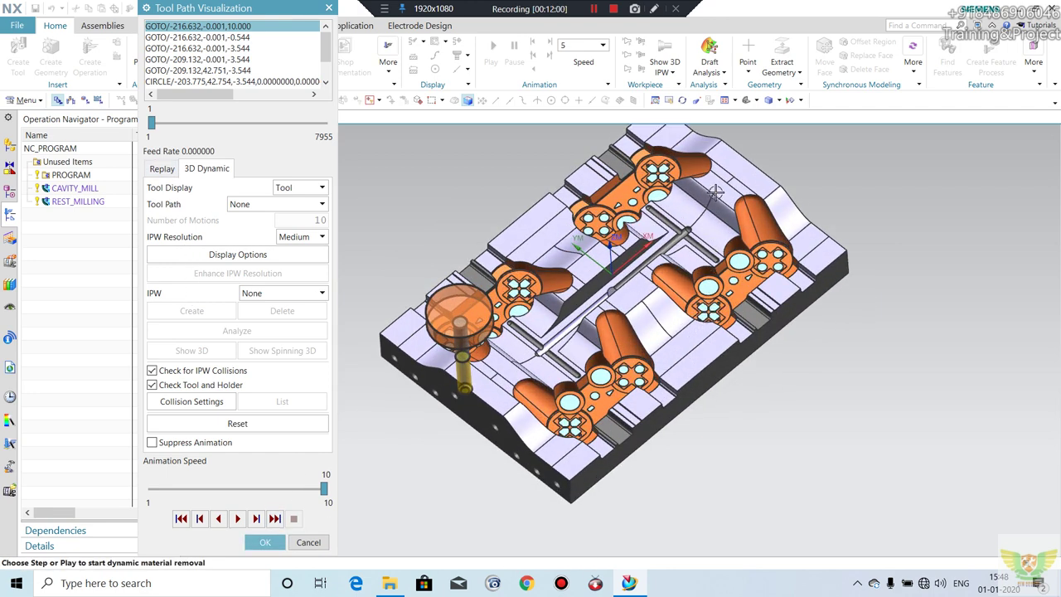
scroll(680, 215, "up", 2)
left_click(238, 519)
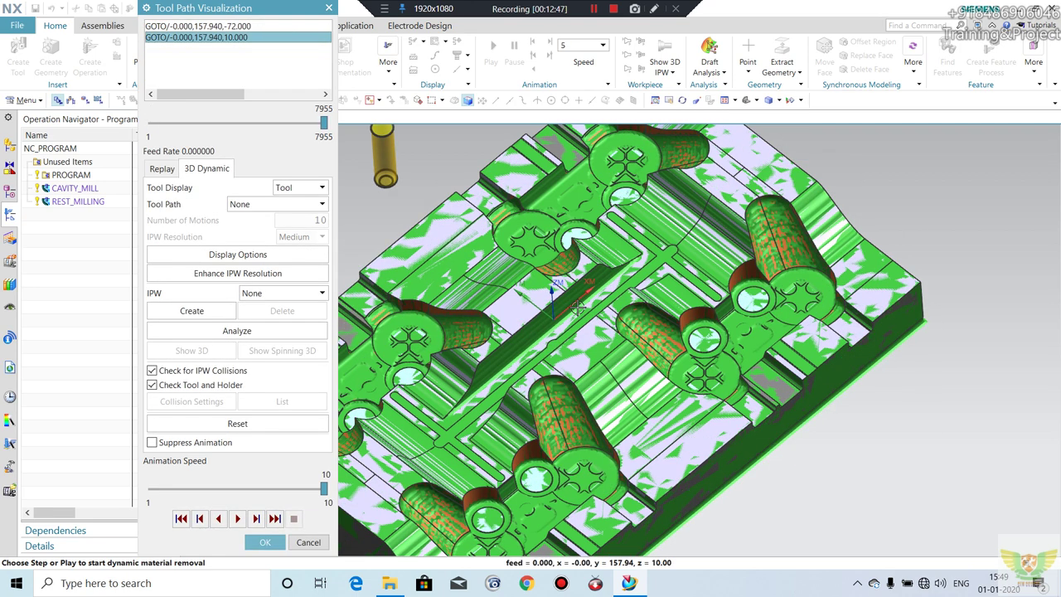
mouse_move(580, 269)
middle_mouse_down()
mouse_move(616, 240)
mouse_move(653, 292)
mouse_move(357, 353)
middle_mouse_up()
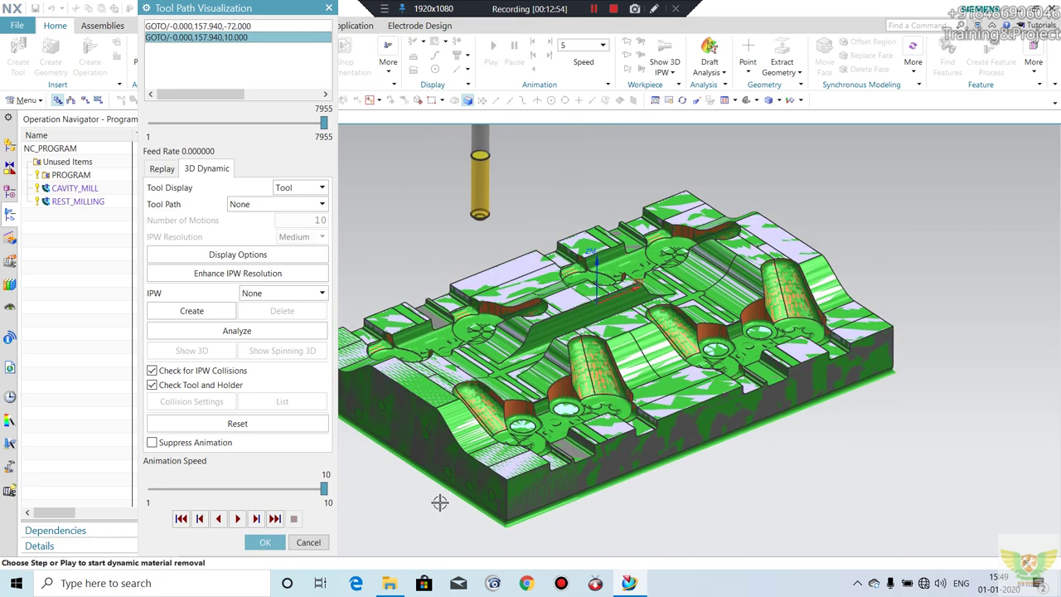
left_click(283, 543)
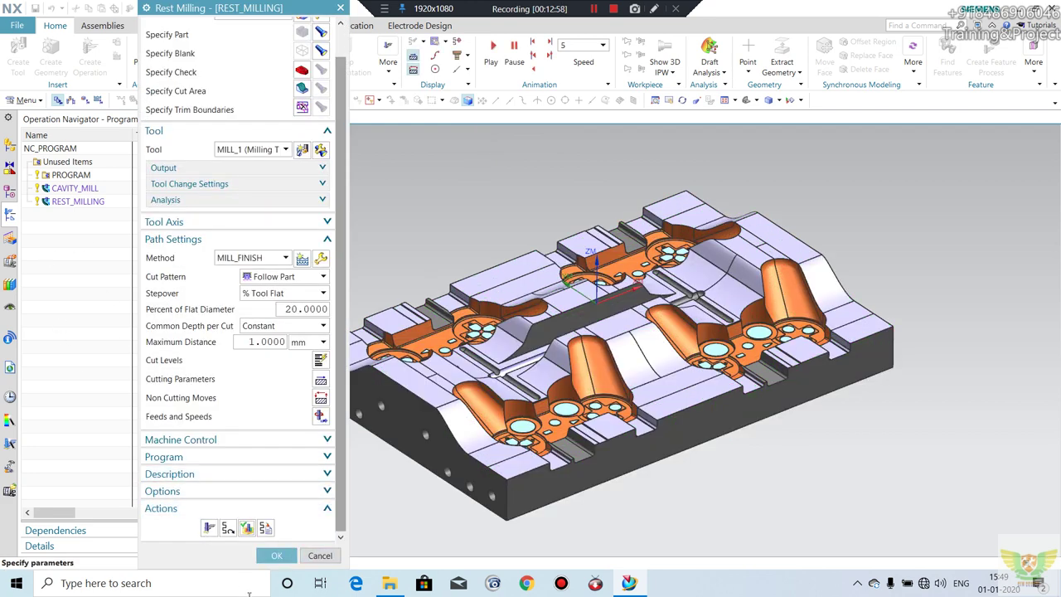
left_click(283, 558)
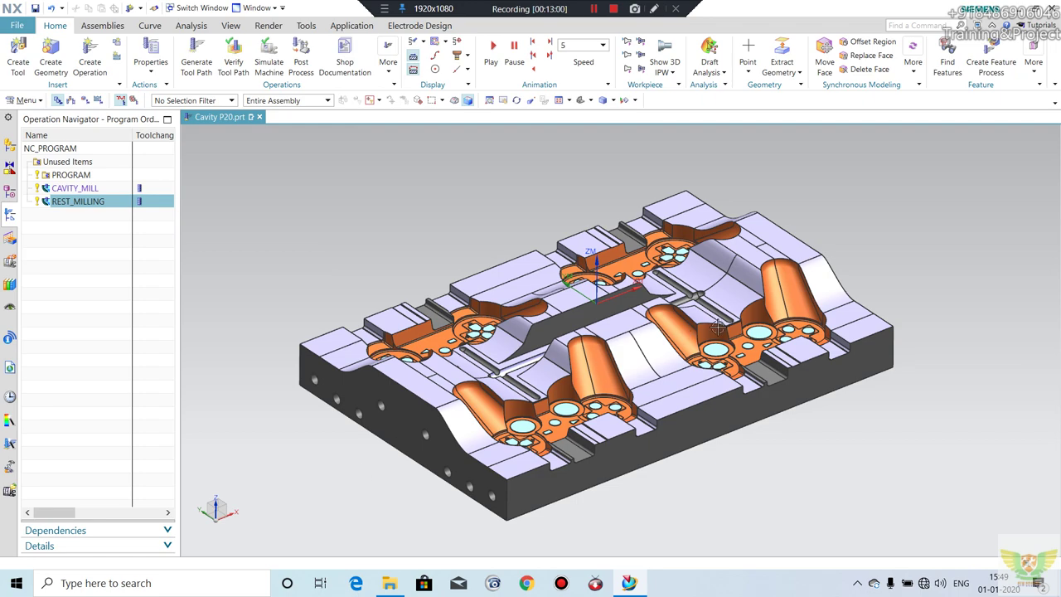
- Rotate the part to view its underside and start a new mill_contour operation
mouse_move(697, 334)
middle_mouse_down()
mouse_move(678, 293)
mouse_move(756, 330)
mouse_move(723, 252)
mouse_move(733, 325)
mouse_move(870, 307)
middle_mouse_up()
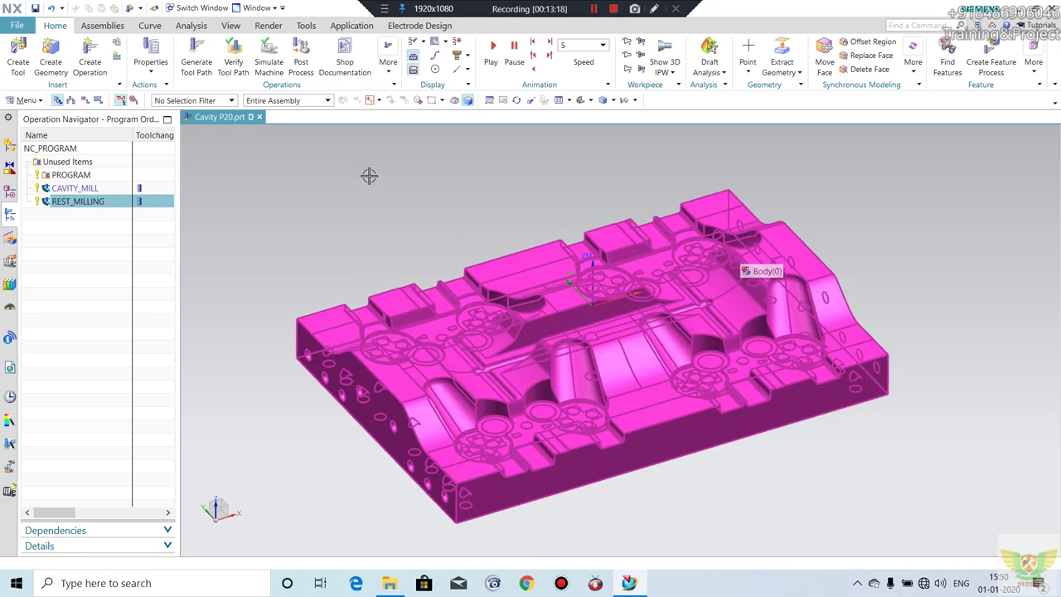
left_click(82, 64)
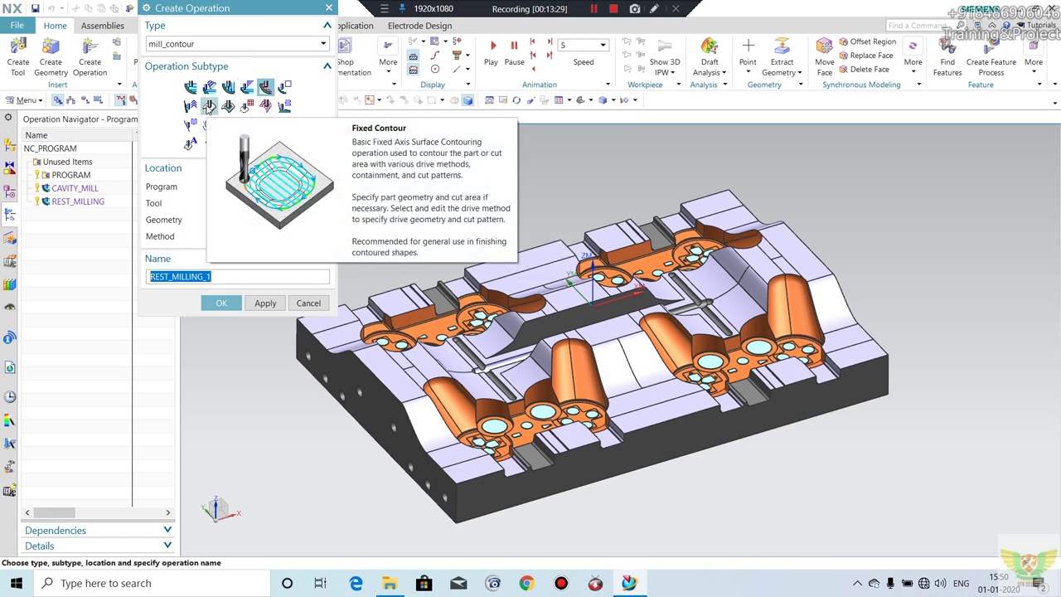
- Create a FIXED_CONTOUR operation from the mill_contour subtypes
left_click(209, 106)
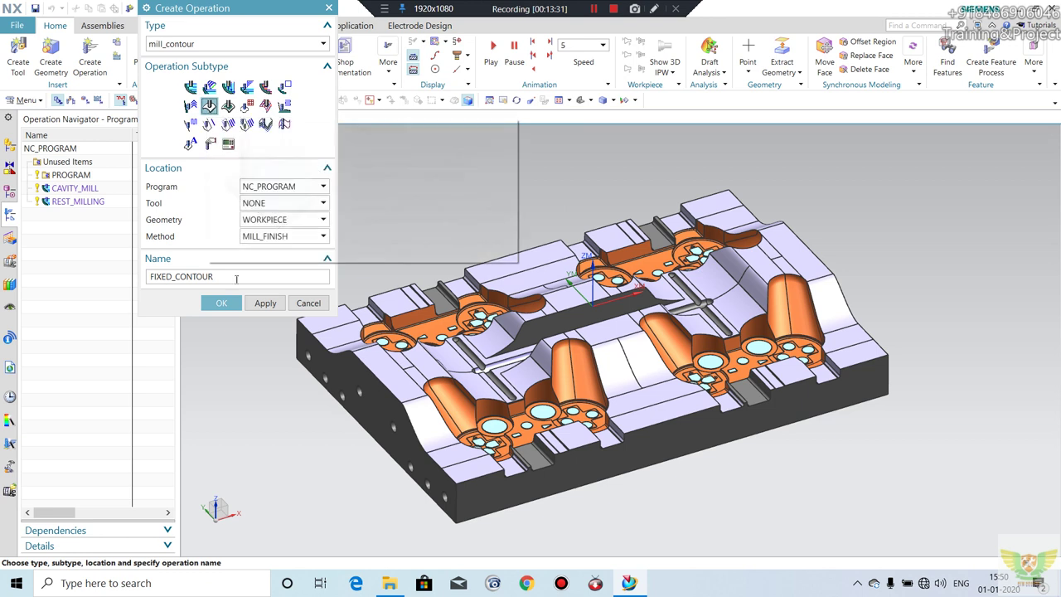
left_click(237, 306)
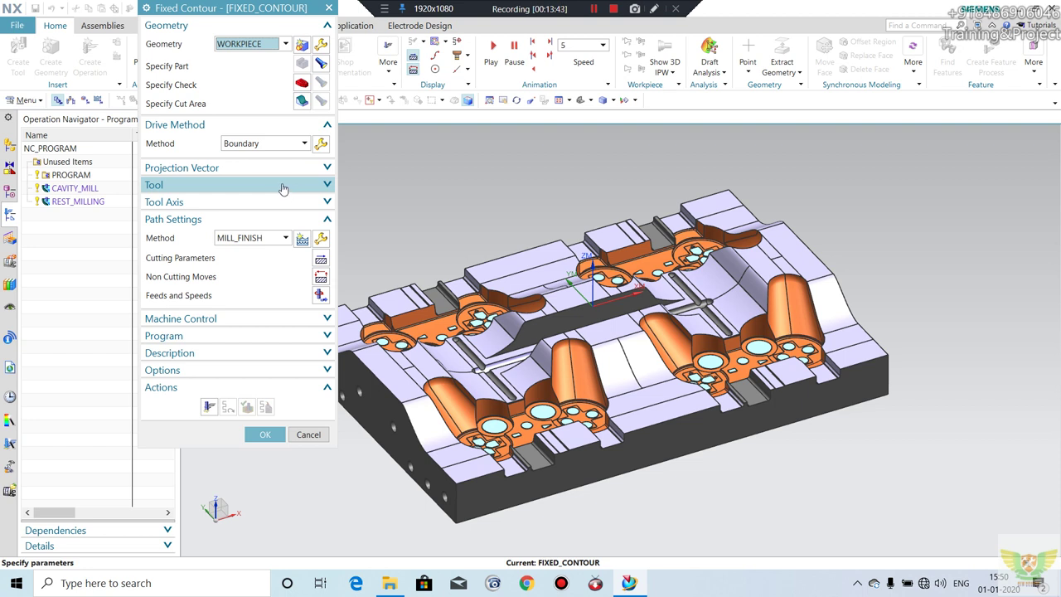
left_click(253, 189)
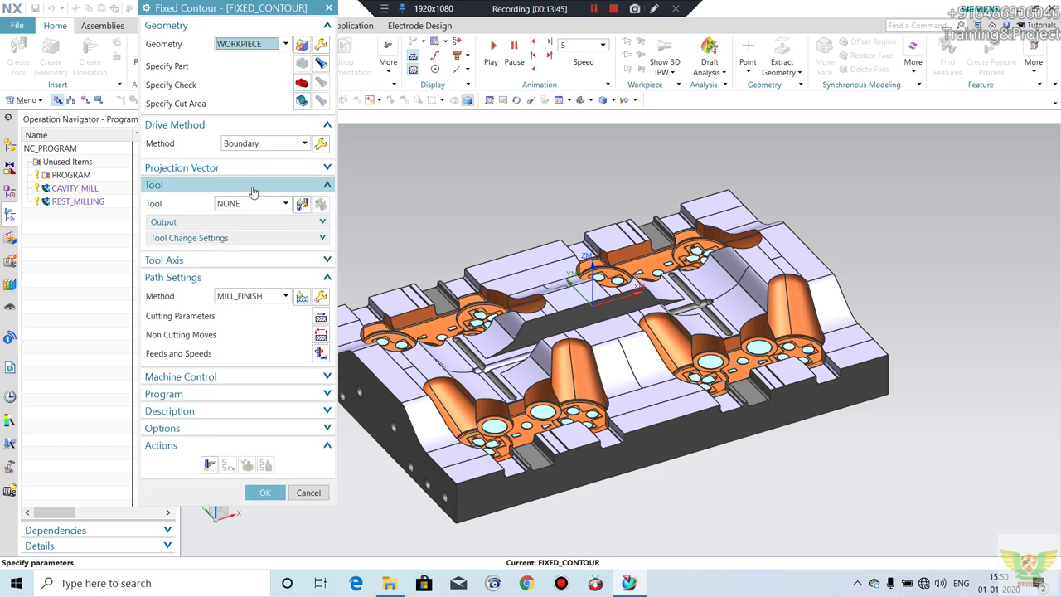
- Set the drive method to Area Milling with a Zig Zag non-steep cut pattern
left_click(303, 142)
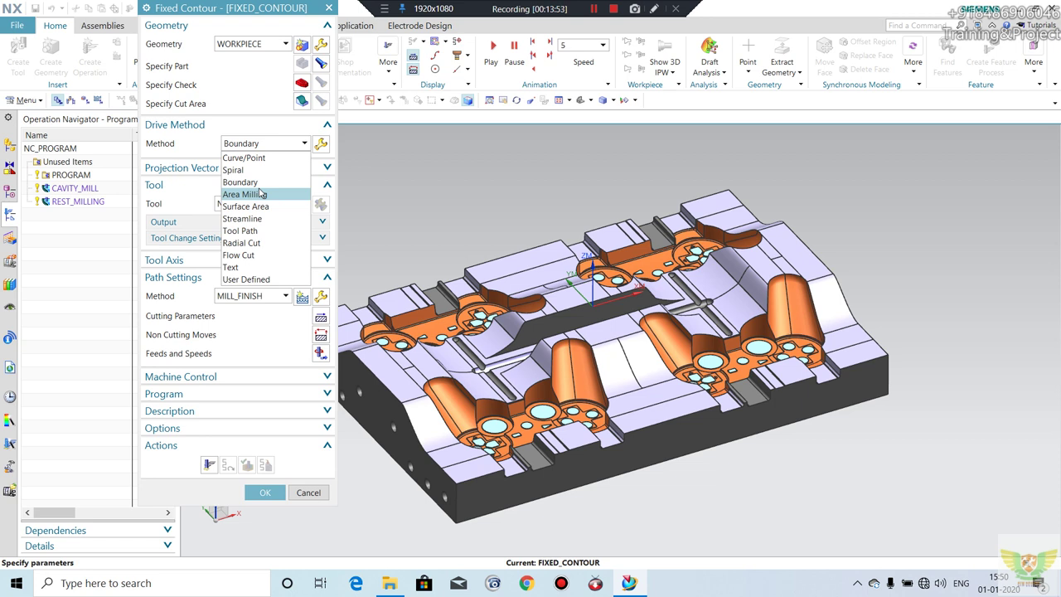
left_click(257, 195)
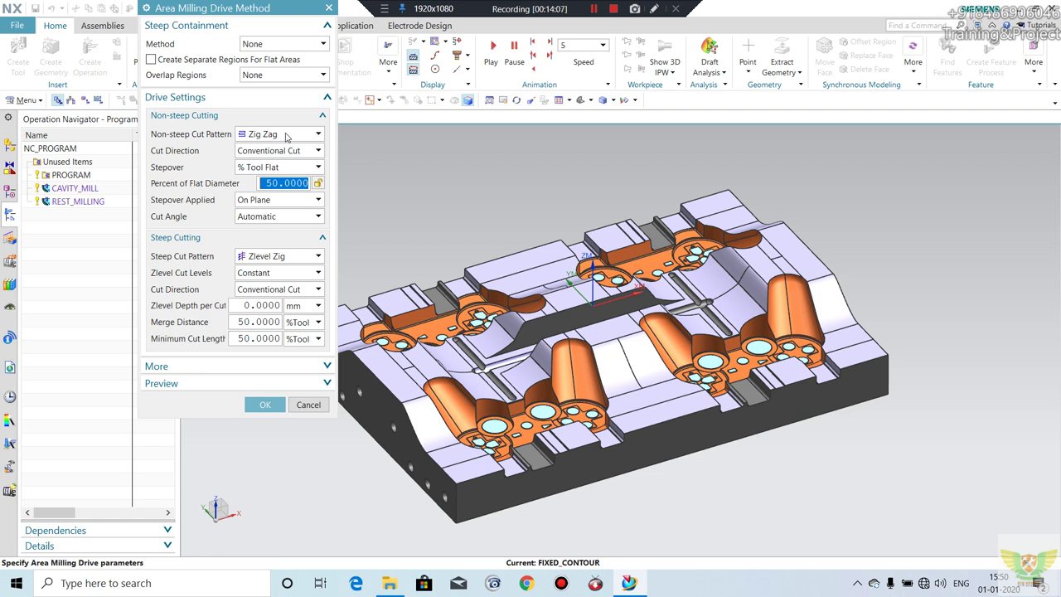
left_click(286, 137)
left_click(286, 136)
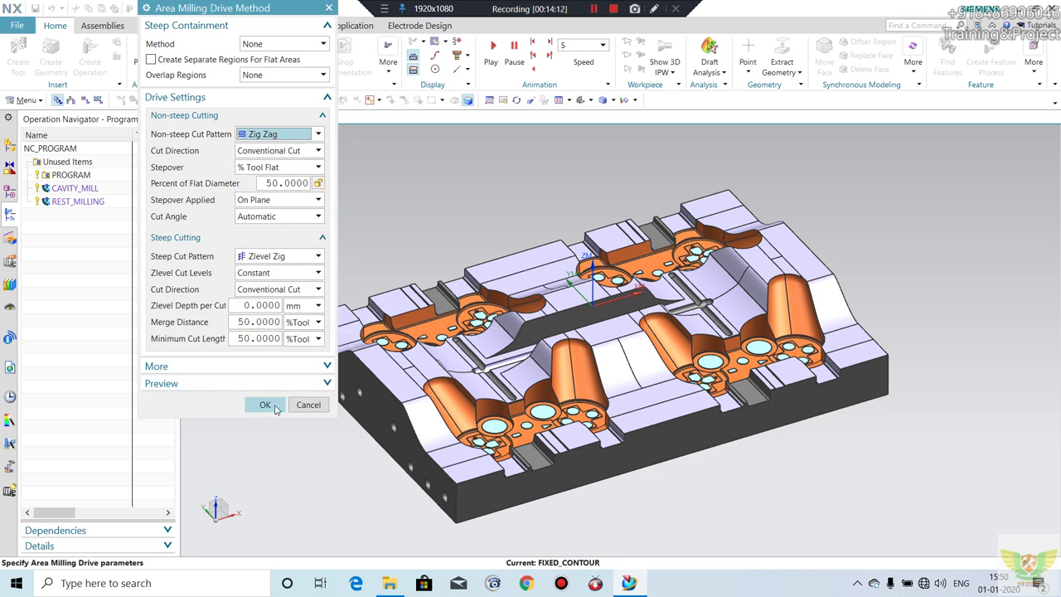
left_click(265, 404)
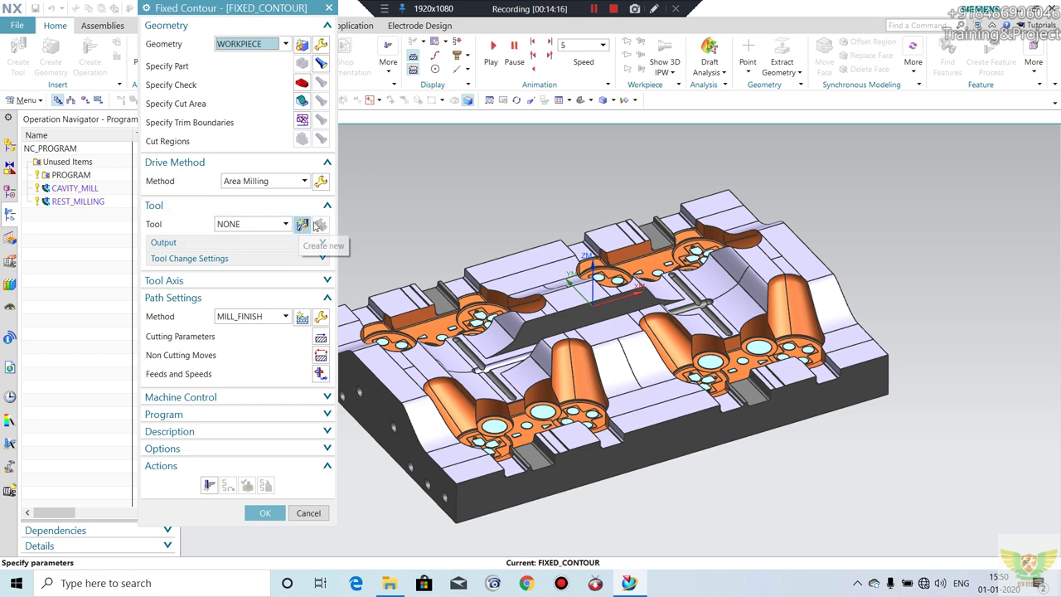
left_click(303, 225)
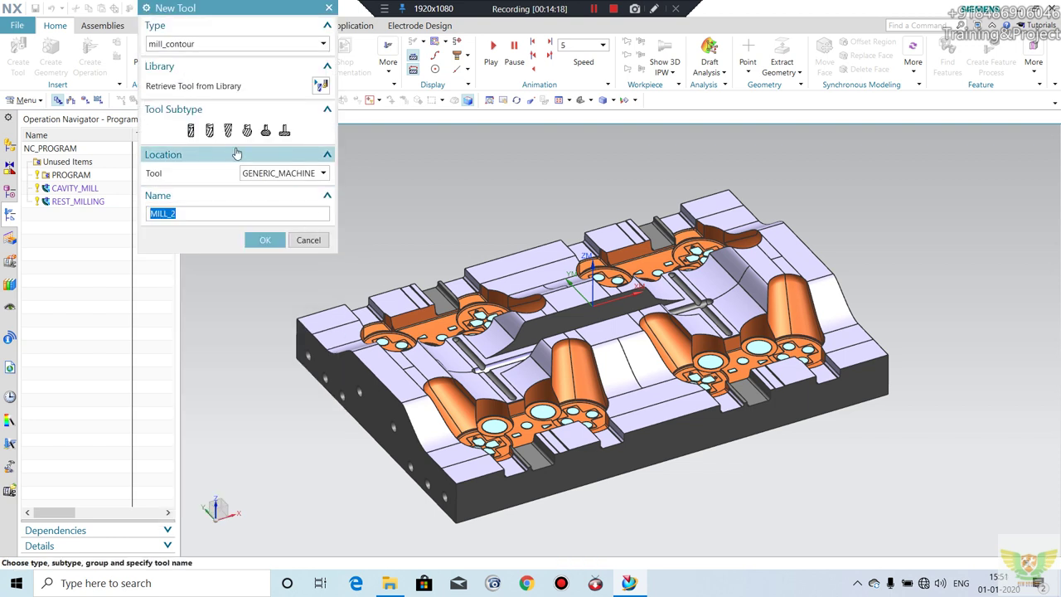
- Create end mill MILL_2 with diameter 10, lower radius 2, length 120 and flute length 60
left_click(192, 131)
left_click(264, 240)
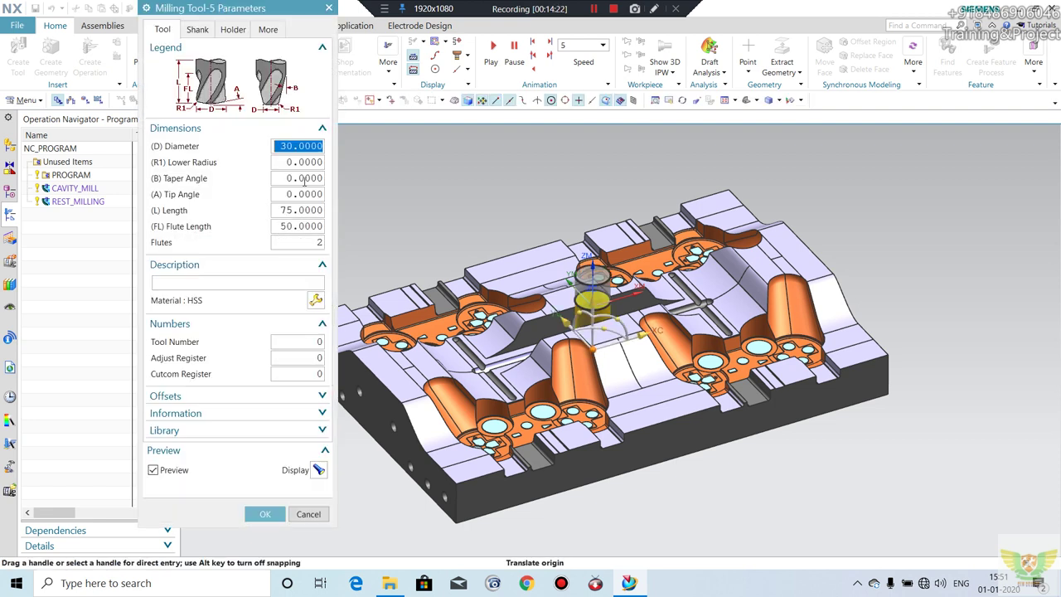
type("10")
left_click(304, 162)
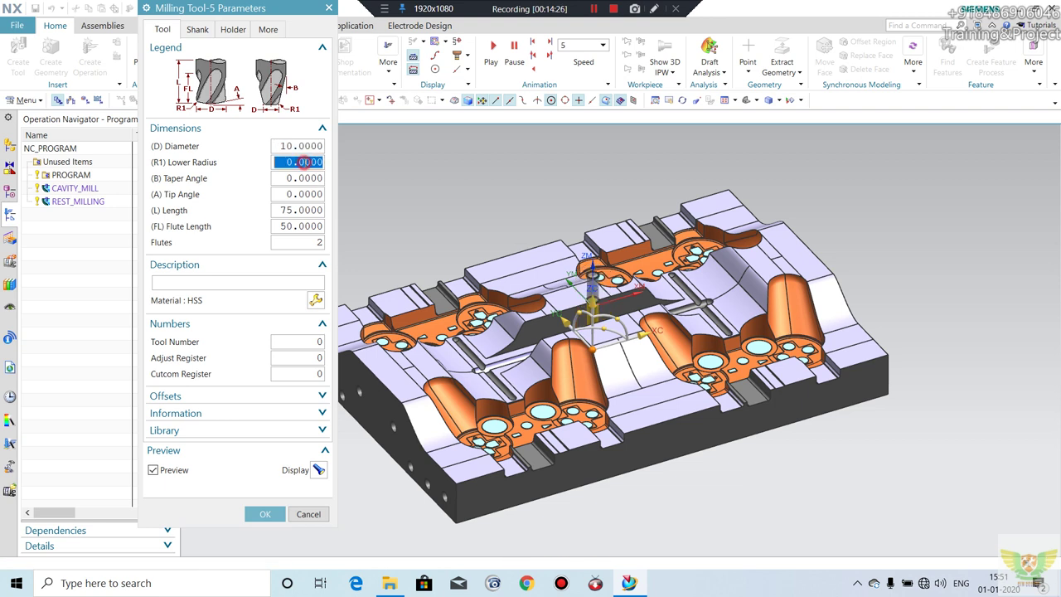
type("2")
left_click(295, 210)
type("120")
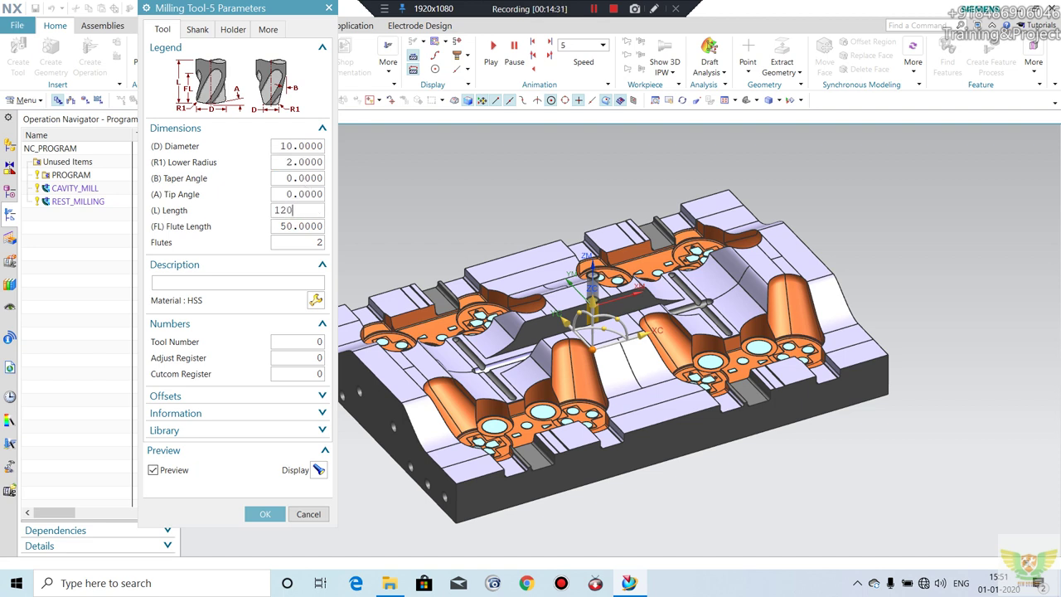
left_click(297, 225)
type("60")
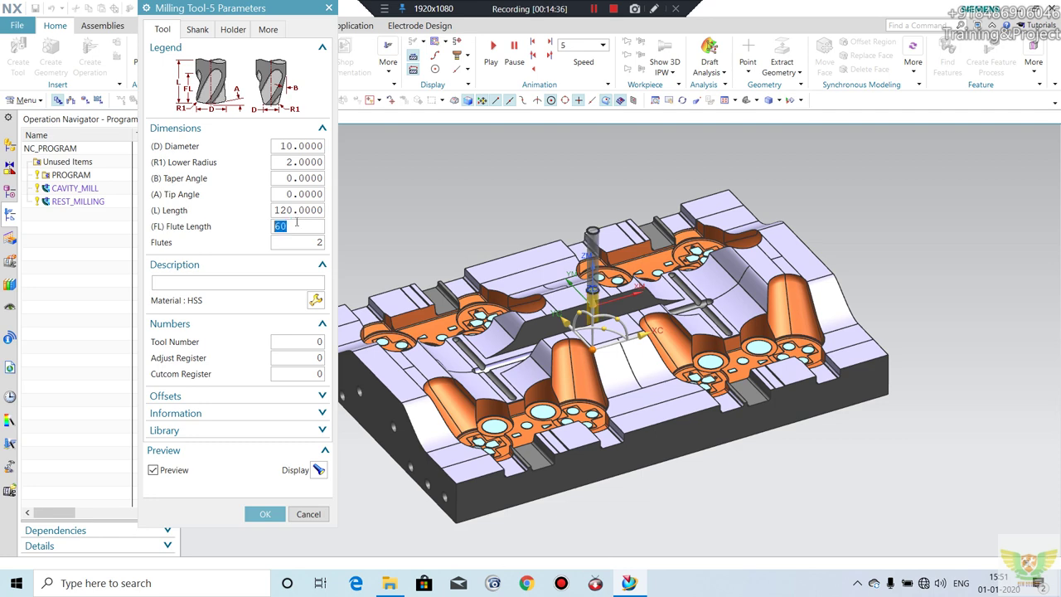
- Set MILL_2's tool material to HSS Coated
left_click(316, 300)
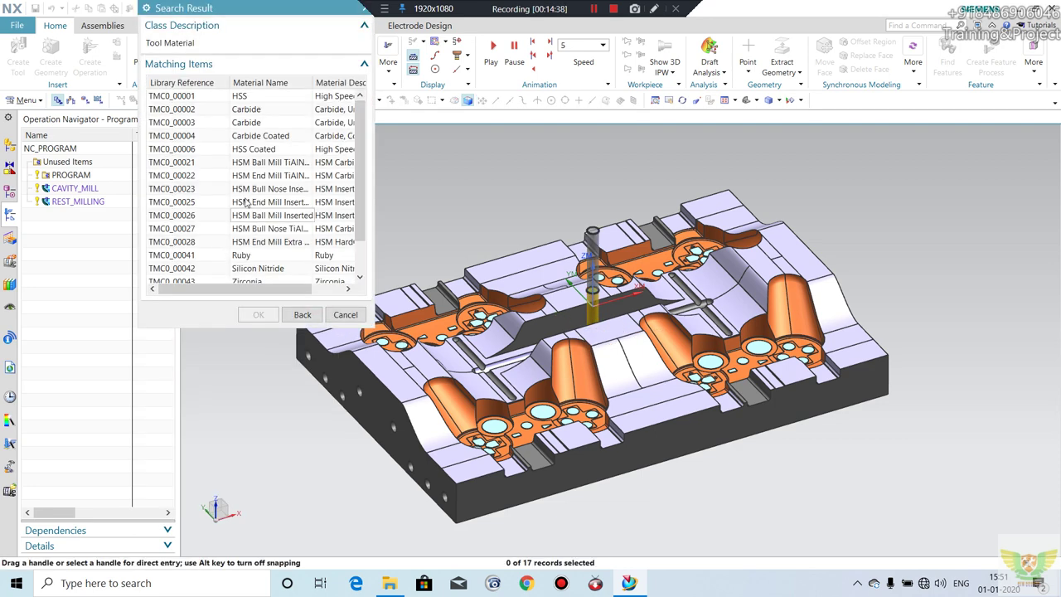
left_click(251, 149)
key("Return")
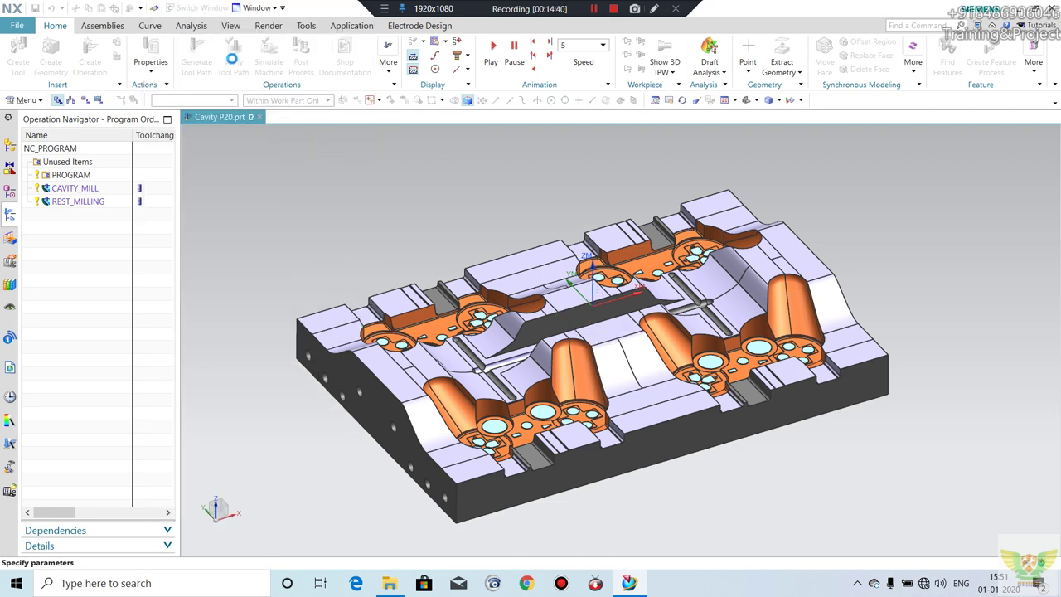
- Give MILL_2 a holder step with lower diameter 60, length 20 and upper diameter 60
left_click(233, 29)
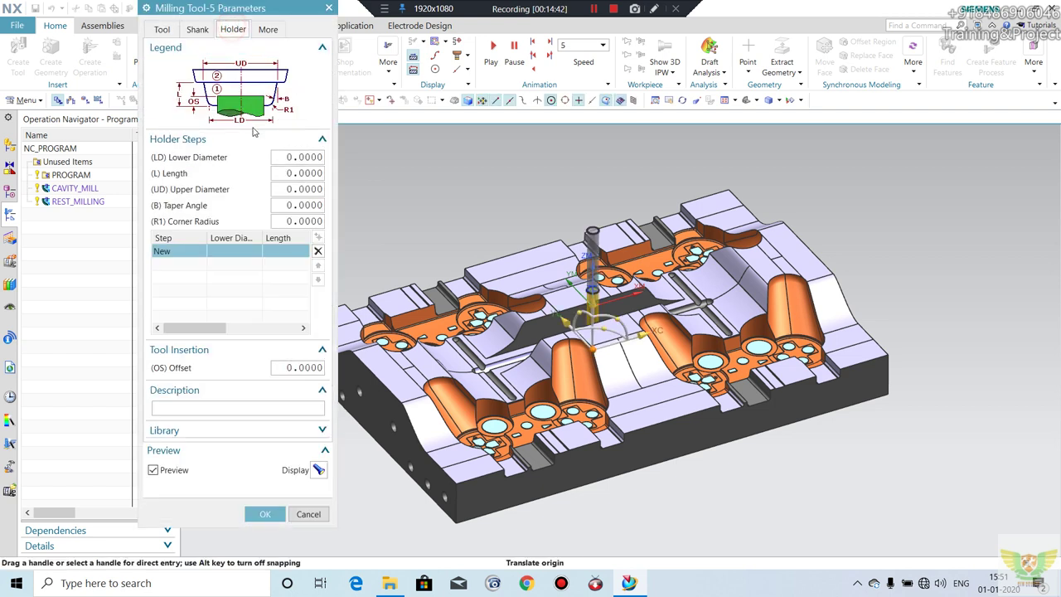
left_click(297, 161)
type("60")
key("Return")
left_click(297, 175)
type("20")
key("Return")
left_click(297, 189)
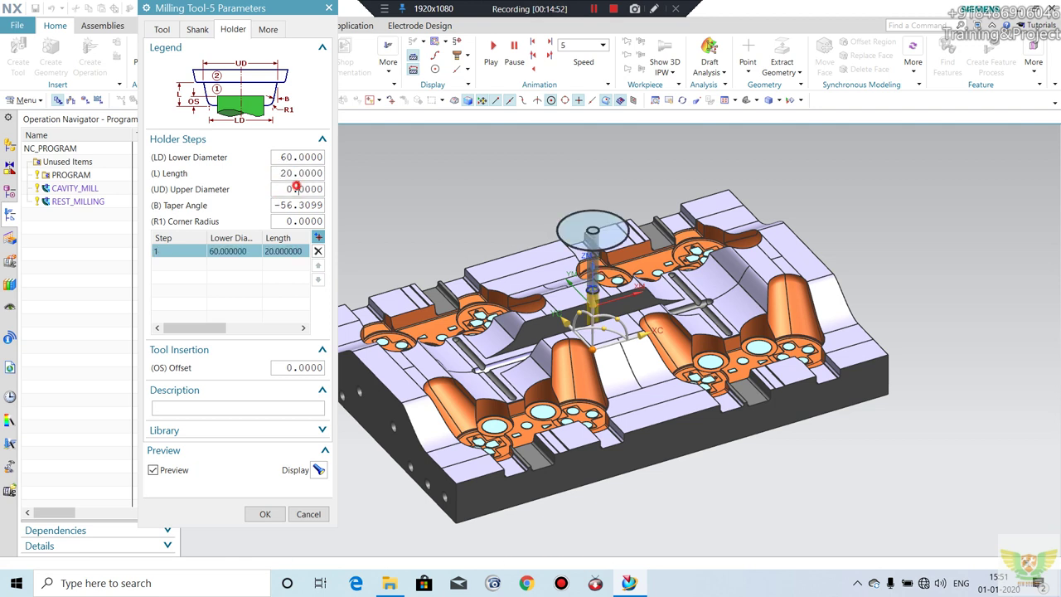
type("60")
key("Return")
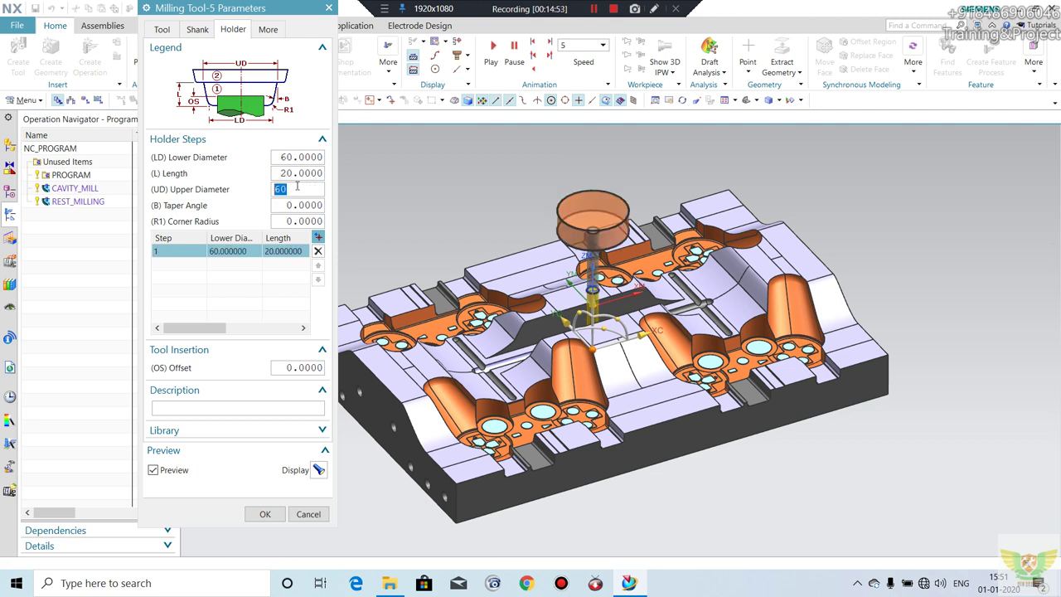
left_click(265, 514)
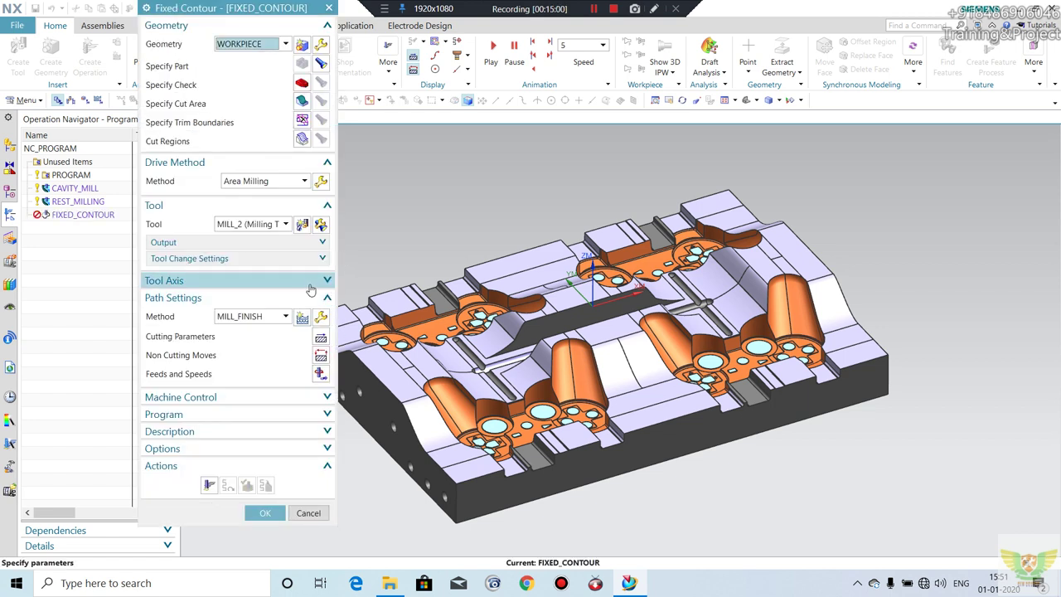
- Review MILL_2's 60 by 20 holder step and dimensions, then accept the tool
left_click(321, 225)
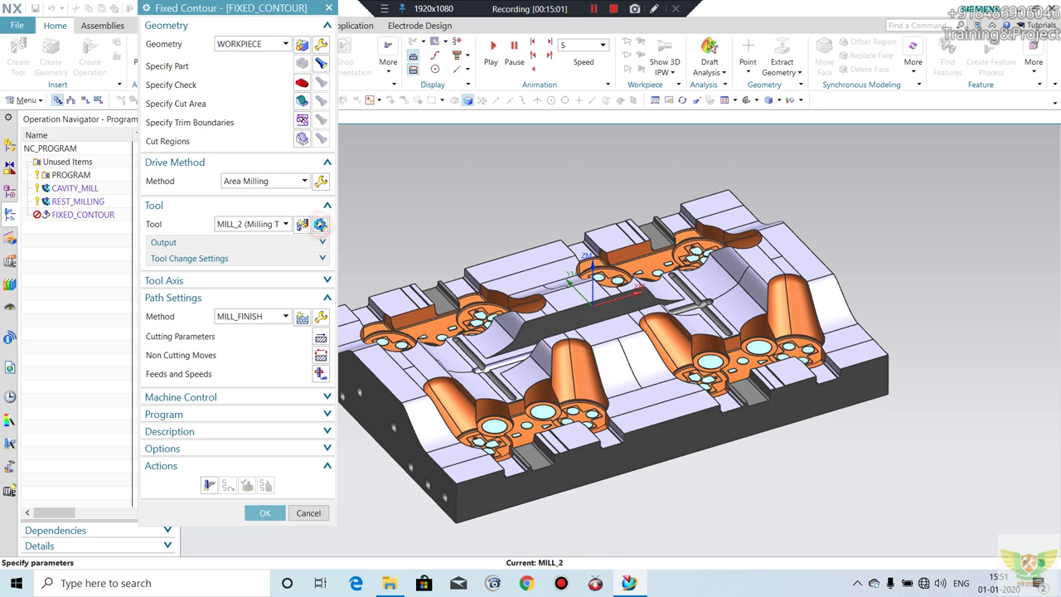
left_click(317, 237)
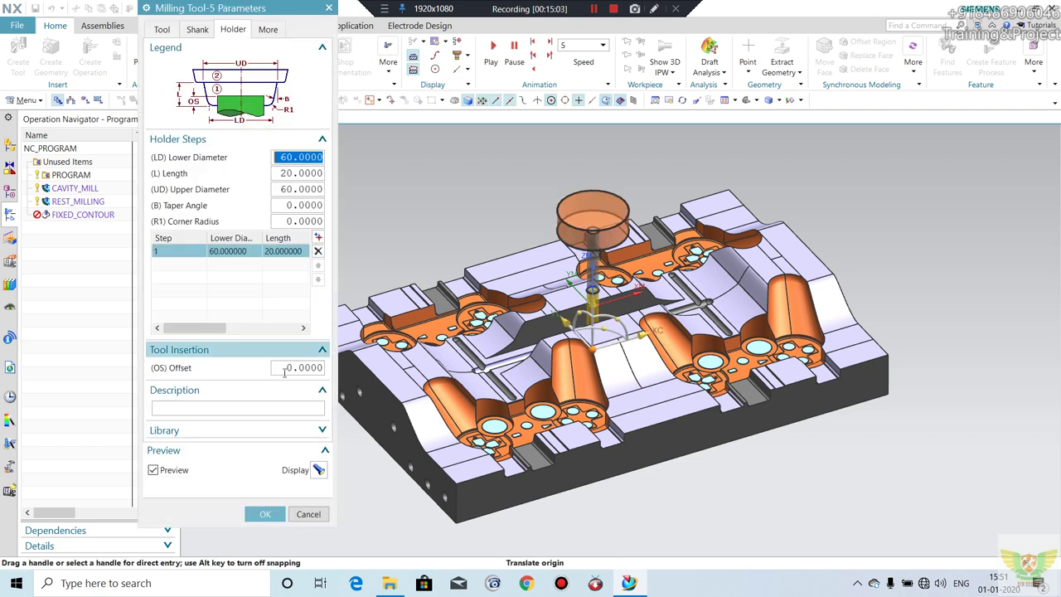
left_click(192, 405)
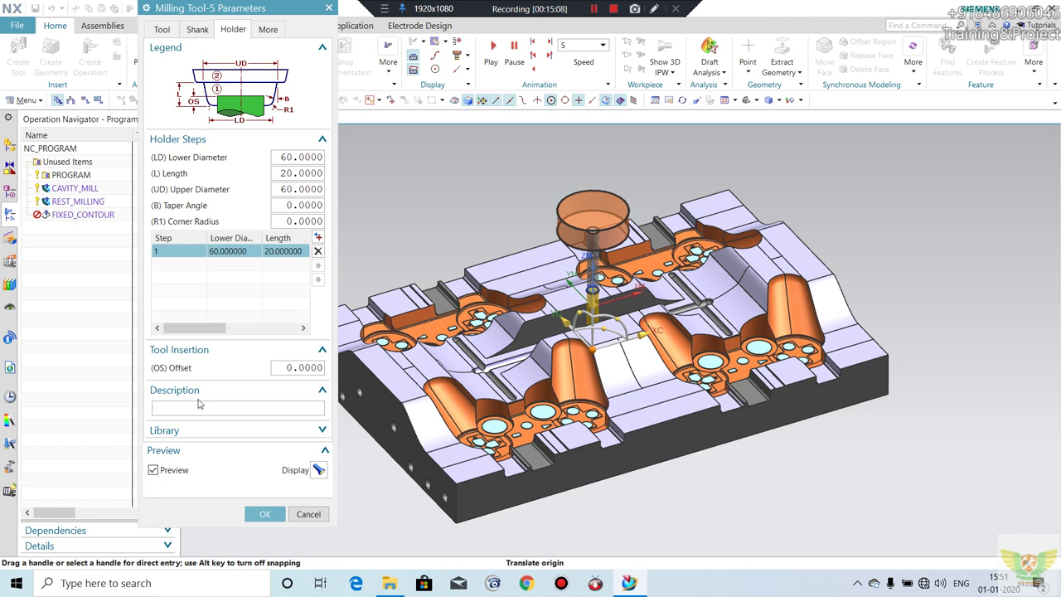
left_click(162, 30)
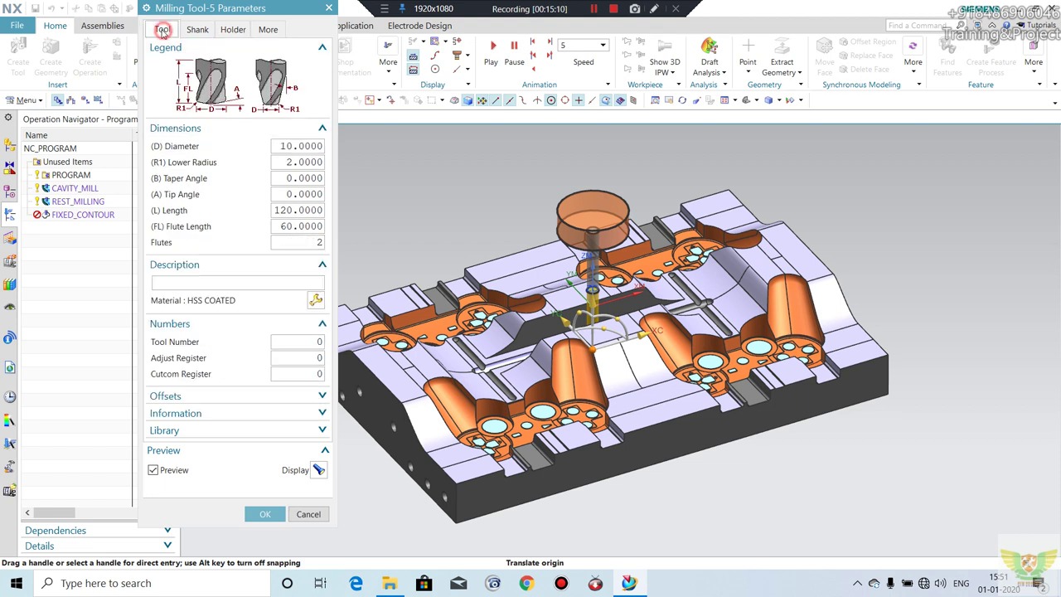
left_click(208, 281)
left_click(265, 514)
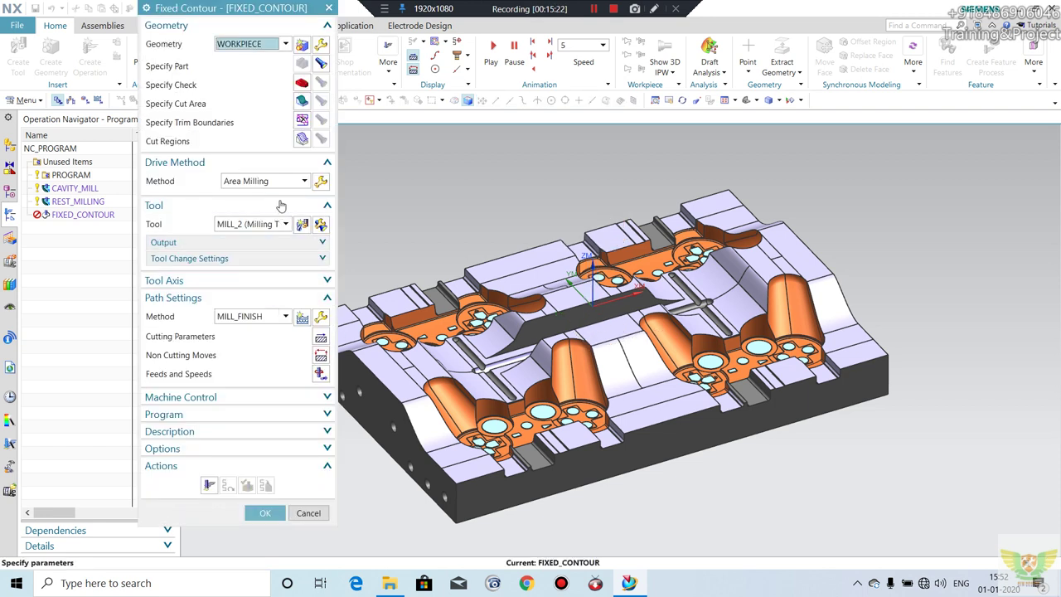
left_click(279, 222)
- Keep MILL_2 with the +ZM tool axis and accept the cutting parameters unchanged
left_click(279, 222)
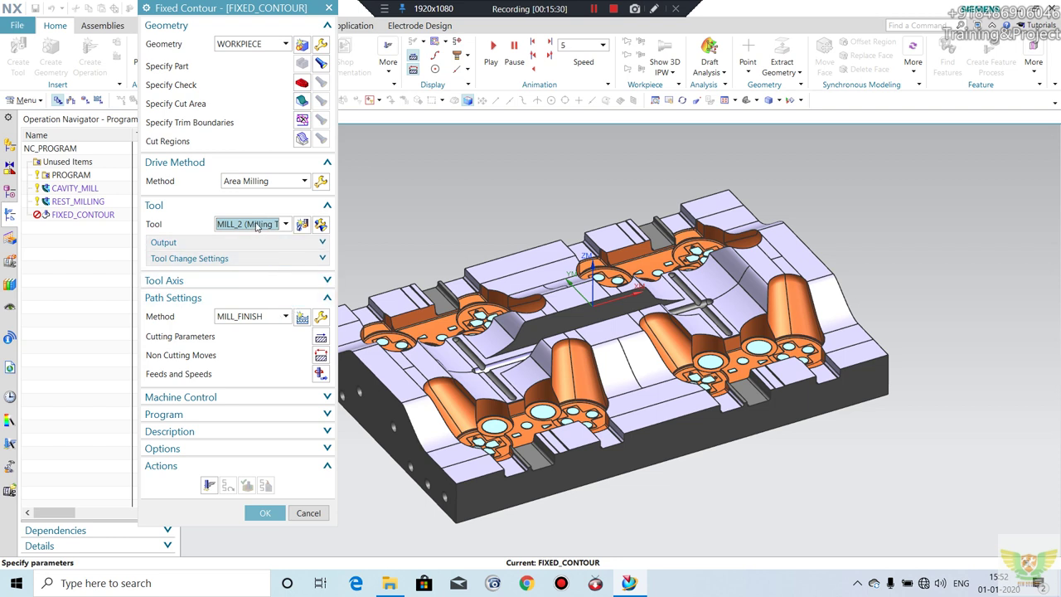
left_click(237, 280)
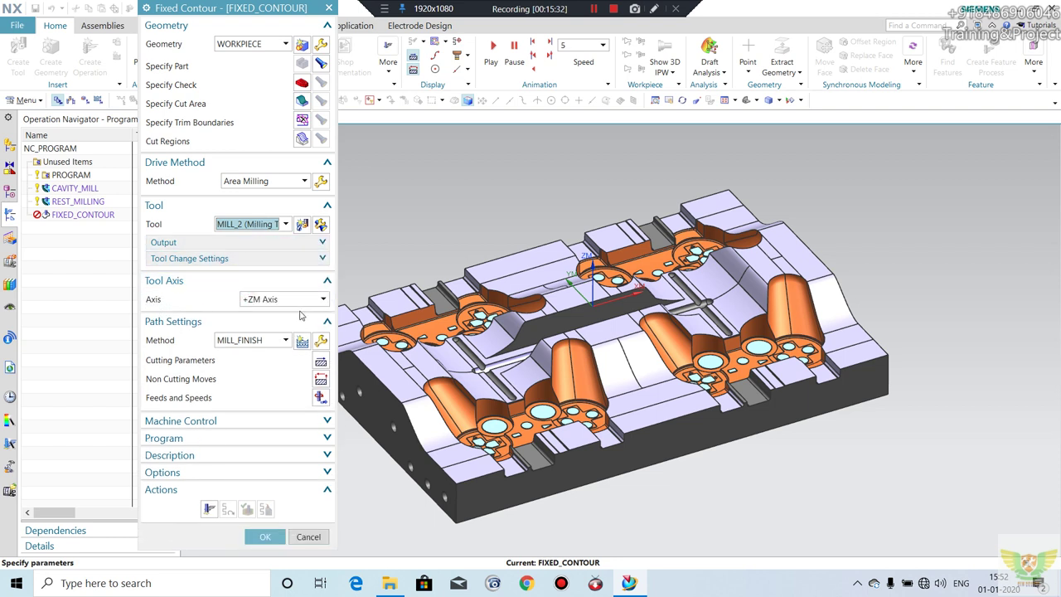
middle_click(321, 365)
middle_click(322, 352)
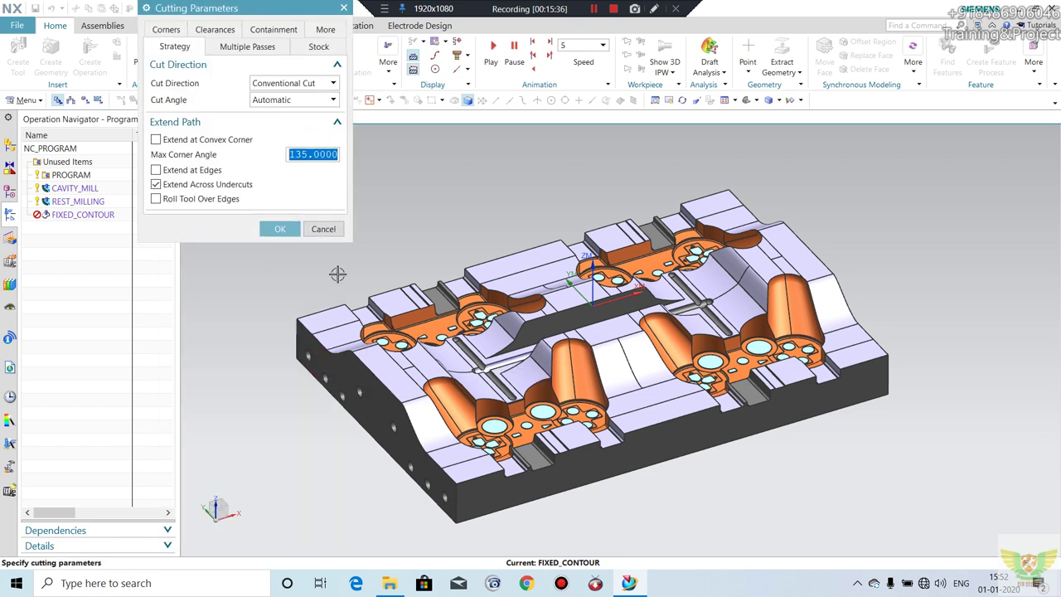
left_click(281, 229)
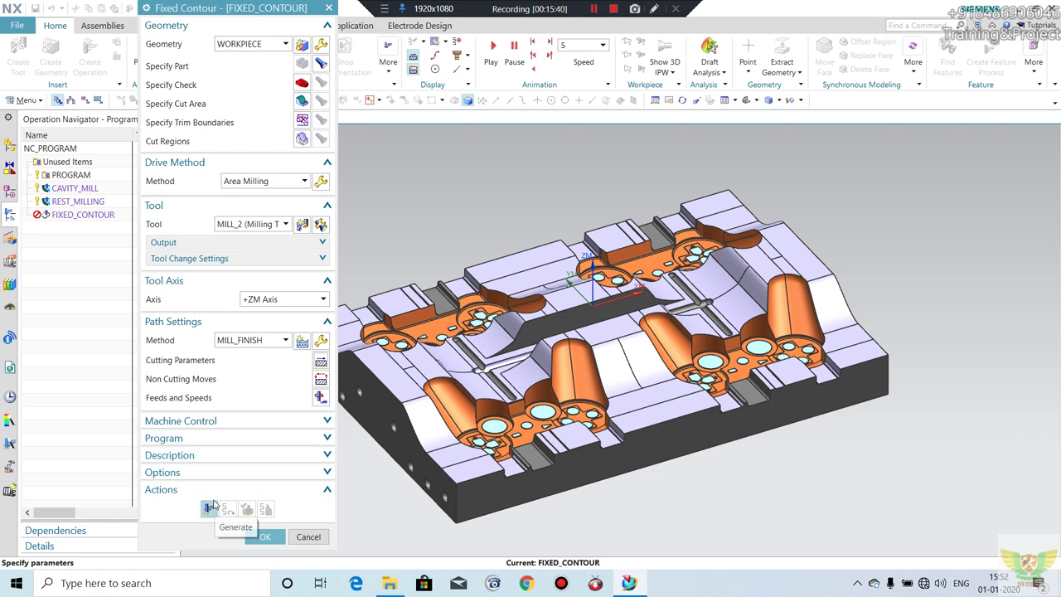
- Generate the fixed contour finishing toolpath and orbit to inspect its passes
left_click(209, 509)
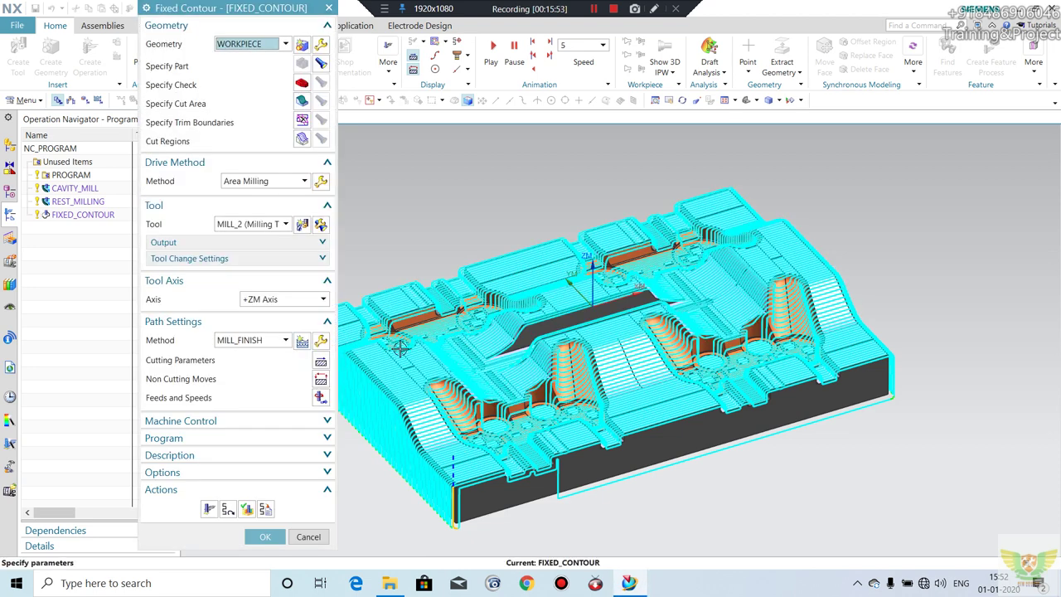
mouse_move(608, 345)
middle_mouse_down()
mouse_move(596, 389)
mouse_move(652, 340)
mouse_move(616, 319)
middle_mouse_up()
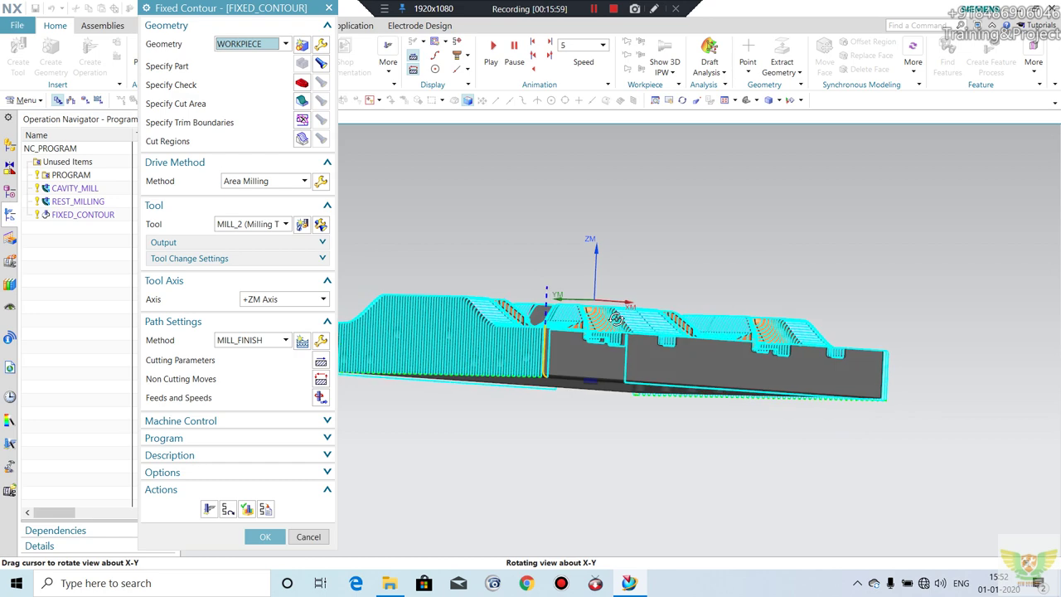
middle_click_drag(616, 318, 670, 421)
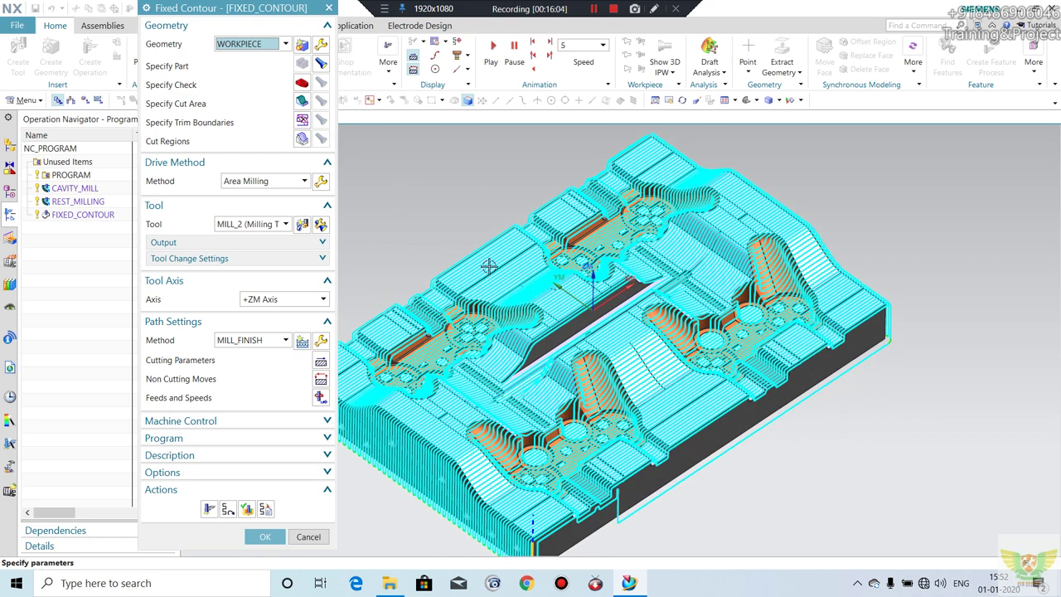
scroll(601, 320, "down", 1)
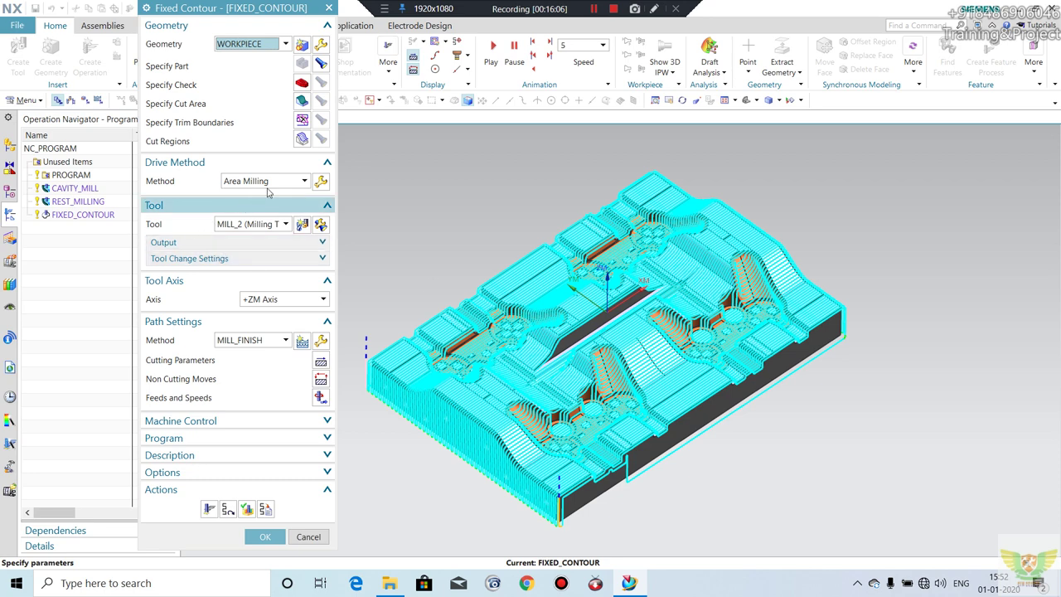
left_click(321, 181)
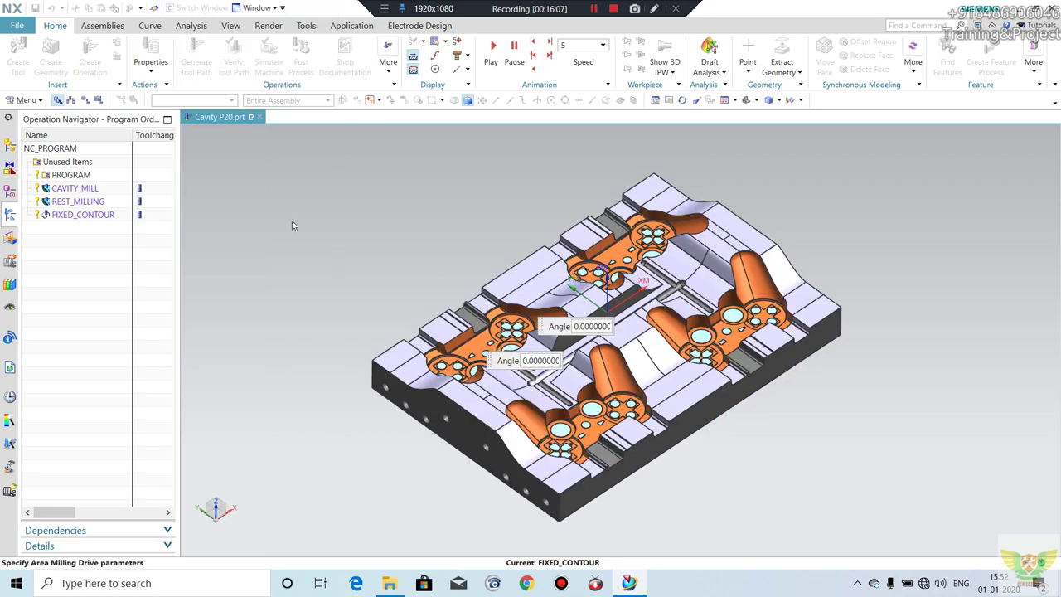
- Switch the non-steep cut pattern from Zig Zag to Profile and regenerate the toolpath
left_click(267, 135)
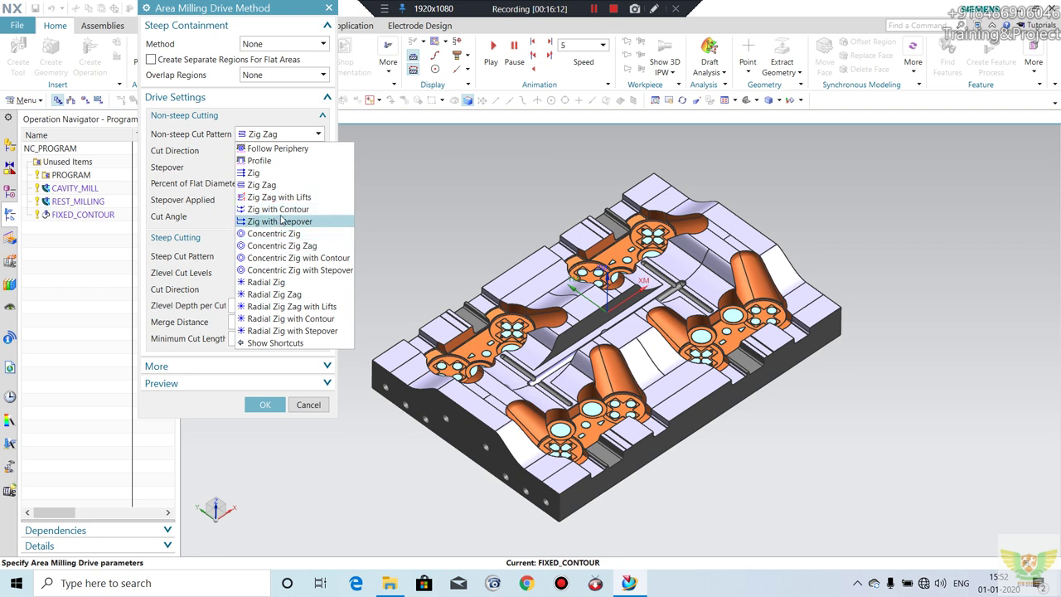
left_click(261, 160)
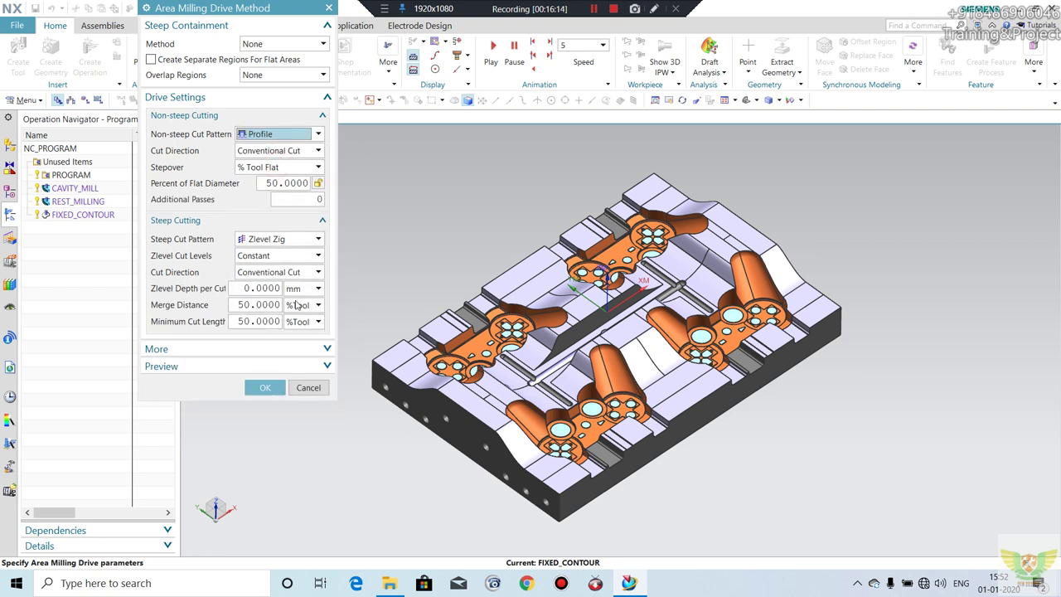
left_click(267, 383)
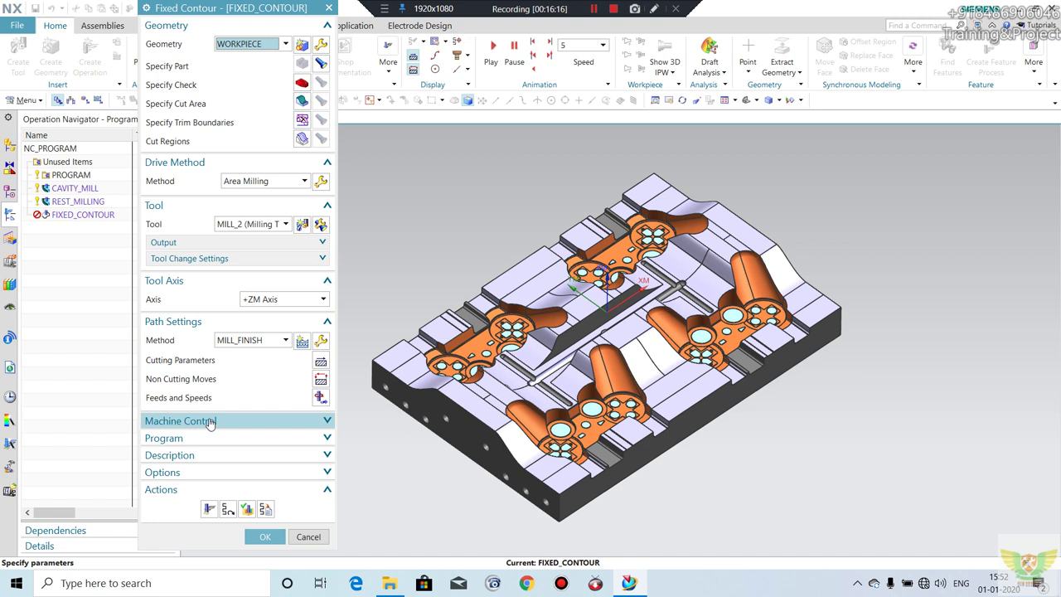
left_click(207, 509)
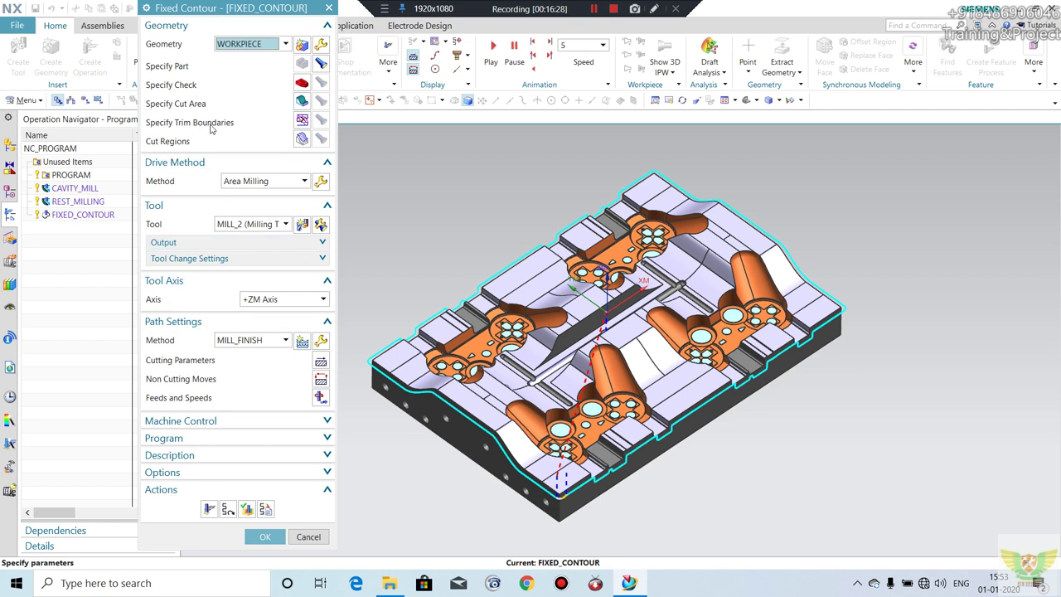
- Reconfirm Profile as the non-steep cut pattern and regenerate the toolpath again
left_click(320, 181)
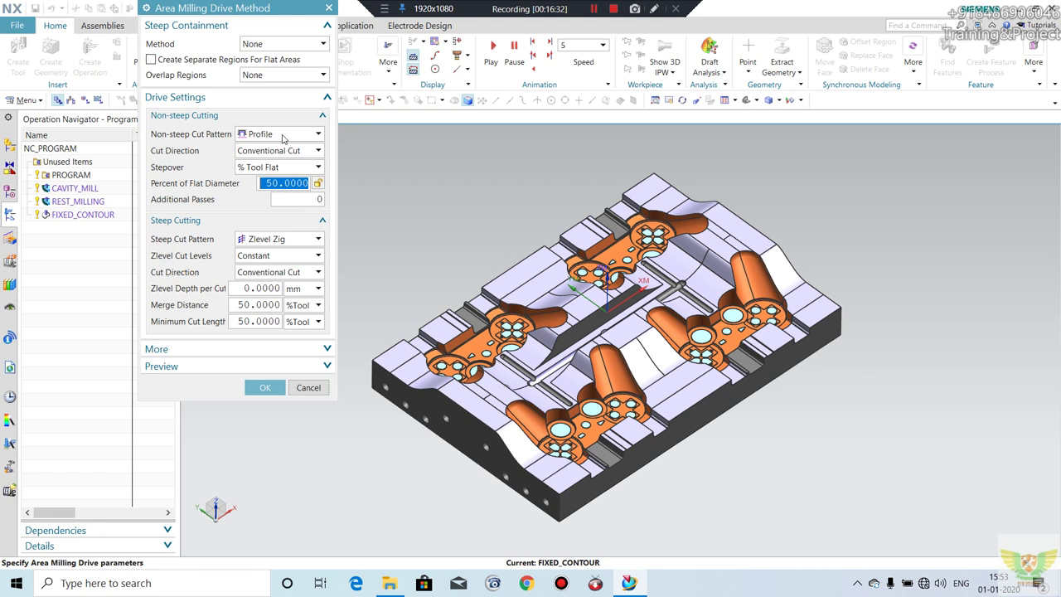
left_click(283, 135)
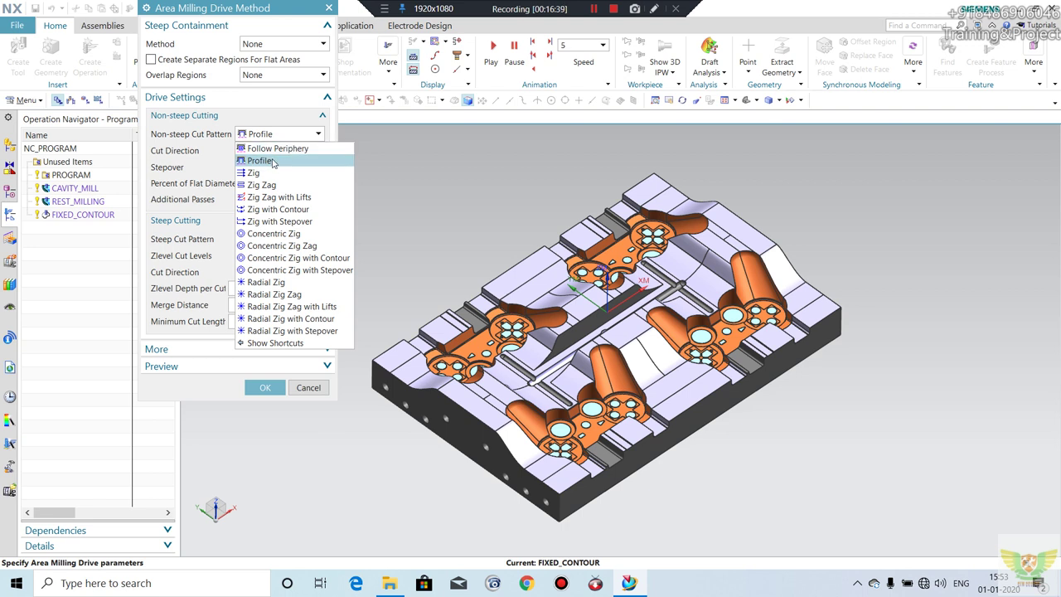
left_click(272, 162)
left_click(265, 387)
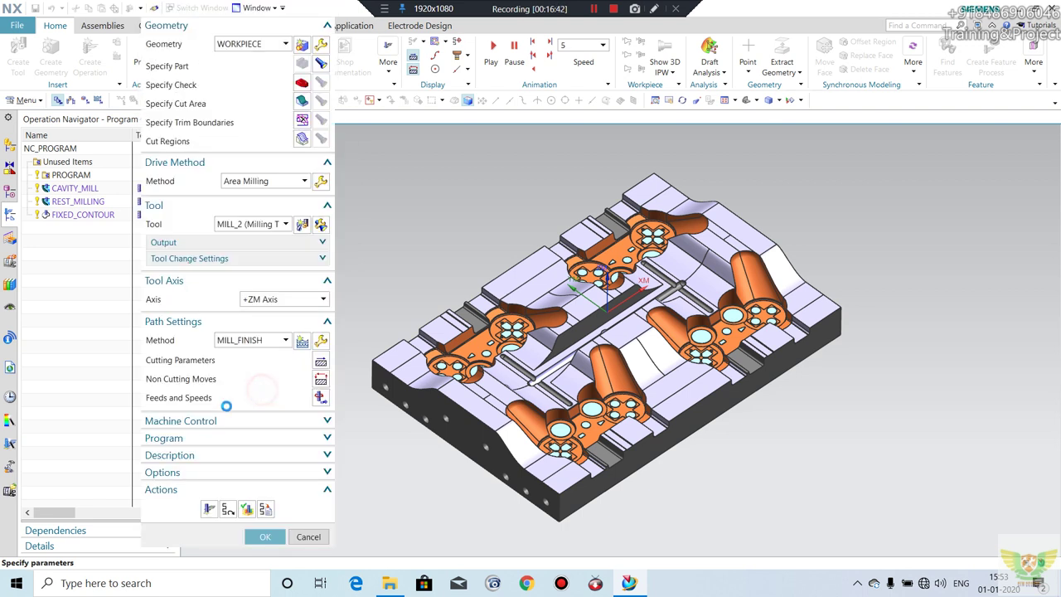
left_click(208, 510)
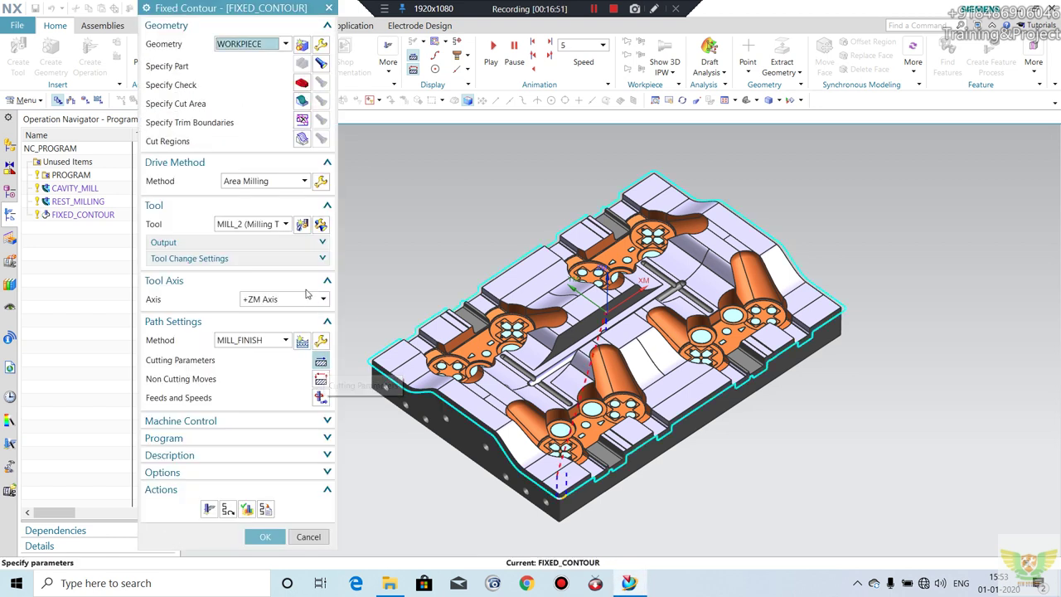
- Change the Area Milling non-steep cut pattern to Follow Periphery and regenerate the toolpath
left_click(321, 181)
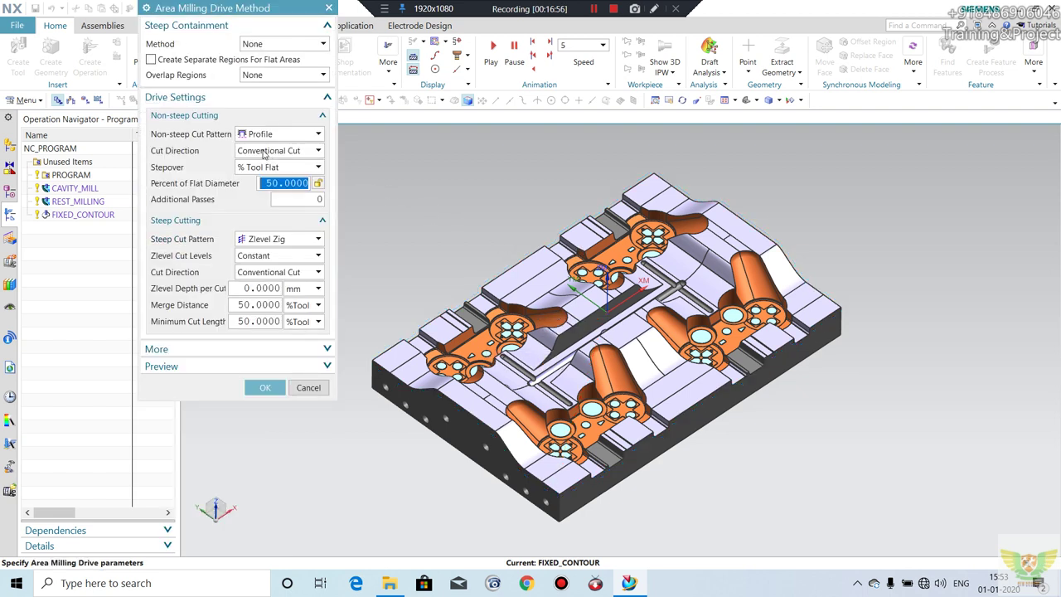
left_click(273, 136)
left_click(271, 150)
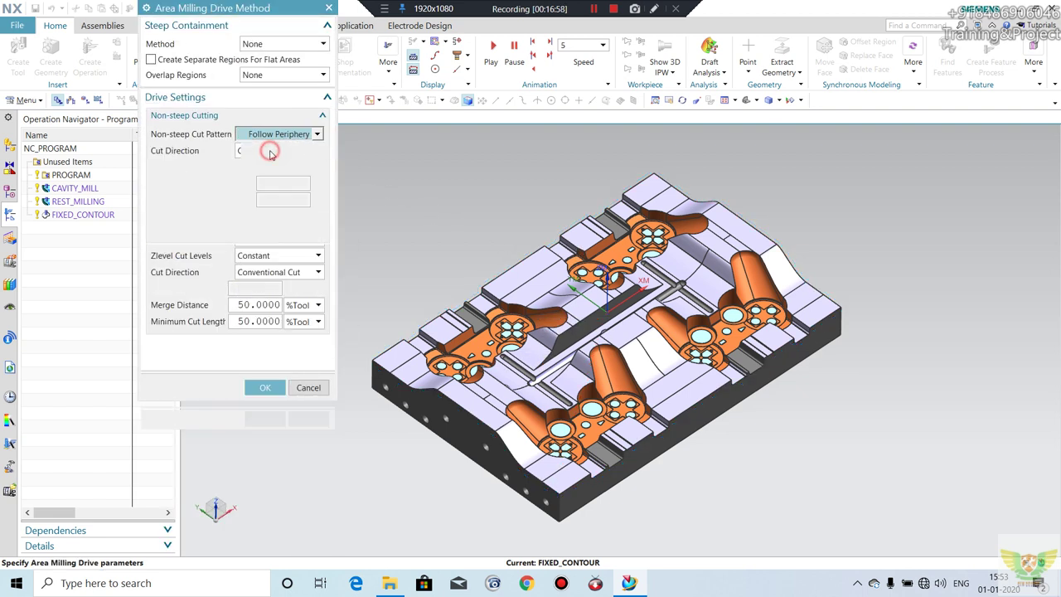
left_click(264, 418)
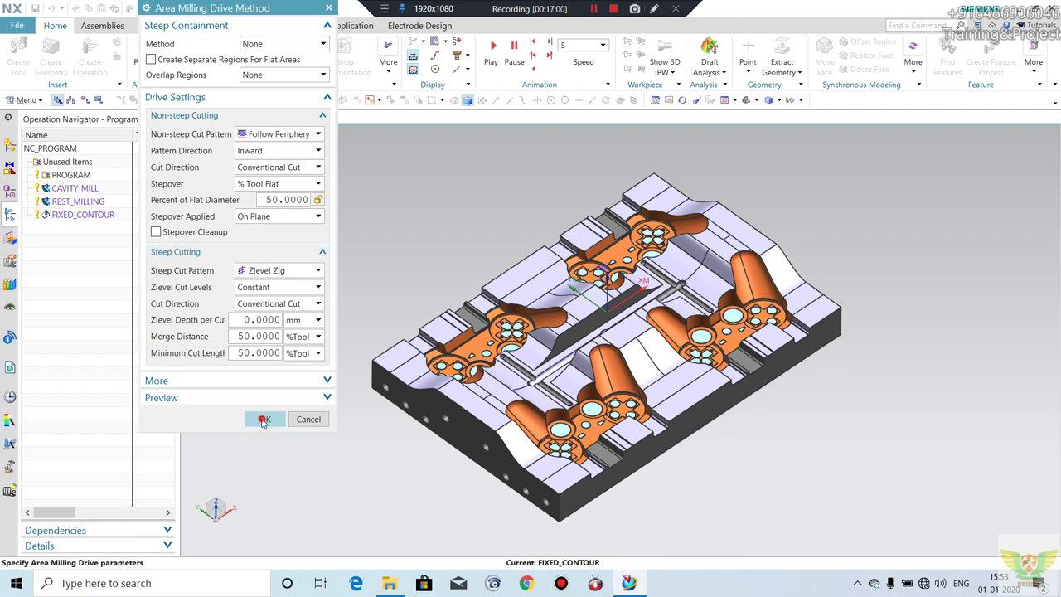
left_click(211, 508)
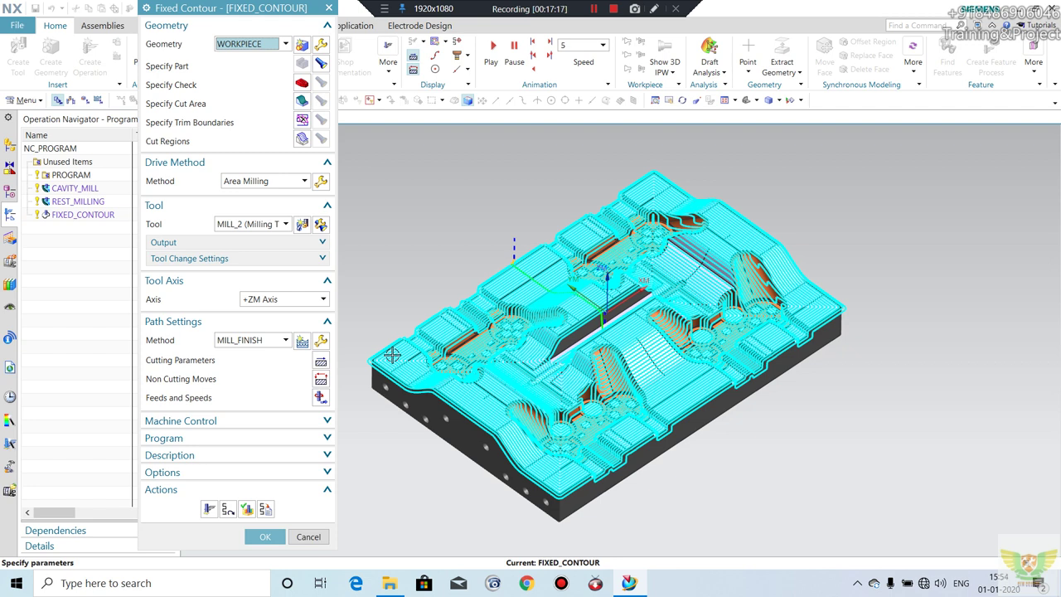
- Accept the cutting parameters and open verification of the 2235-motion FIXED_CONTOUR toolpath
left_click(320, 361)
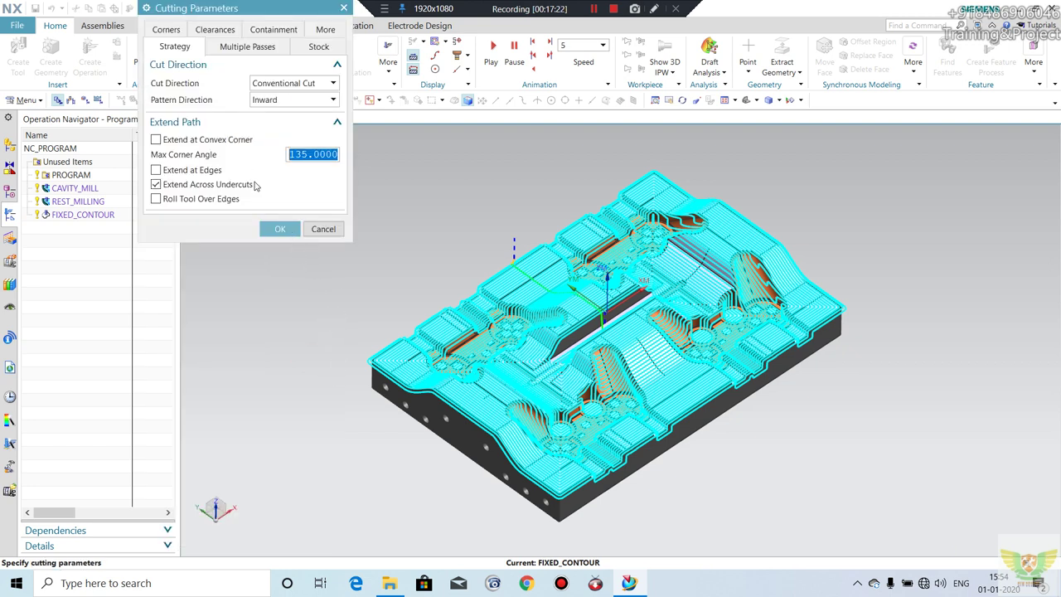
left_click(280, 229)
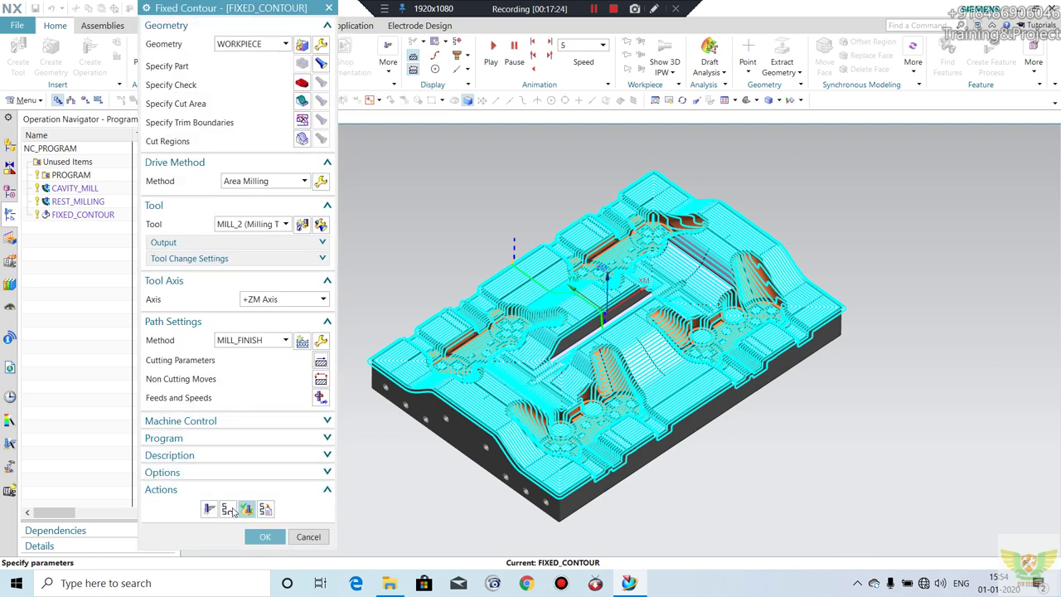
left_click(264, 536)
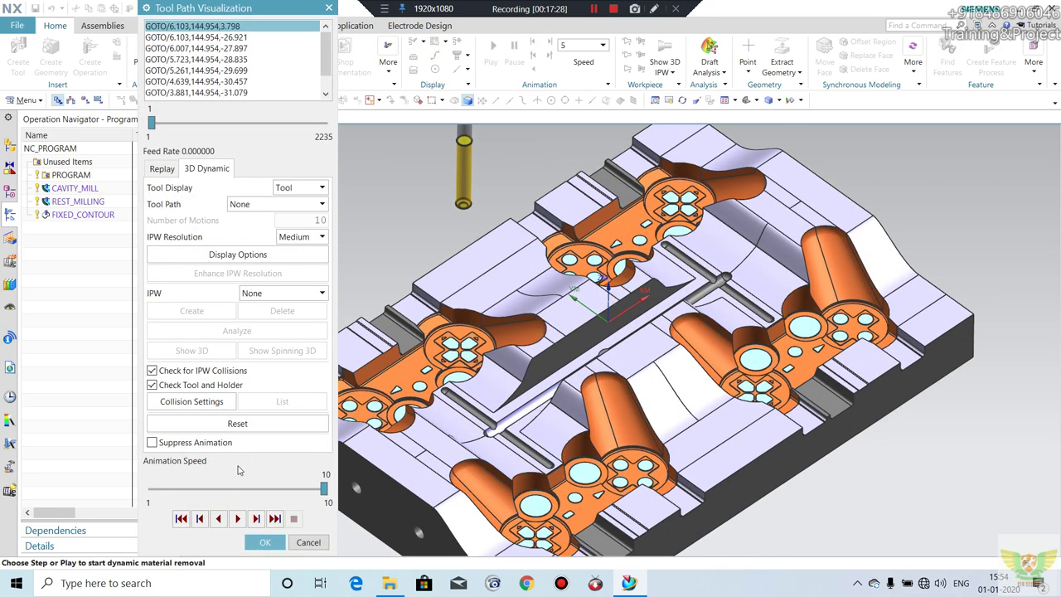
- Play the FIXED_CONTOUR 3D Dynamic simulation, then orbit and zoom to inspect the finished cavity
left_click(238, 518)
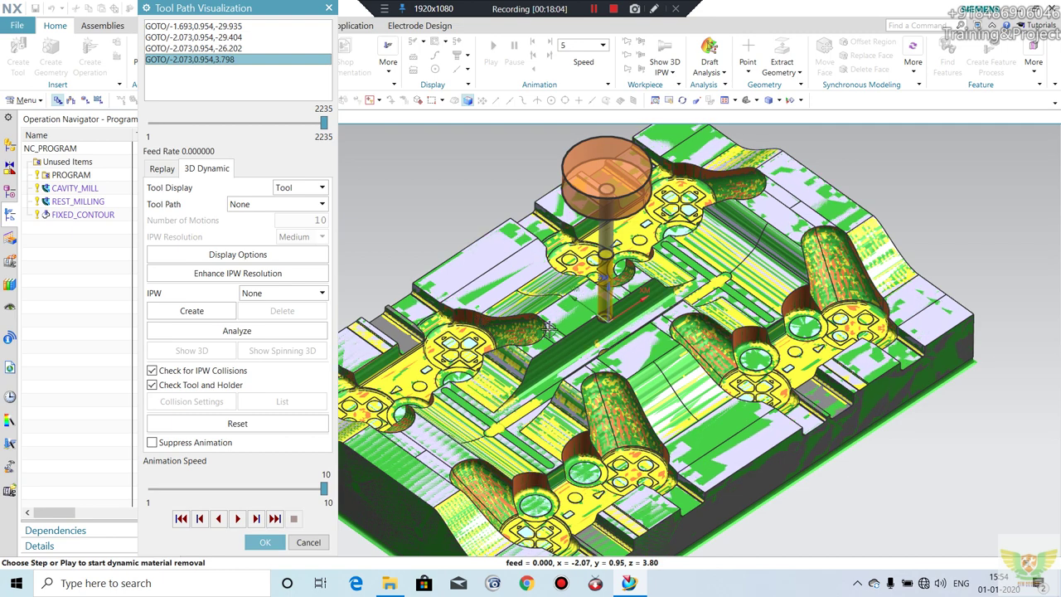
scroll(661, 357, "down", 2)
middle_click_drag(659, 357, 663, 345)
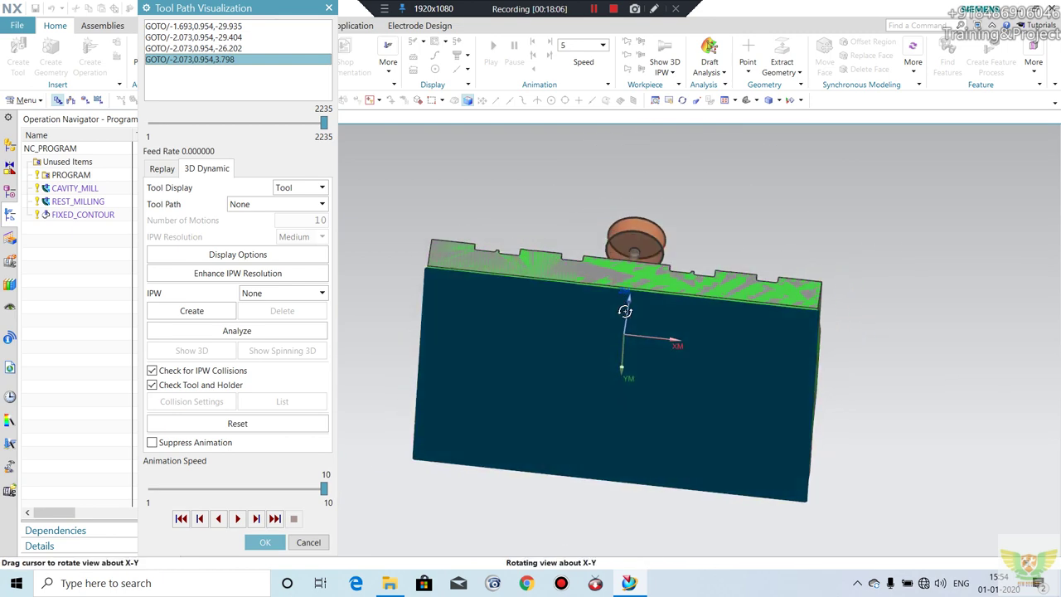
middle_click_drag(664, 346, 657, 385)
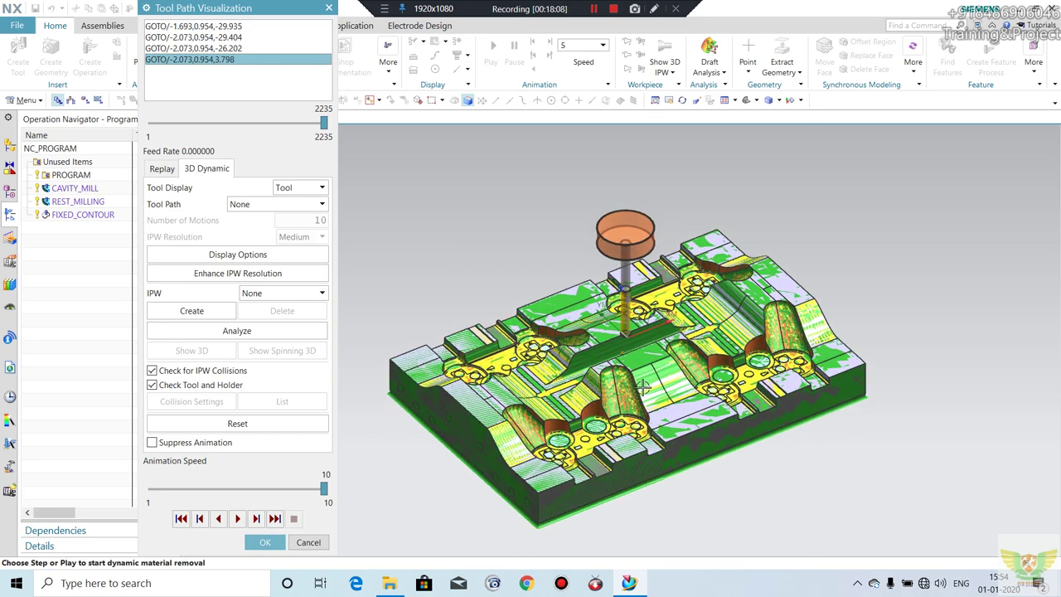
scroll(657, 386, "up", 2)
scroll(659, 317, "up", 2)
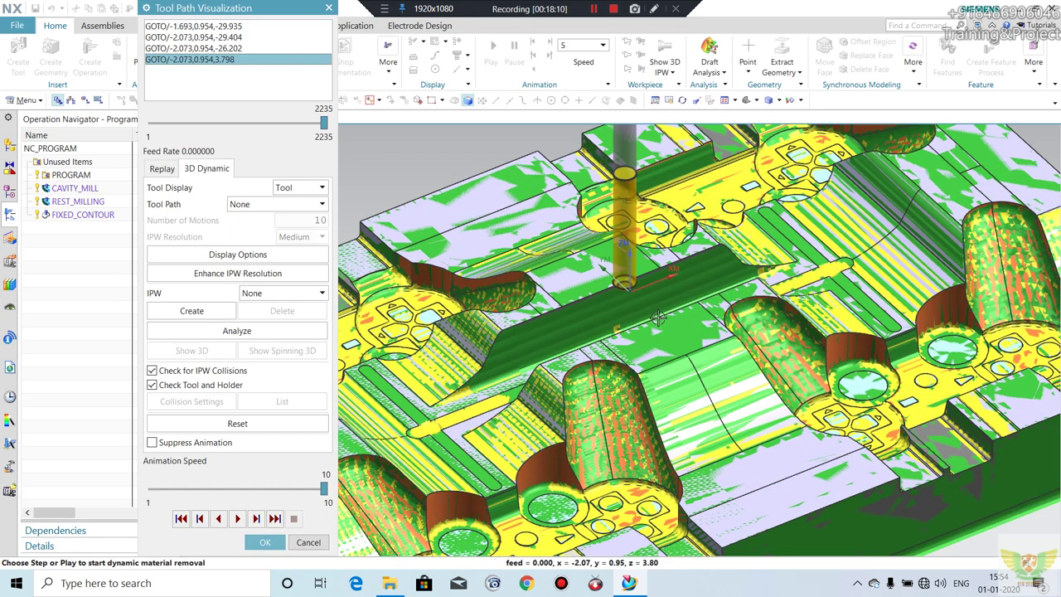
scroll(694, 295, "down", 3)
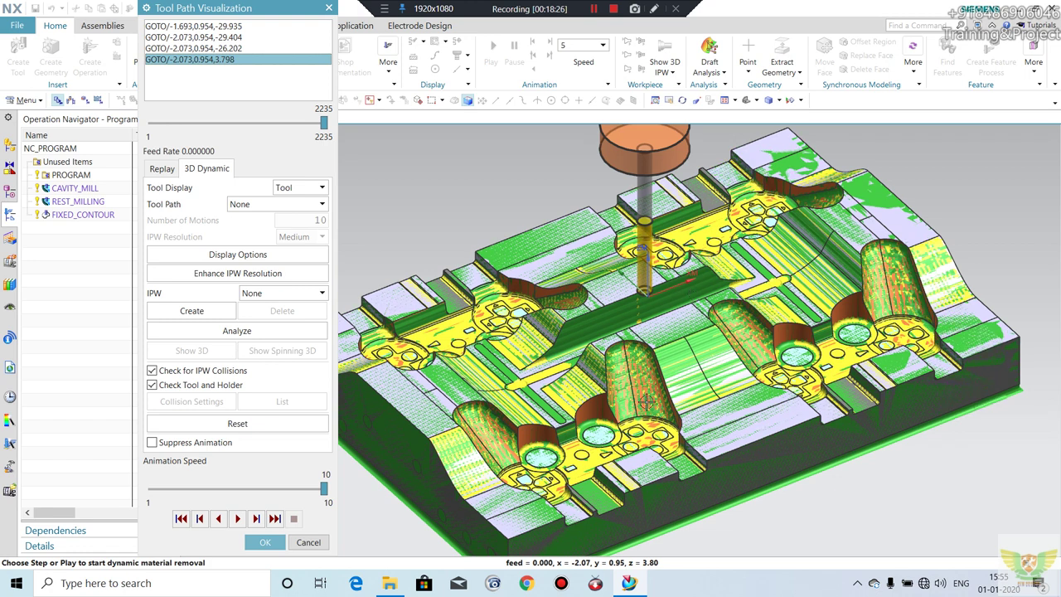
- Close verification, accept the FIXED_CONTOUR operation, and rotate the mould to another isometric angle
left_click(272, 542)
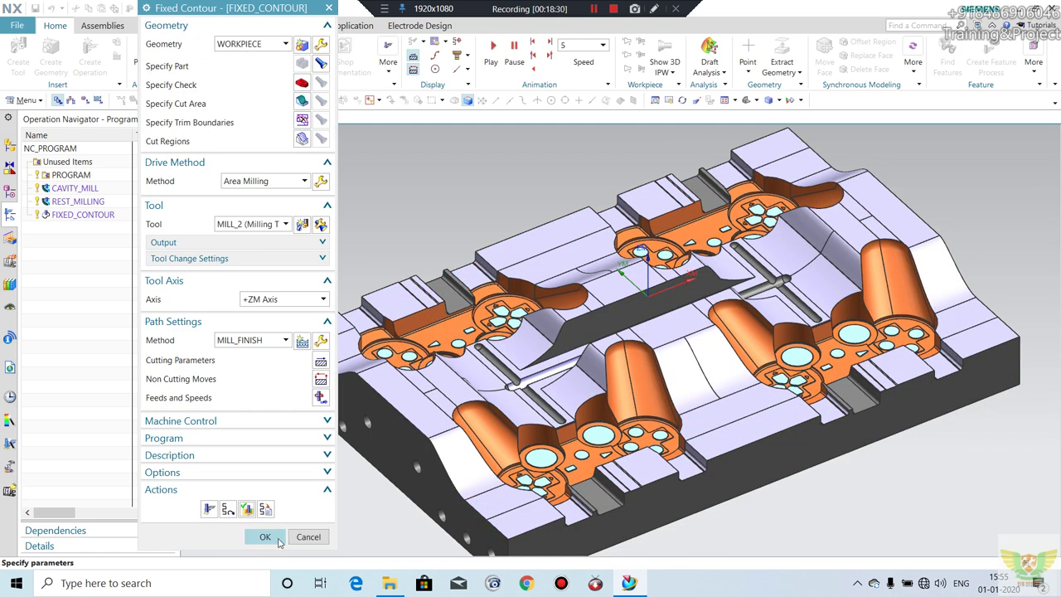
left_click(263, 539)
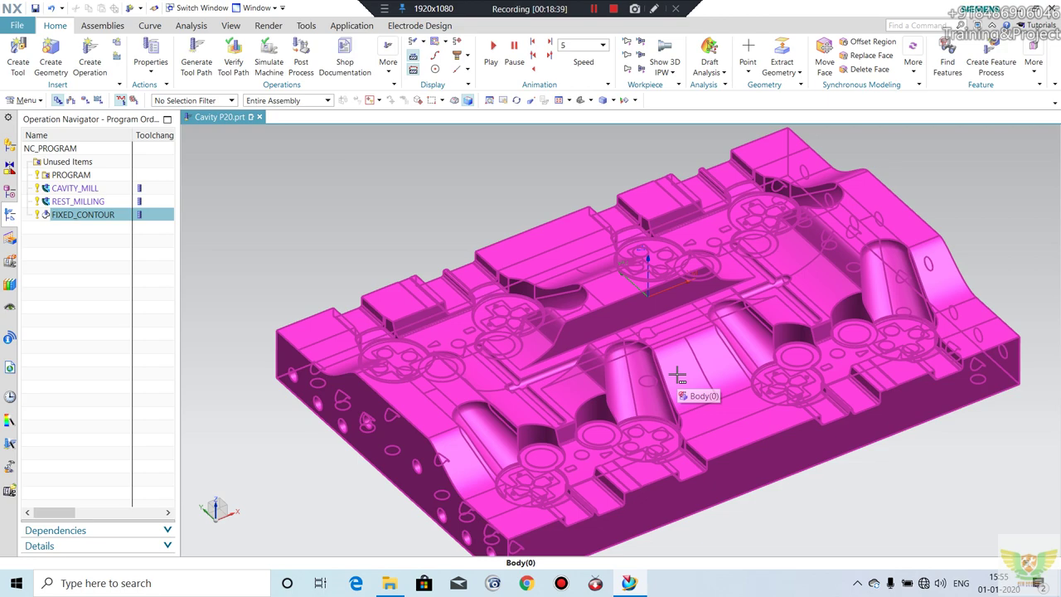
scroll(688, 397, "up", 2)
mouse_move(781, 452)
middle_mouse_down()
mouse_move(775, 423)
mouse_move(766, 442)
mouse_move(735, 373)
middle_mouse_up()
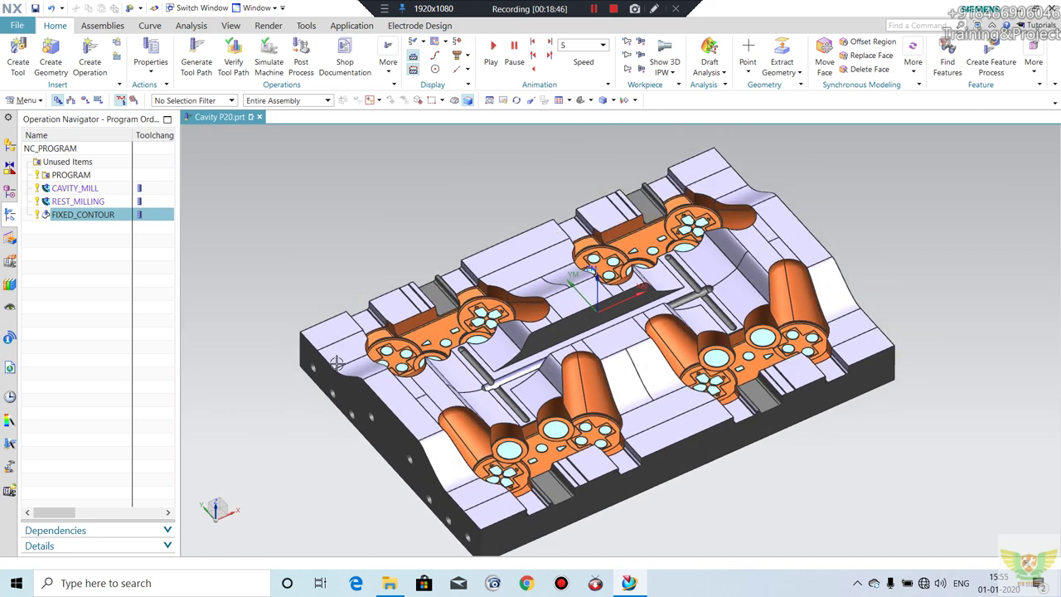
- Create a mill_contour Zlevel Profile operation named ZLEVEL_PROFILE, keeping method MILL_FINISH
left_click(89, 50)
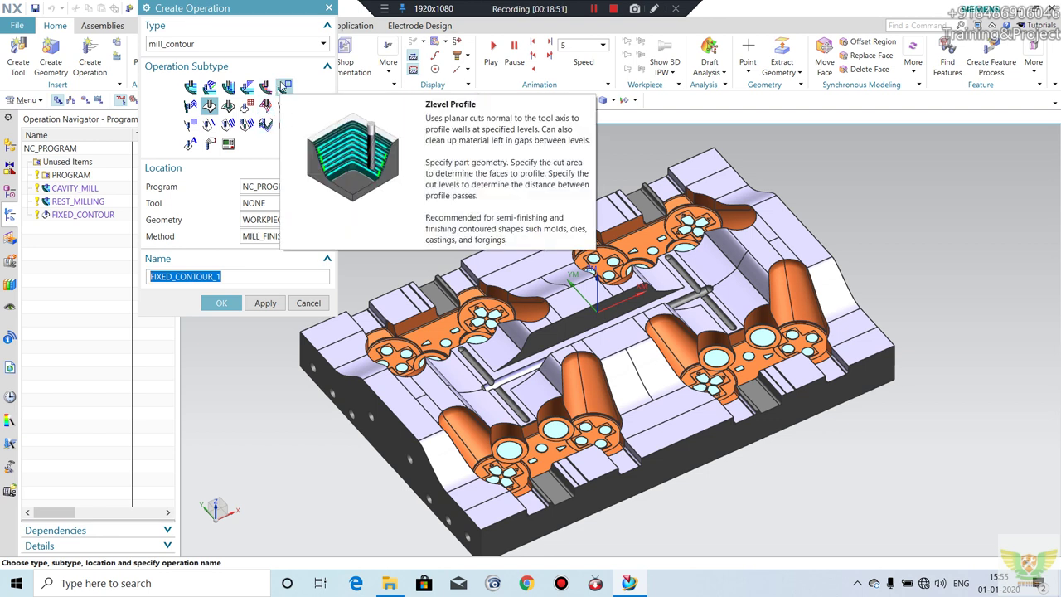
left_click(285, 86)
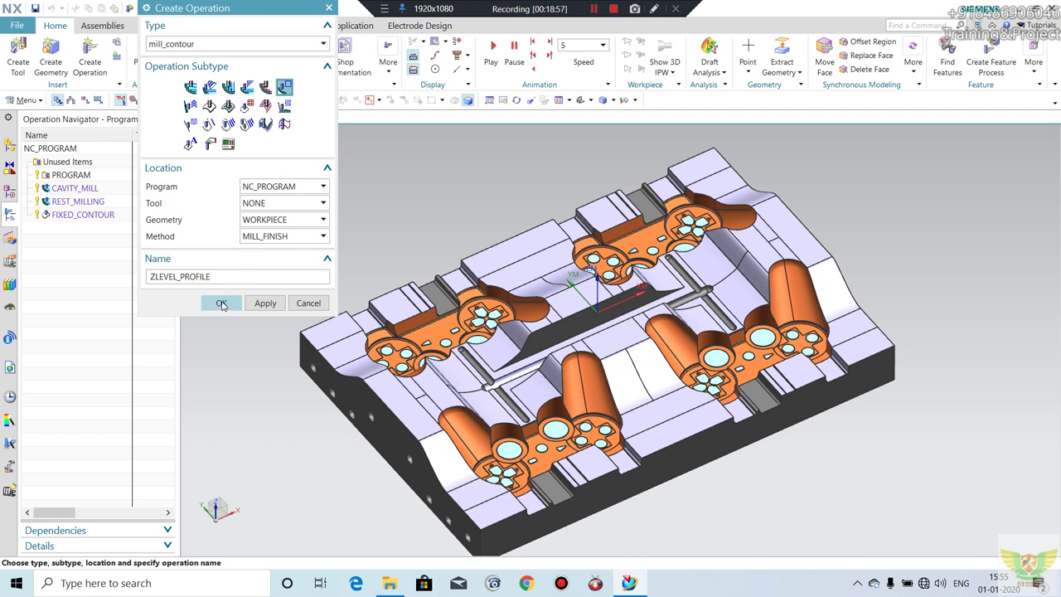
left_click(222, 304)
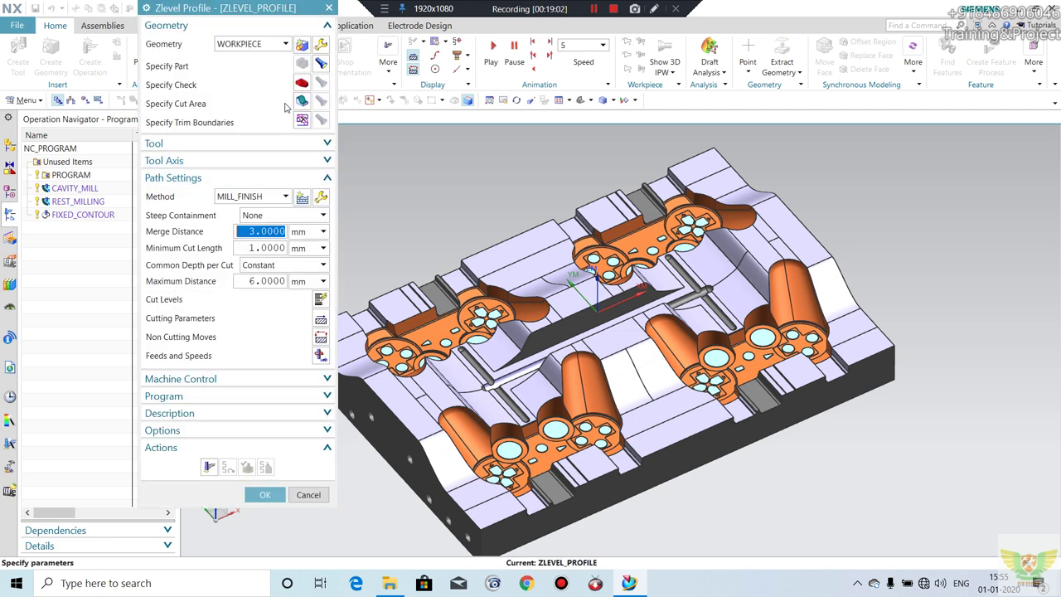
left_click(285, 196)
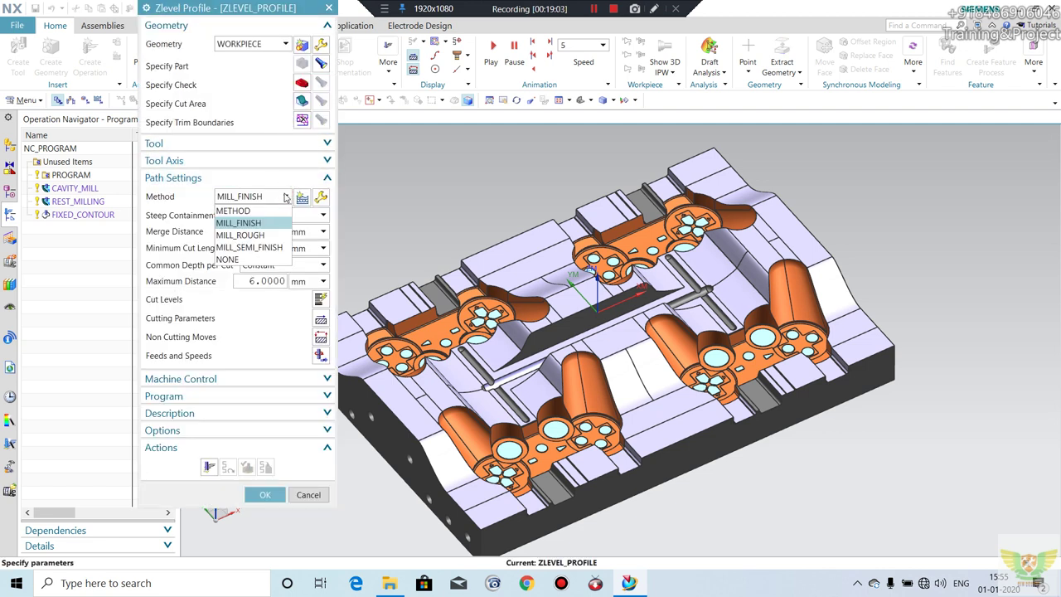
left_click(285, 197)
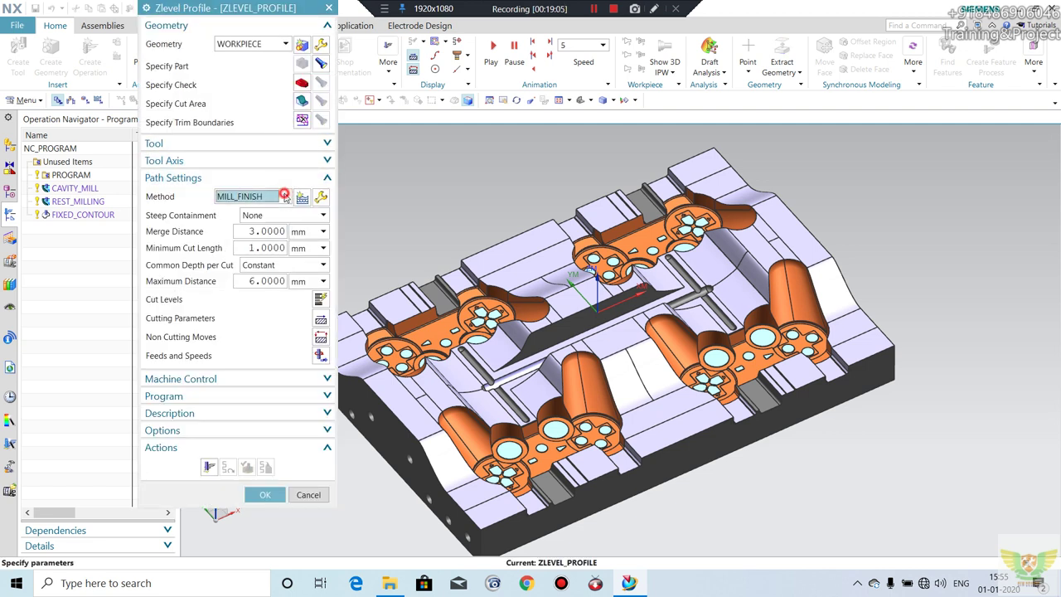
left_click(246, 144)
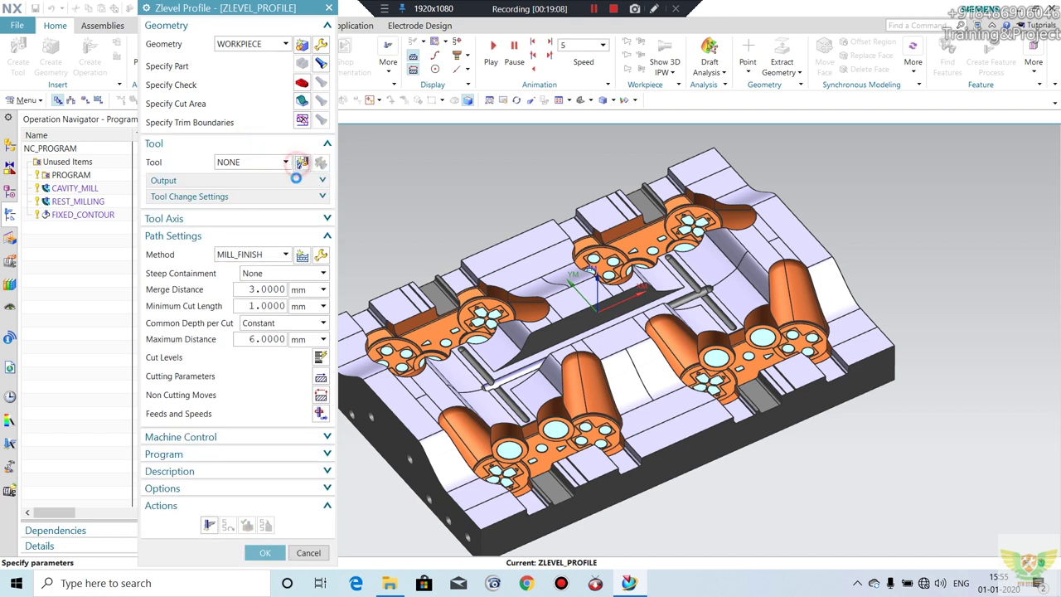
- Create end mill MILL_3 with diameter 6, lower radius 1 and HSS Coated material
left_click(301, 165)
left_click(191, 130)
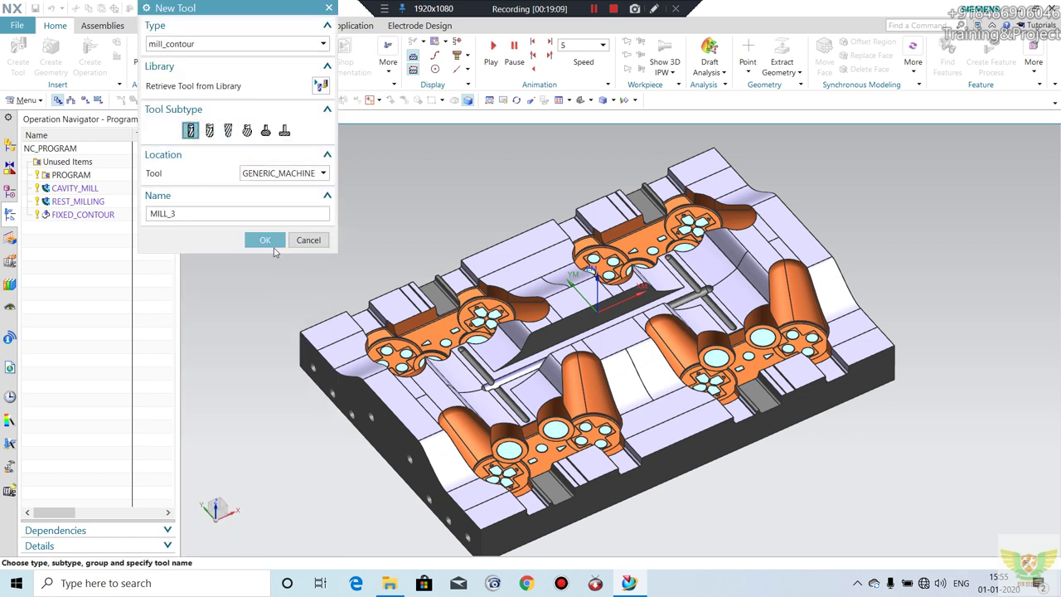
left_click(263, 240)
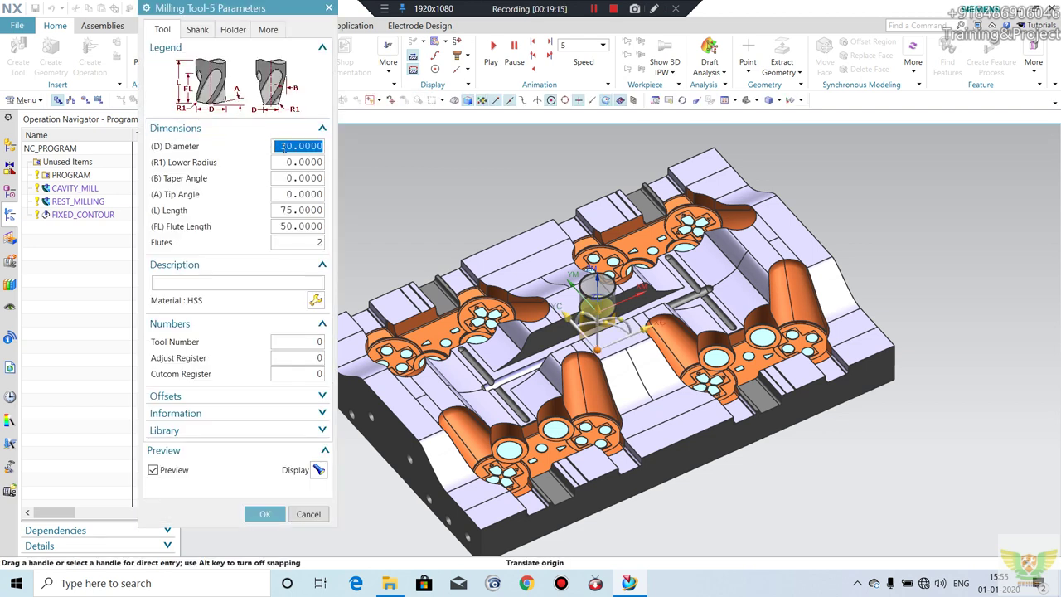
type("6")
double_click(300, 162)
type("1")
double_click(300, 164)
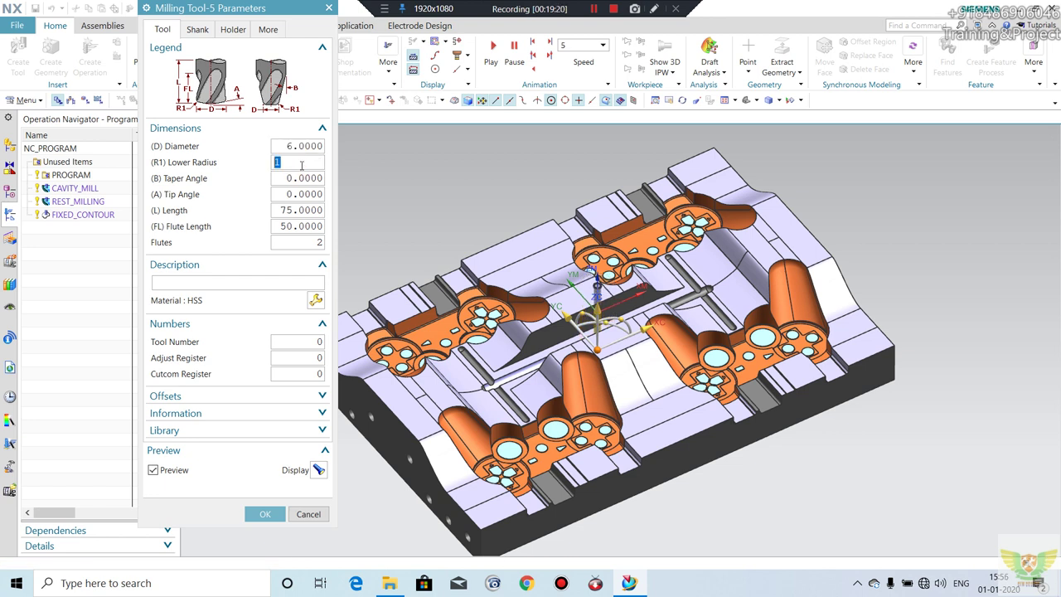
double_click(292, 211)
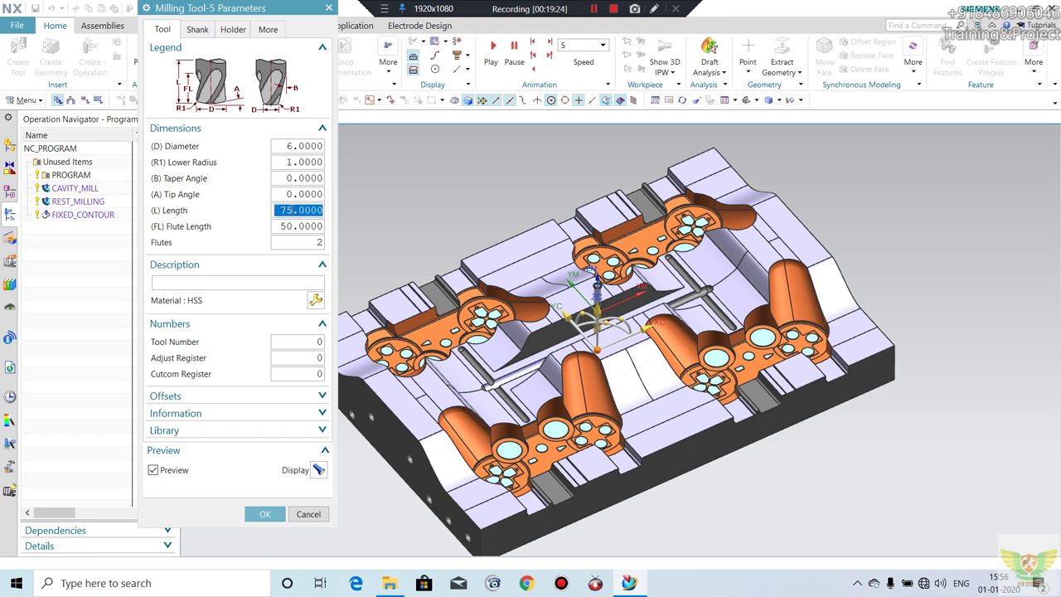
left_click(316, 300)
left_click(253, 149)
left_click(258, 315)
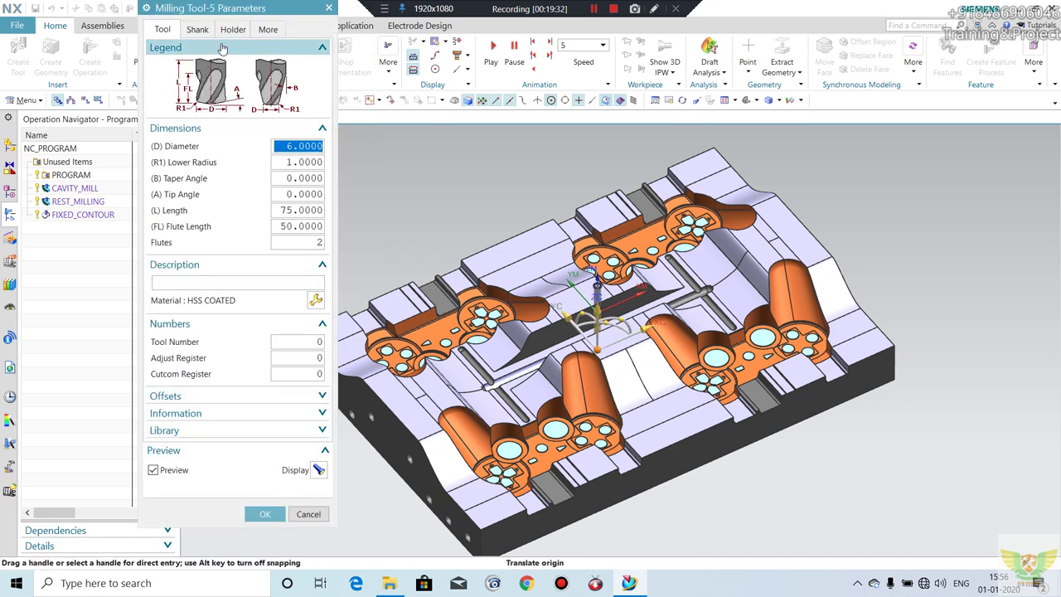
- Give MILL_3 a holder with lower diameter 60, length 10 and upper diameter 60
left_click(233, 29)
left_click(306, 158)
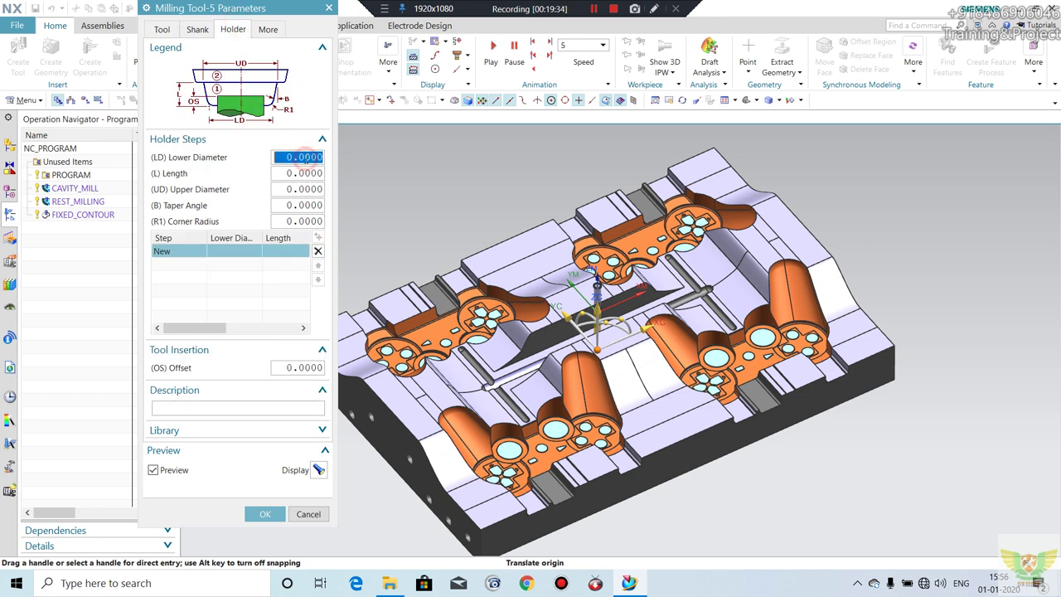
type("60")
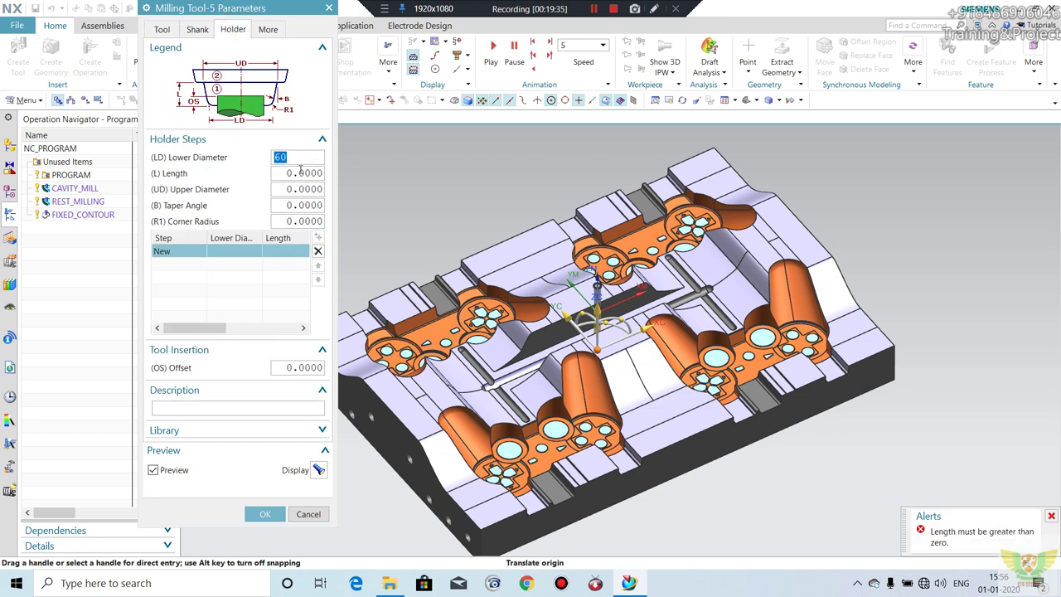
left_click(301, 172)
type("10")
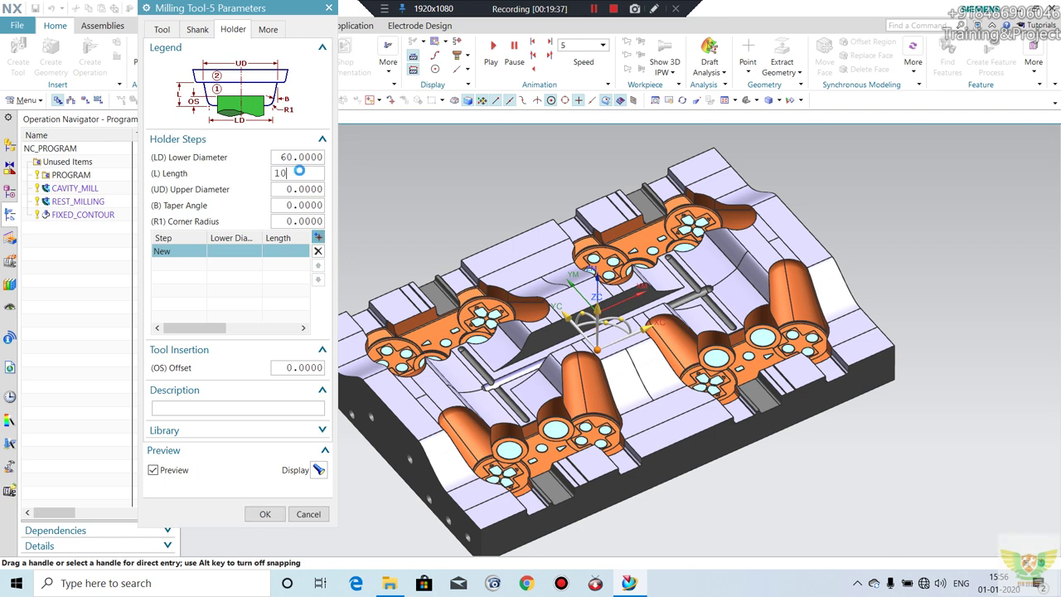
key("Return")
left_click(296, 189)
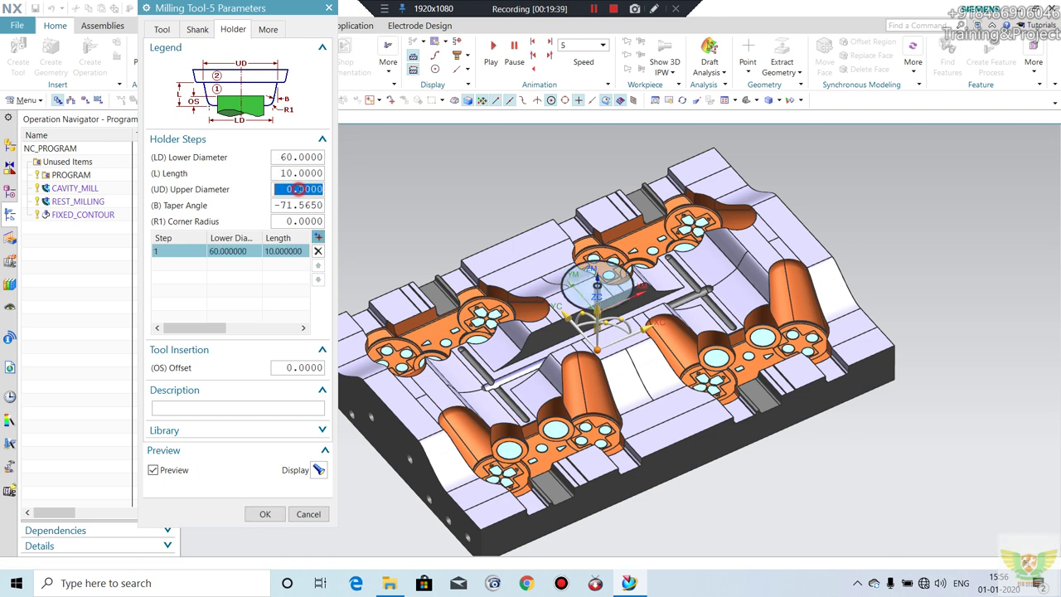
type("60")
key("Return")
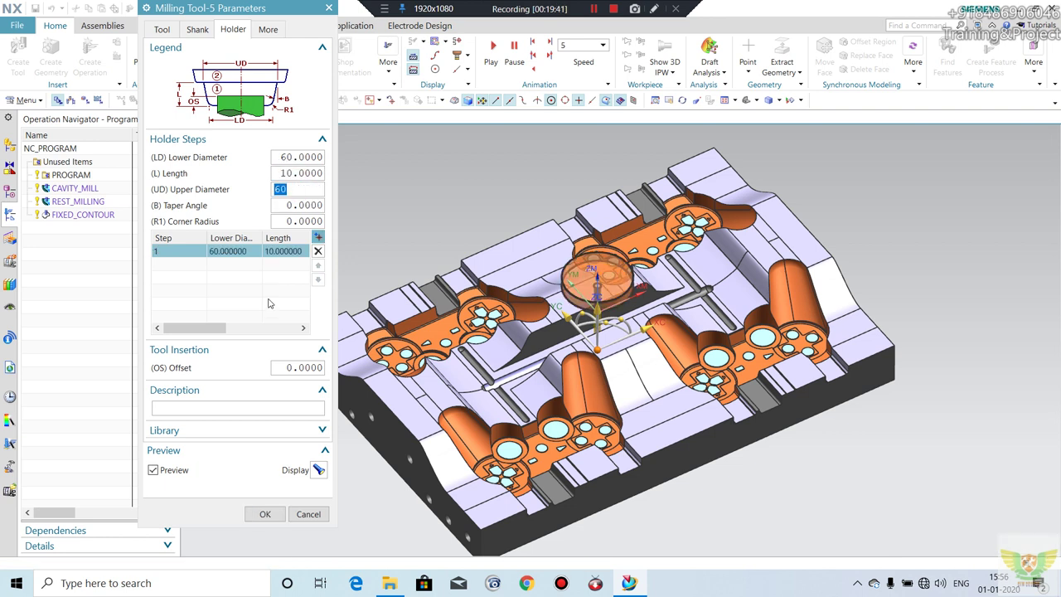
left_click(264, 514)
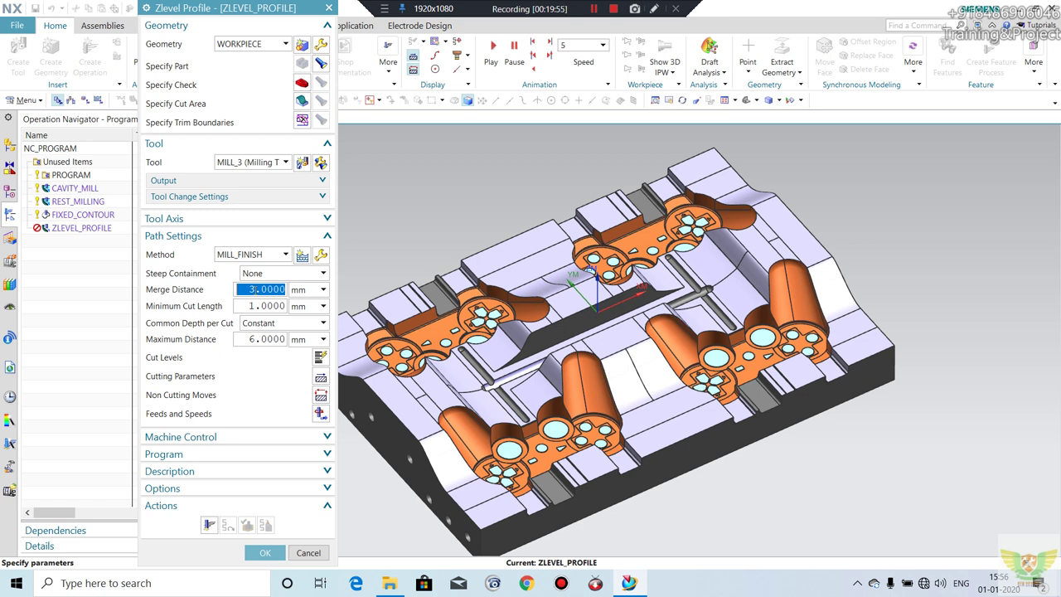
- Set merge distance 1, minimum cut length 0.8 and maximum distance 1 mm
type("1")
left_click(274, 307)
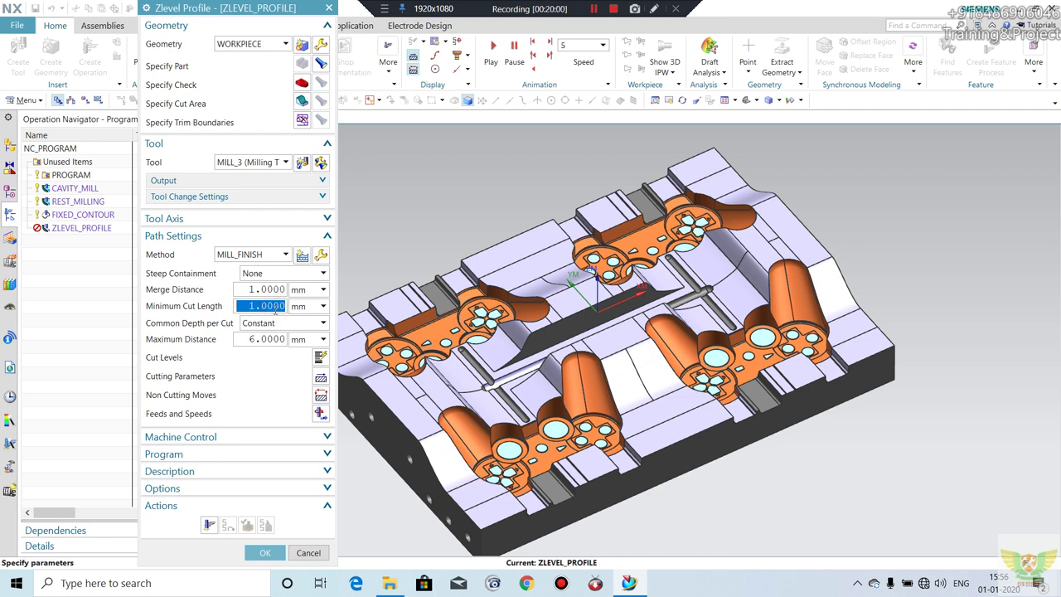
type("0.8")
key("Return")
left_click(271, 340)
type("1")
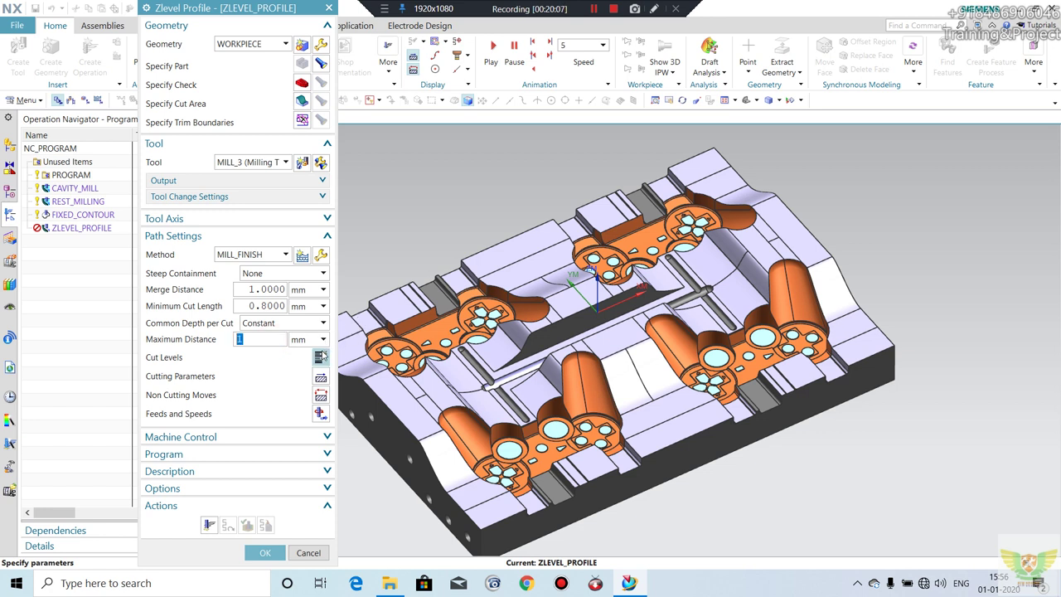
- Review and accept the cut levels, then generate the ZLEVEL_PROFILE toolpath
left_click(319, 357)
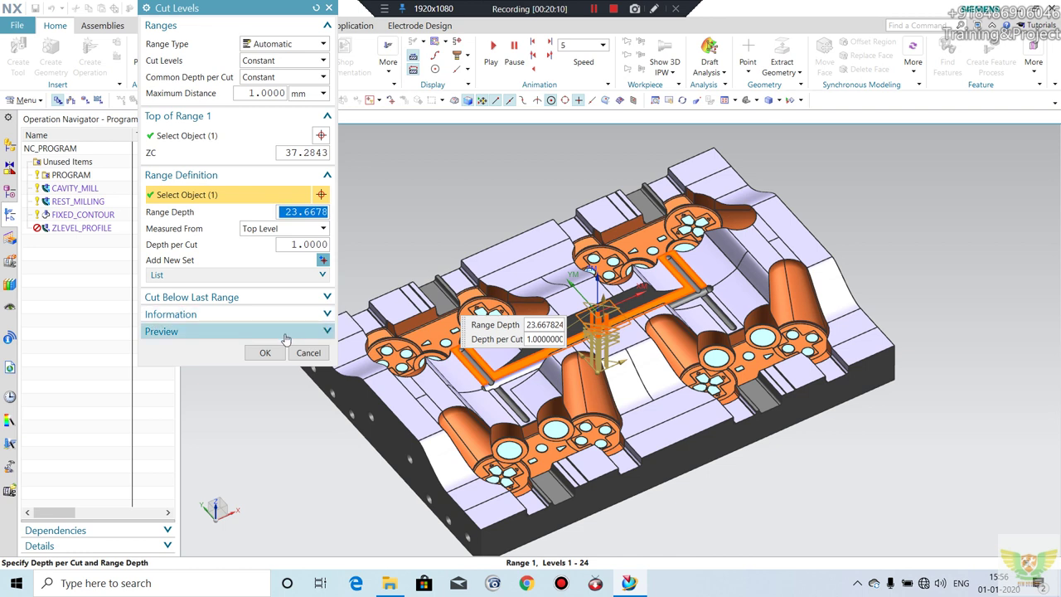
left_click(266, 353)
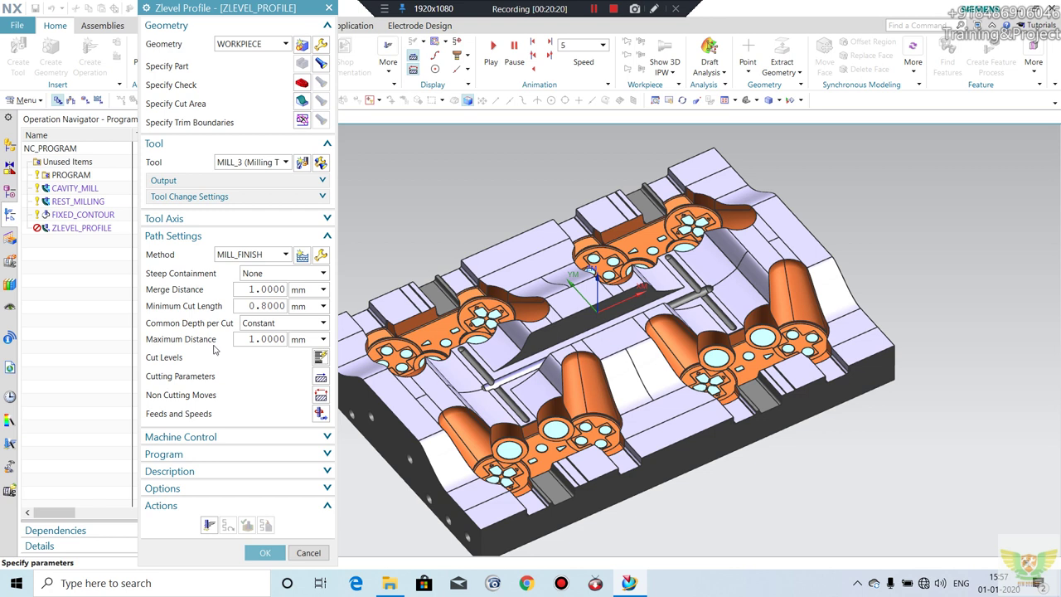
left_click(210, 525)
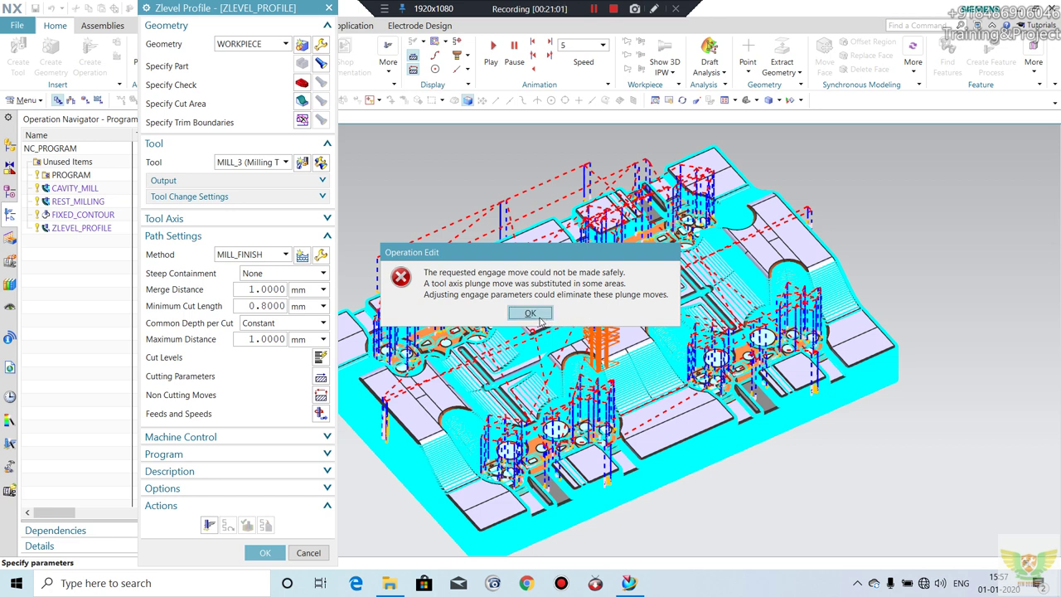
- Dismiss the plunge-move warning and open 3D Dynamic verification of the 1853-motion ZLEVEL_PROFILE toolpath
left_click(531, 314)
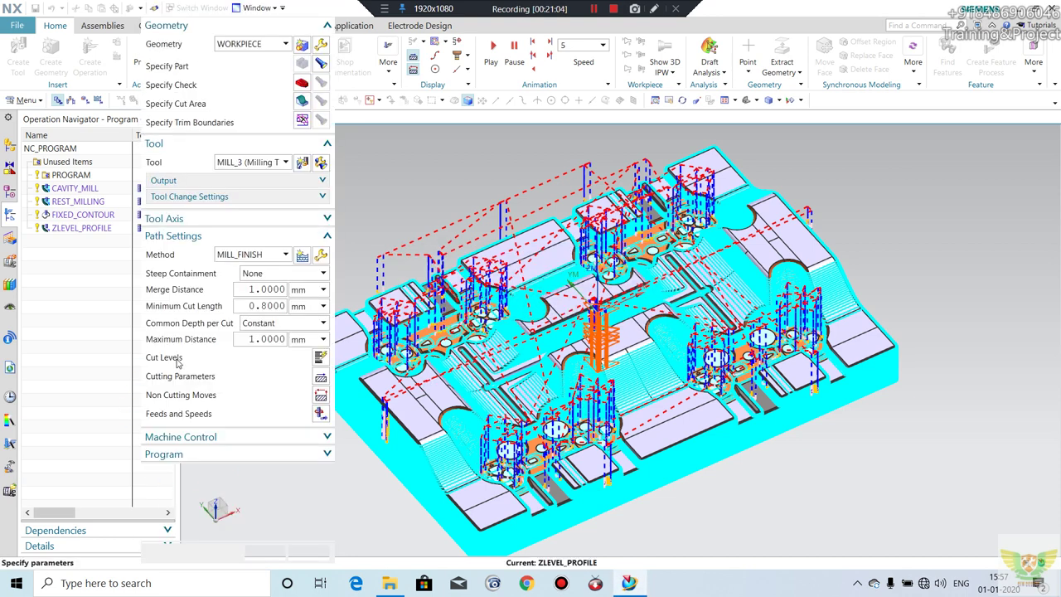
left_click(247, 525)
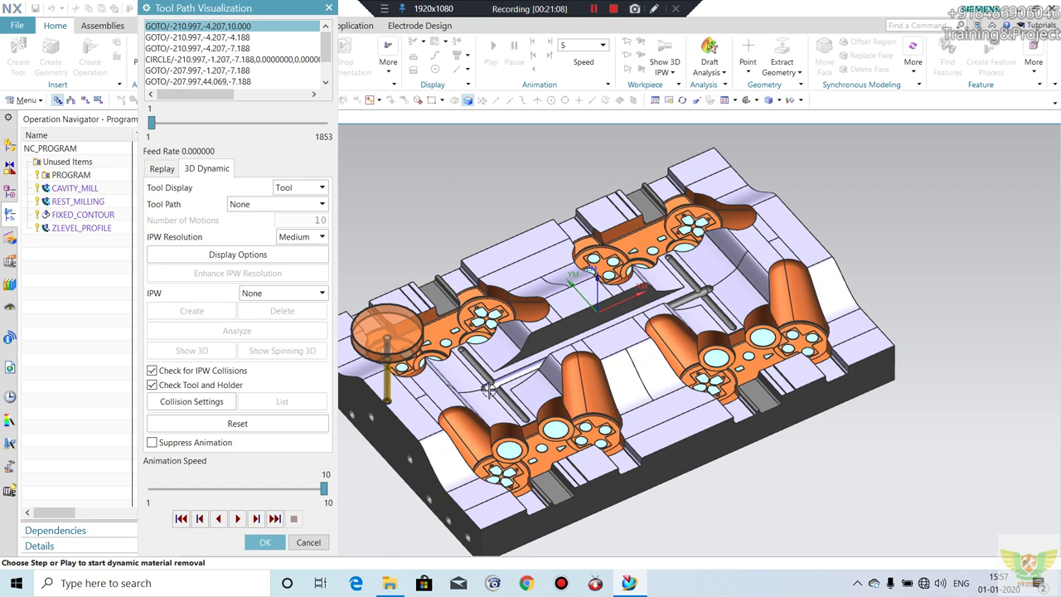
- Play the ZLEVEL_PROFILE simulation, inspect the result from several angles, and close verification
left_click(237, 519)
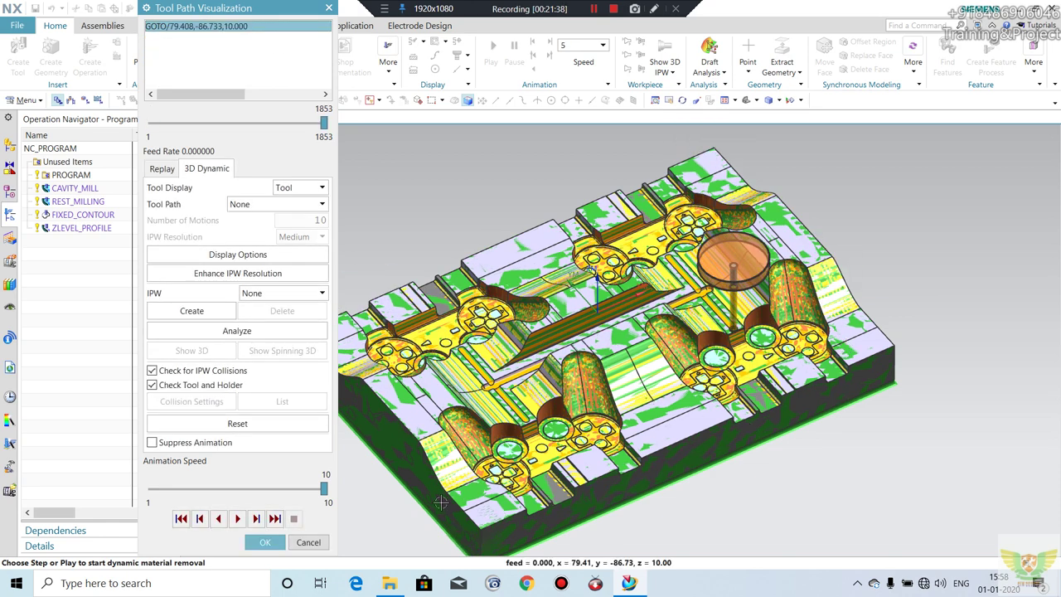
mouse_move(685, 338)
middle_mouse_down()
mouse_move(689, 379)
mouse_move(783, 386)
middle_mouse_up()
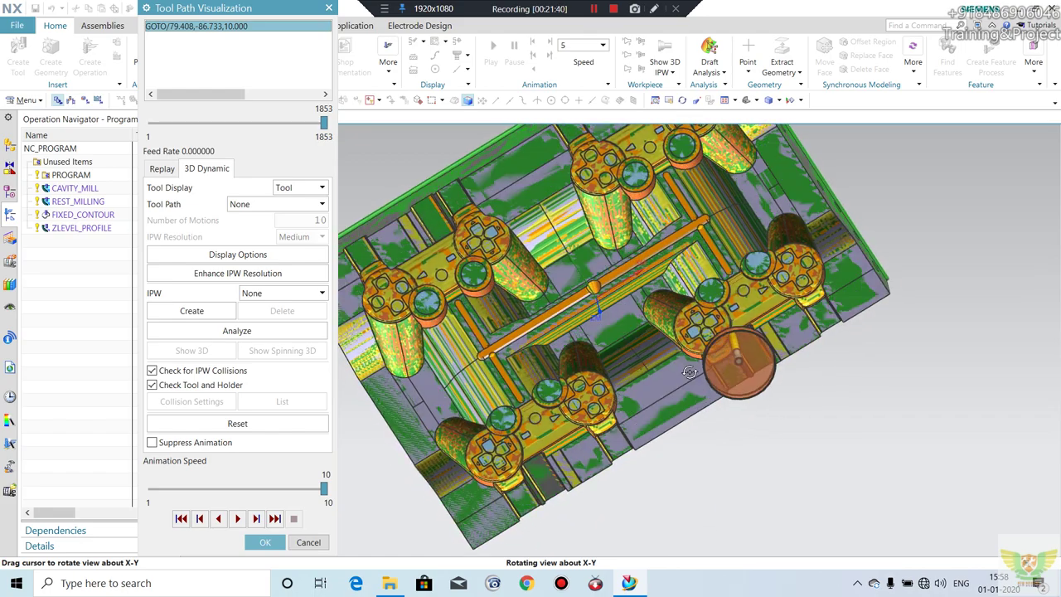
scroll(783, 386, "up", 5)
scroll(784, 387, "up", 2)
mouse_move(783, 387)
middle_mouse_down()
mouse_move(760, 366)
mouse_move(764, 411)
mouse_move(738, 508)
mouse_move(599, 308)
middle_mouse_up()
scroll(761, 366, "down", 3)
scroll(761, 366, "down", 3)
scroll(738, 509, "up", 3)
scroll(738, 509, "up", 3)
scroll(599, 307, "up", 3)
scroll(539, 240, "up", 2)
mouse_move(540, 239)
middle_mouse_down()
mouse_move(619, 218)
mouse_move(582, 234)
mouse_move(681, 265)
mouse_move(711, 293)
mouse_move(813, 295)
middle_mouse_up()
scroll(582, 234, "down", 2)
scroll(582, 234, "down", 4)
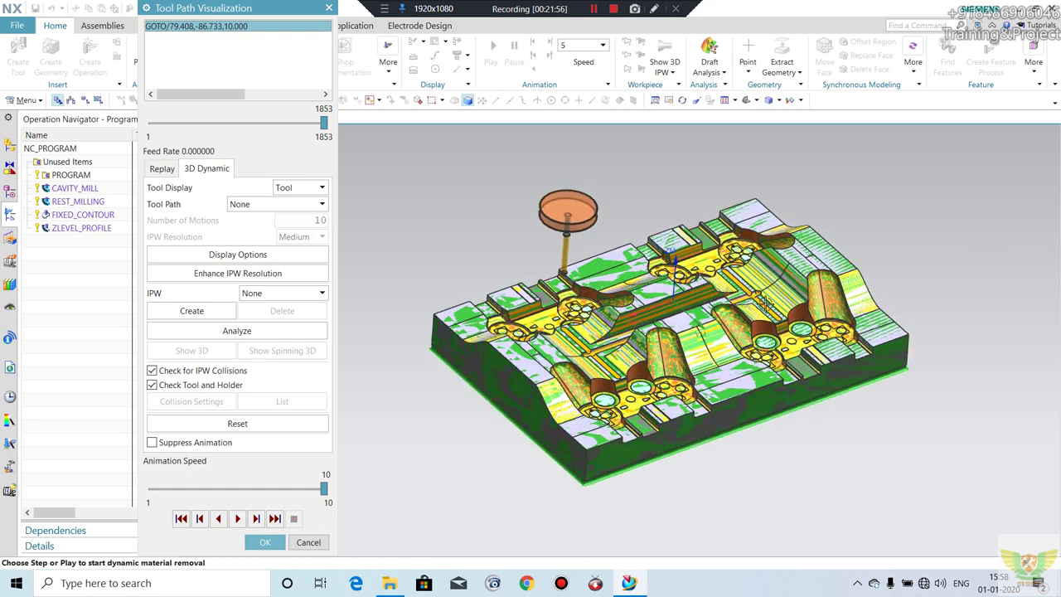
scroll(813, 296, "up", 3)
left_click(265, 543)
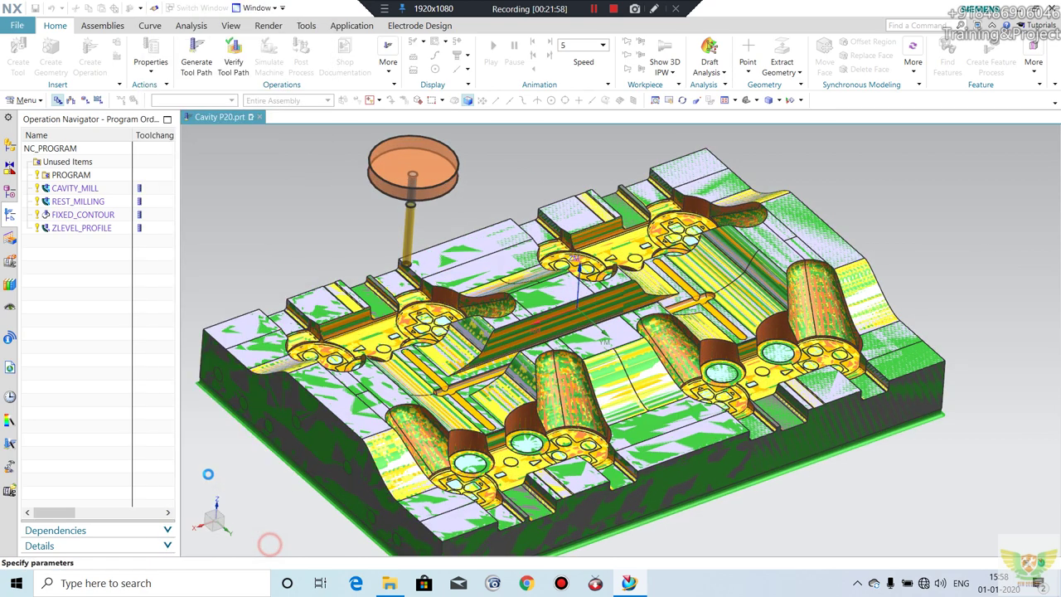
- Close the ZLEVEL_PROFILE operation and turn the mould to a new isometric angle
left_click(266, 553)
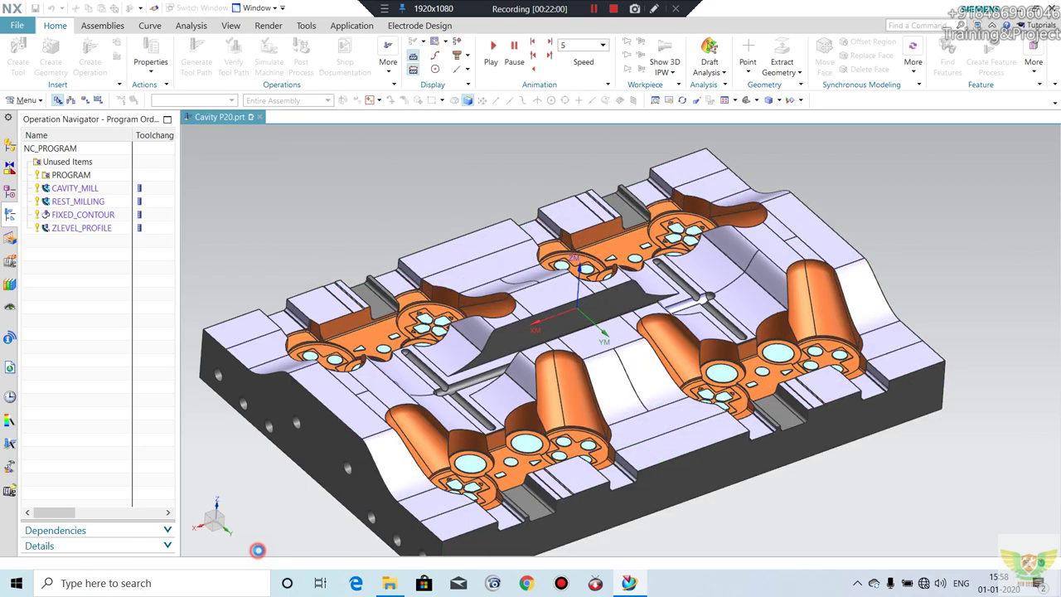
mouse_move(629, 358)
middle_mouse_down()
mouse_move(732, 410)
mouse_move(801, 357)
middle_mouse_up()
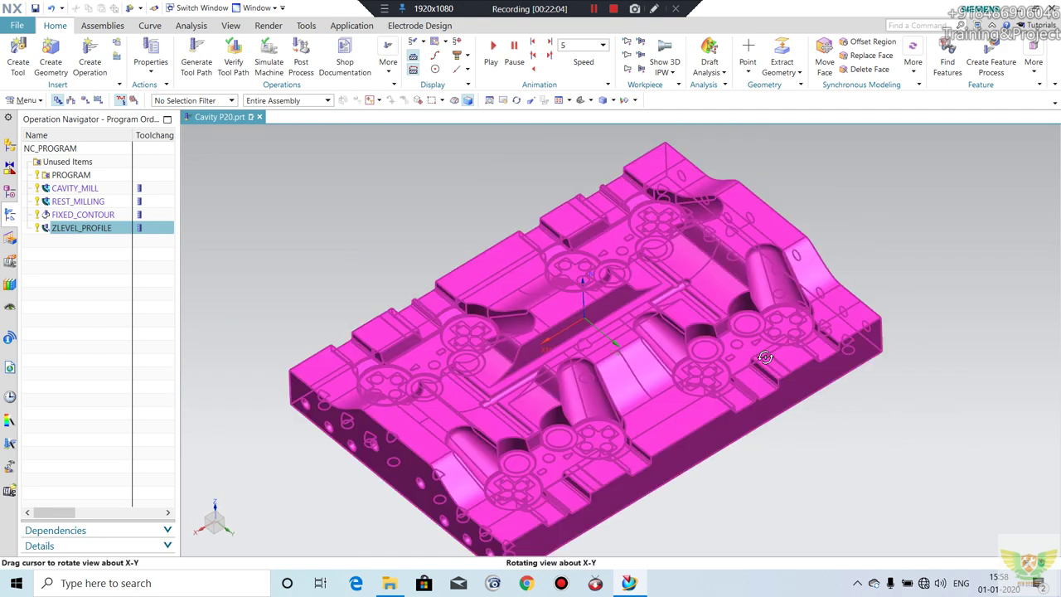
scroll(801, 357, "down", 2)
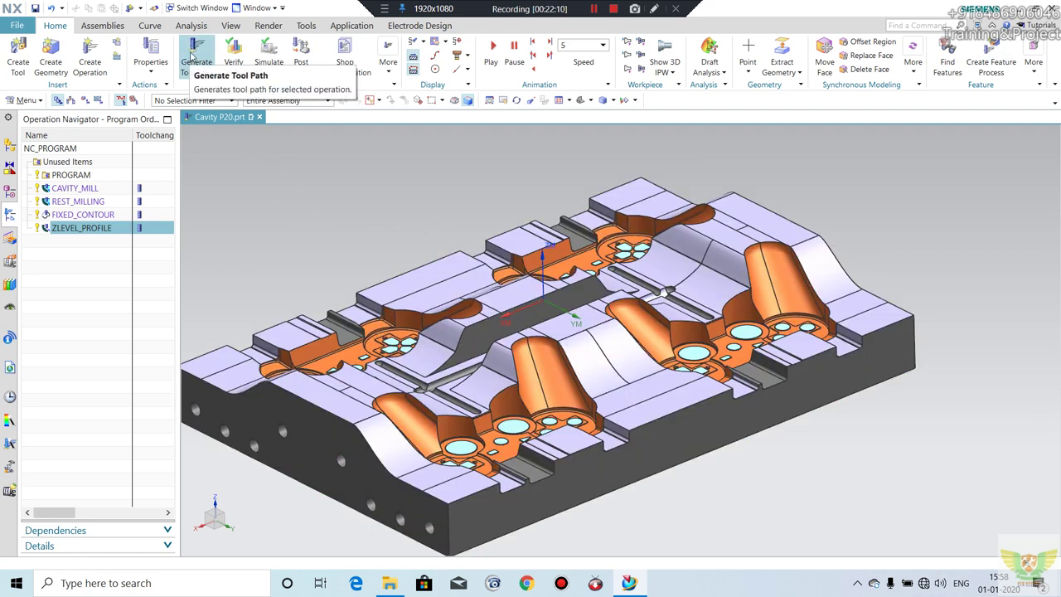
- Replay CAVITY_MILL through ZLEVEL_PROFILE together, then pause and stop the replay
left_click(69, 189, "ctrl")
left_click(86, 214, "shift")
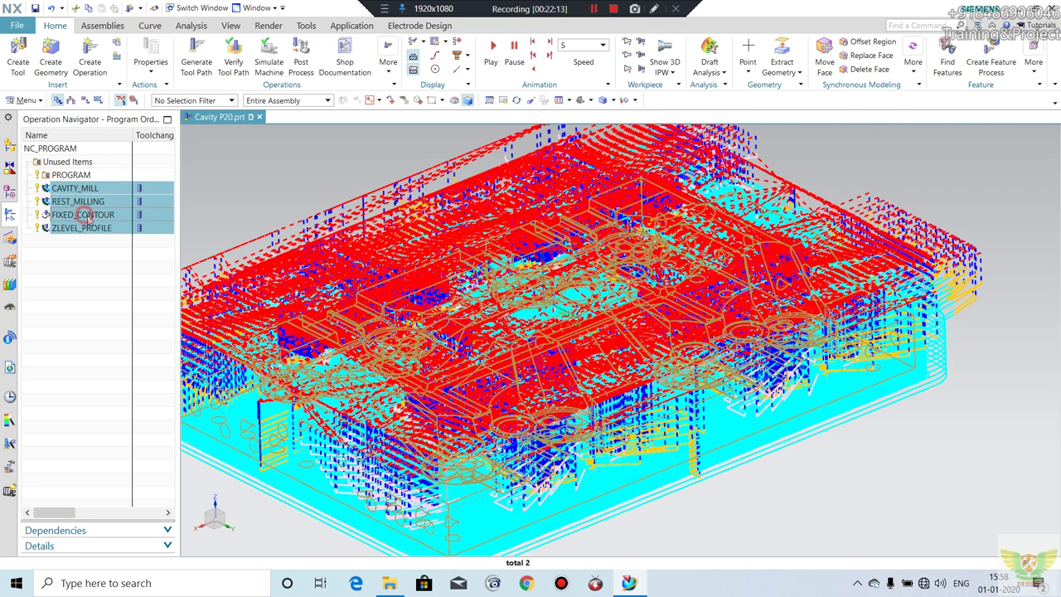
left_click(492, 47)
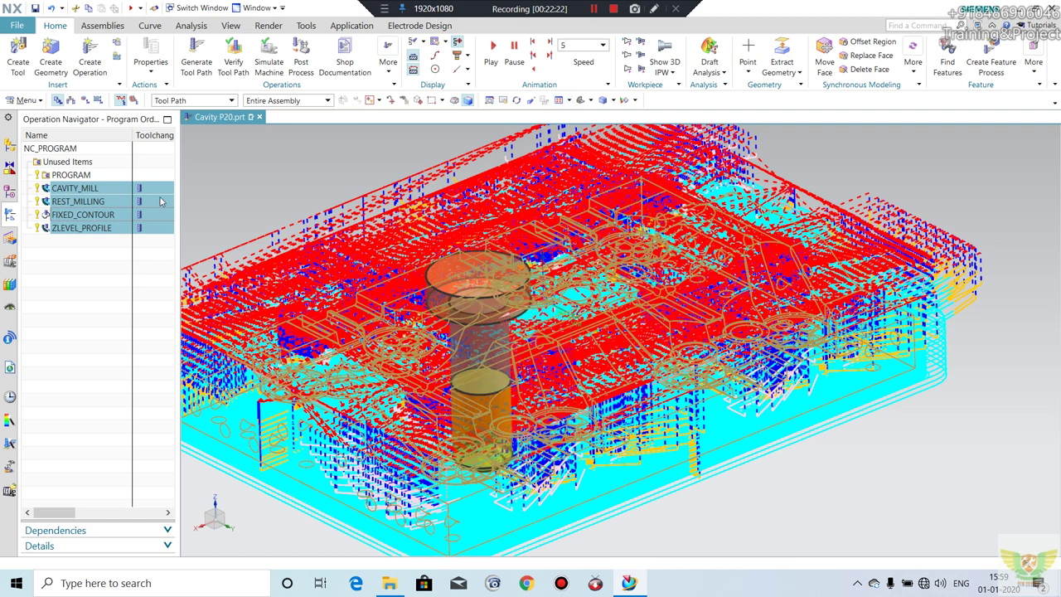
left_click(514, 48)
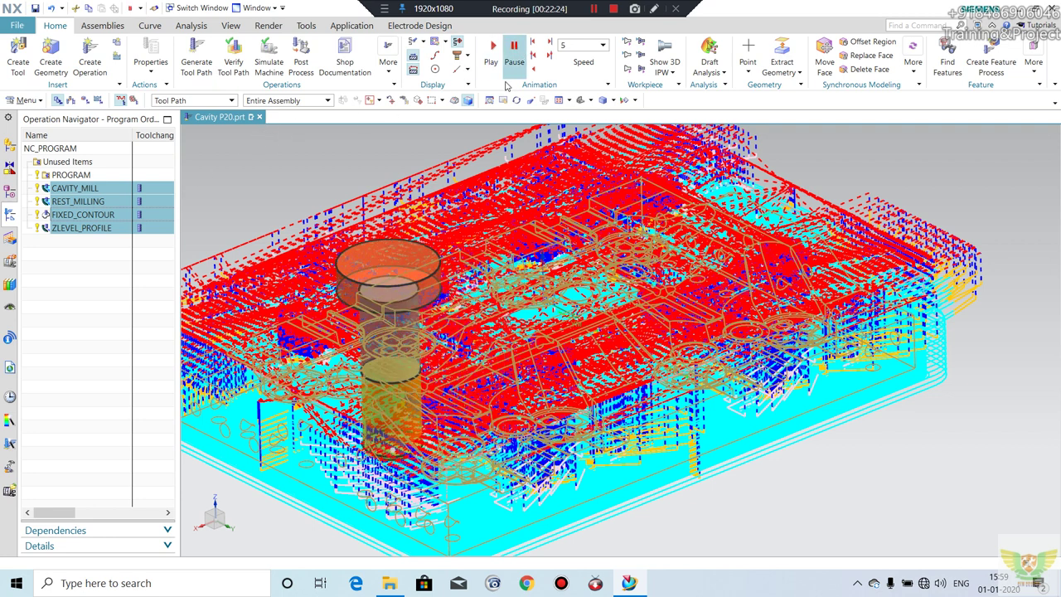
left_click(594, 9)
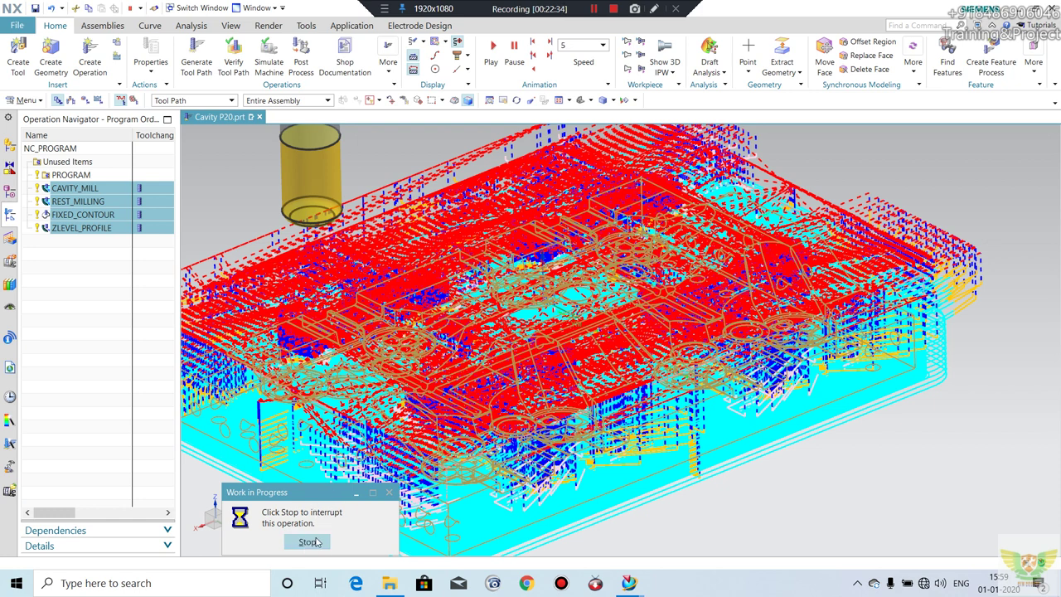
left_click(314, 542)
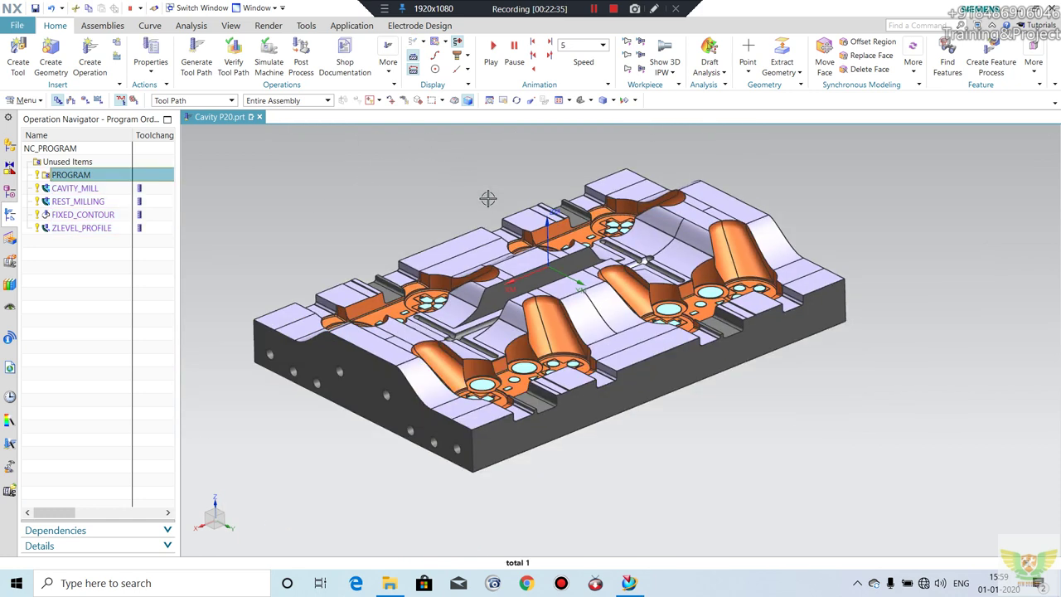
scroll(488, 199, "up", 1)
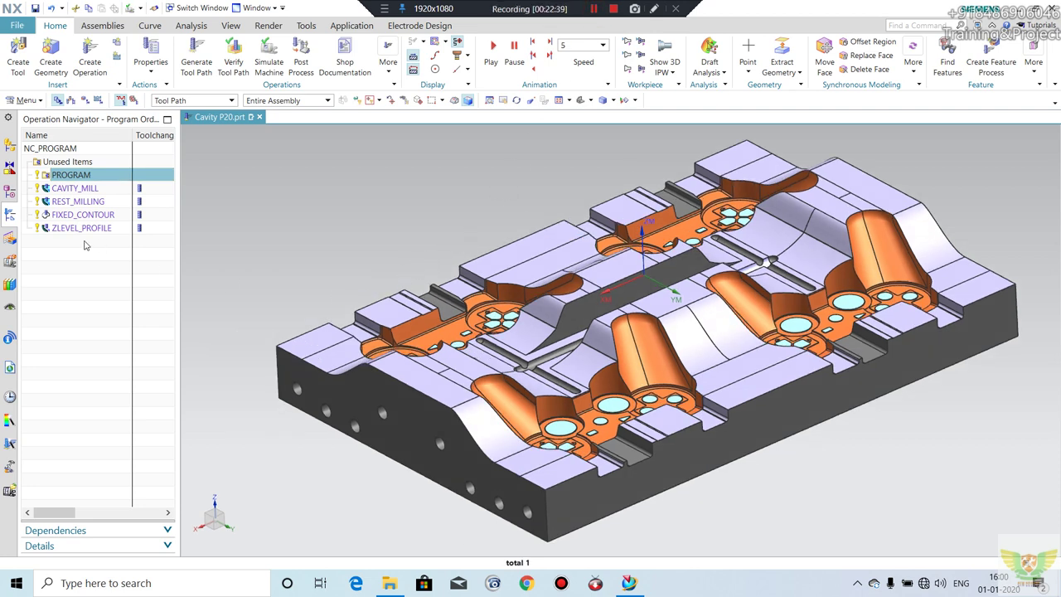
scroll(294, 298, "down", 2)
scroll(348, 293, "down", 1)
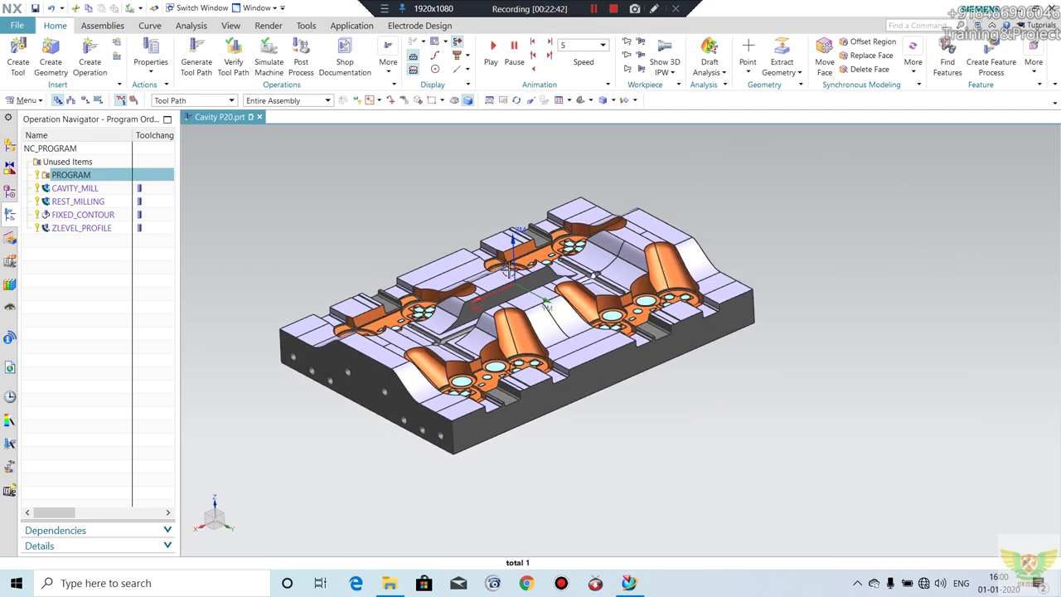
scroll(509, 267, "up", 3)
middle_click_drag(509, 267, 541, 151)
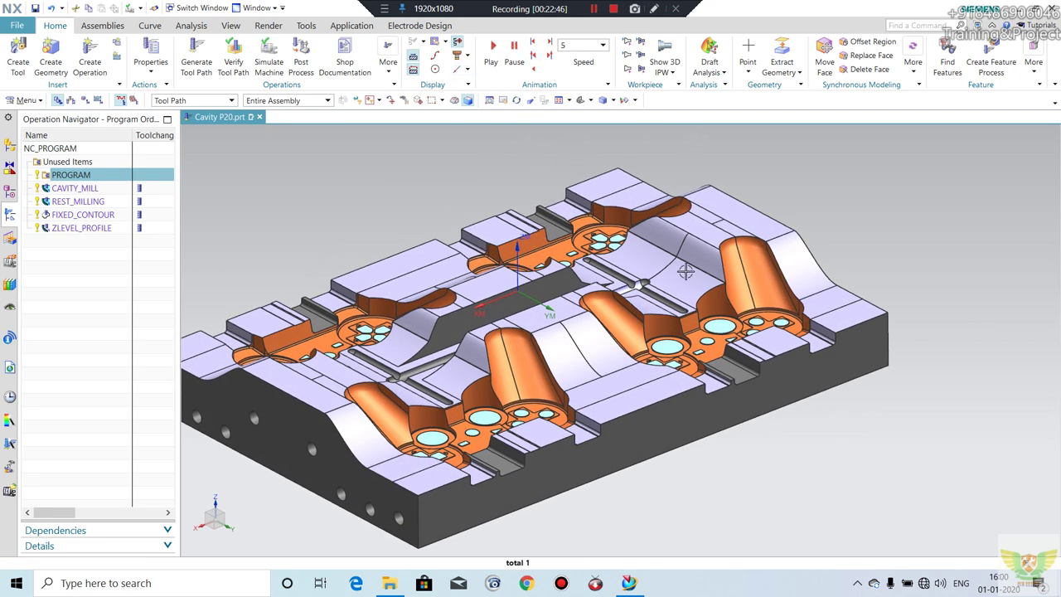
scroll(665, 295, "down", 1)
scroll(631, 292, "up", 1)
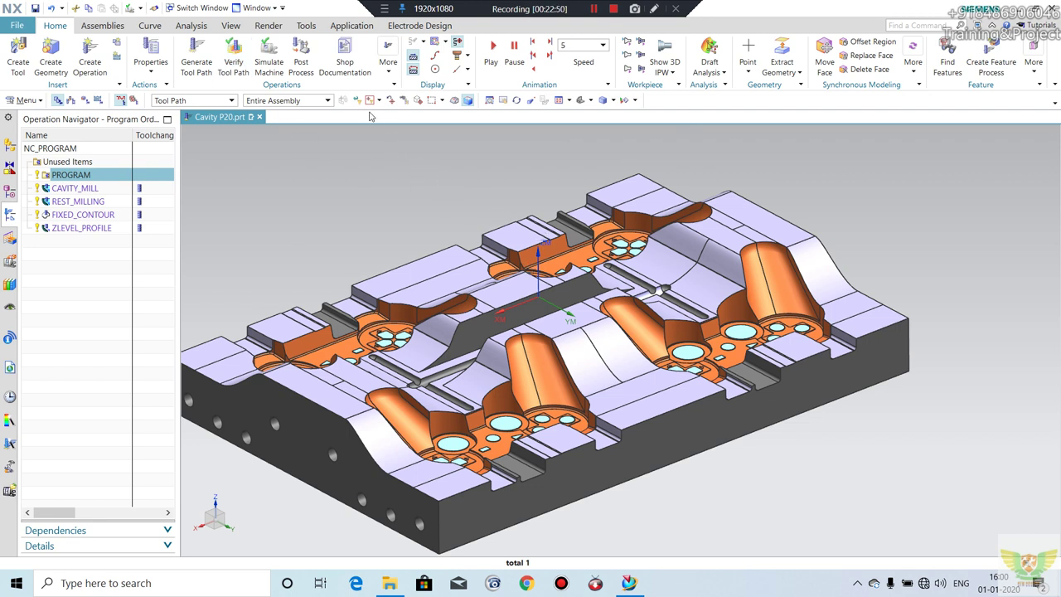
left_click(304, 57)
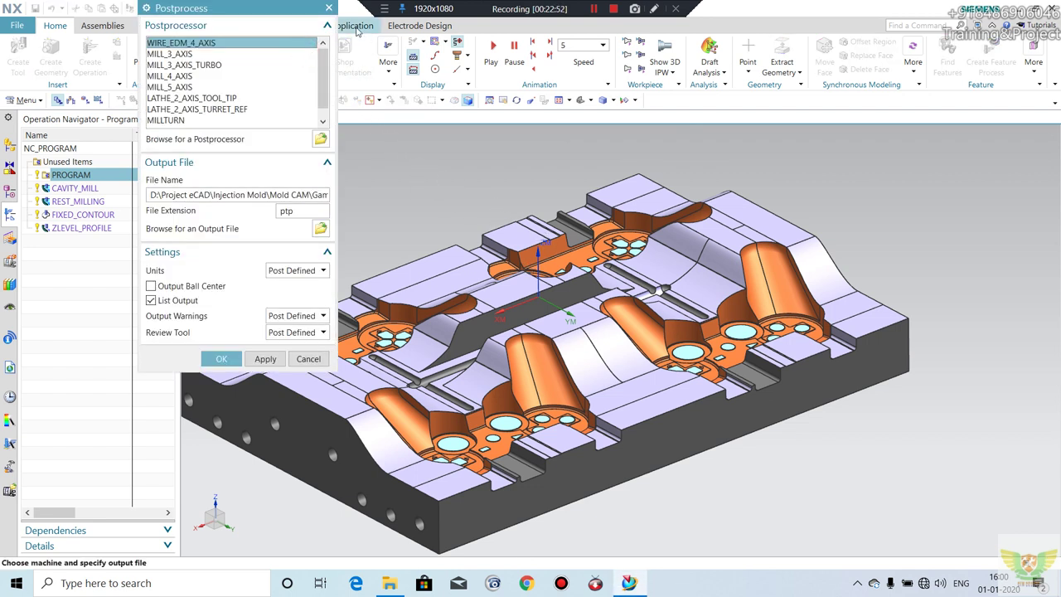
left_click(328, 7)
left_click(382, 72)
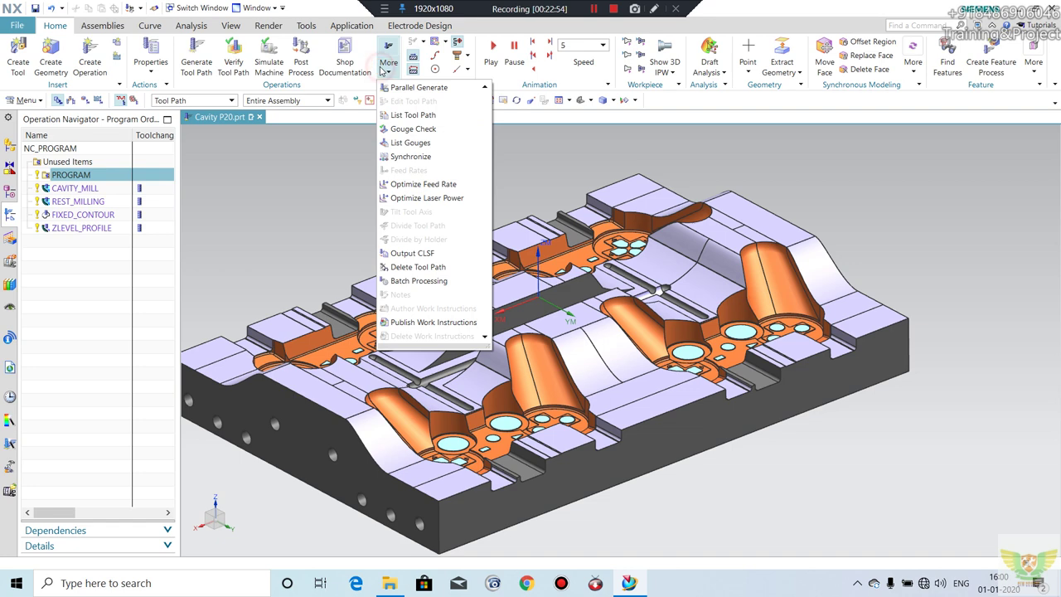
left_click(330, 163)
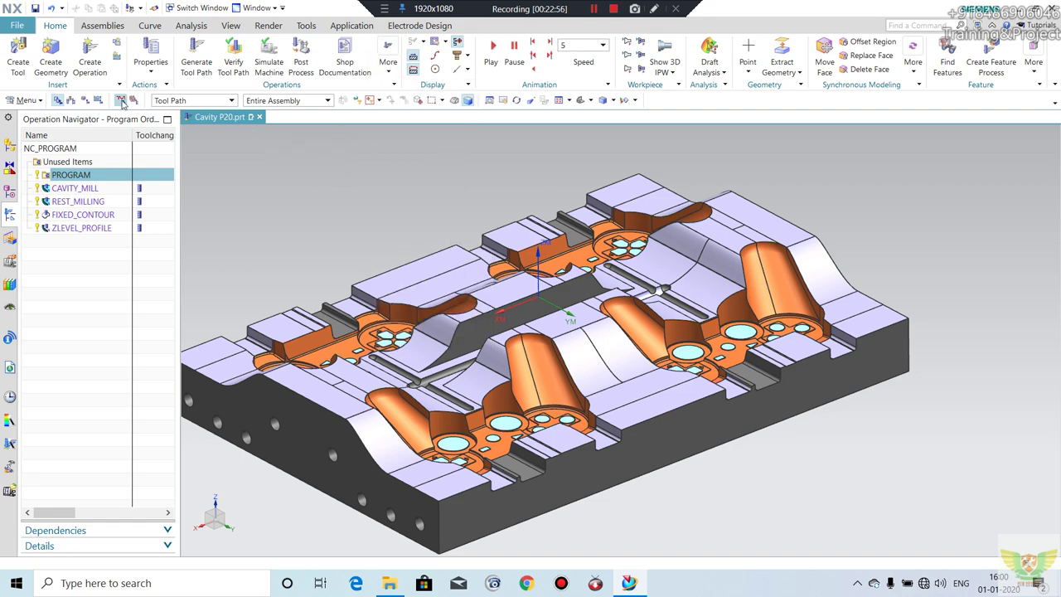
mouse_move(702, 270)
middle_mouse_down()
mouse_move(658, 297)
mouse_move(661, 283)
middle_mouse_up()
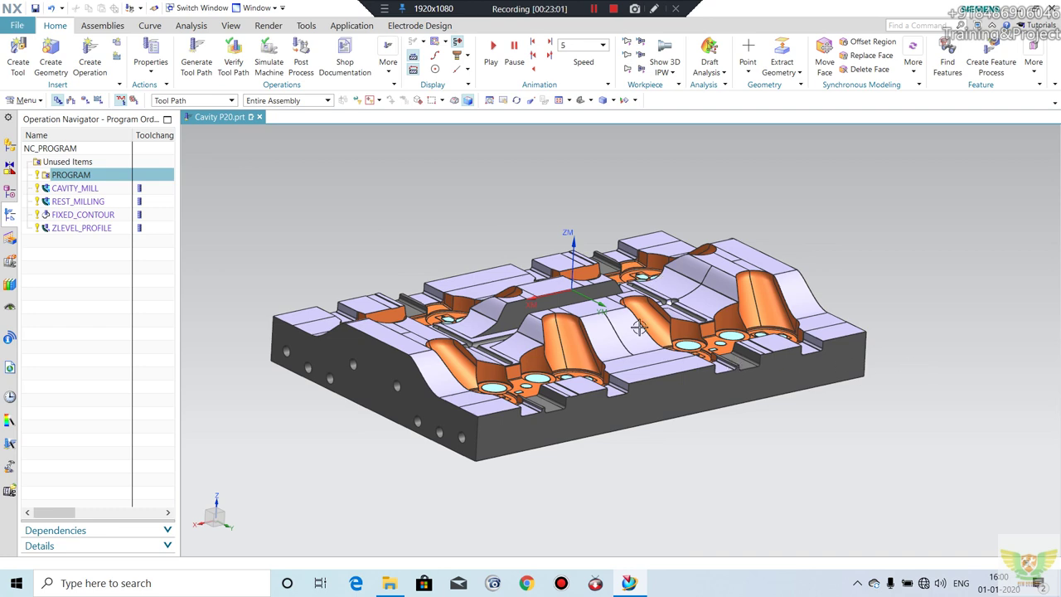
mouse_move(632, 323)
middle_mouse_down()
mouse_move(645, 343)
mouse_move(498, 330)
middle_mouse_up()
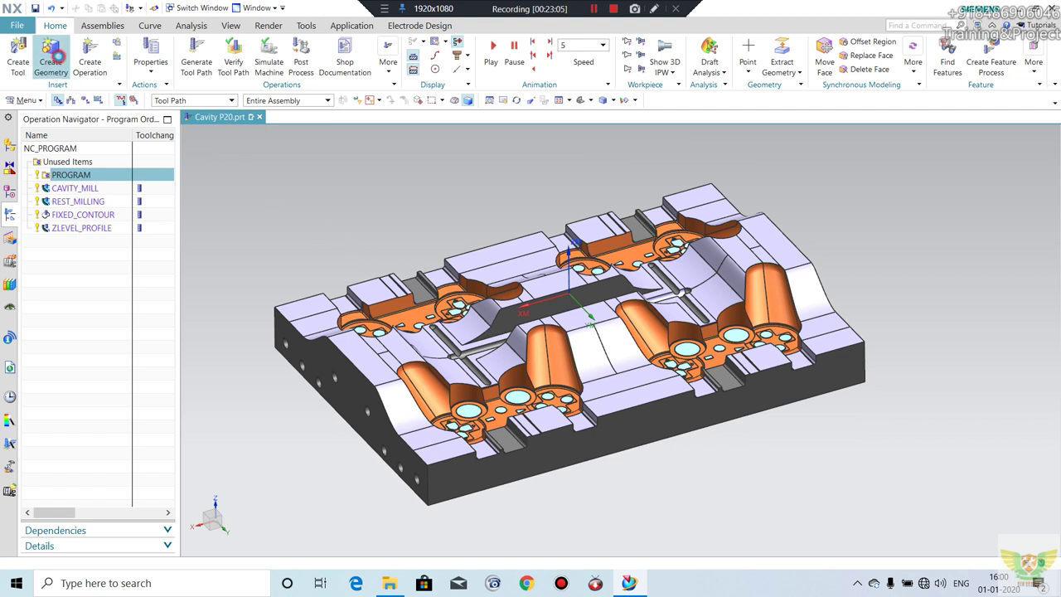
- Create a new WORKPIECE geometry group placed under GEOMETRY
left_click(51, 54)
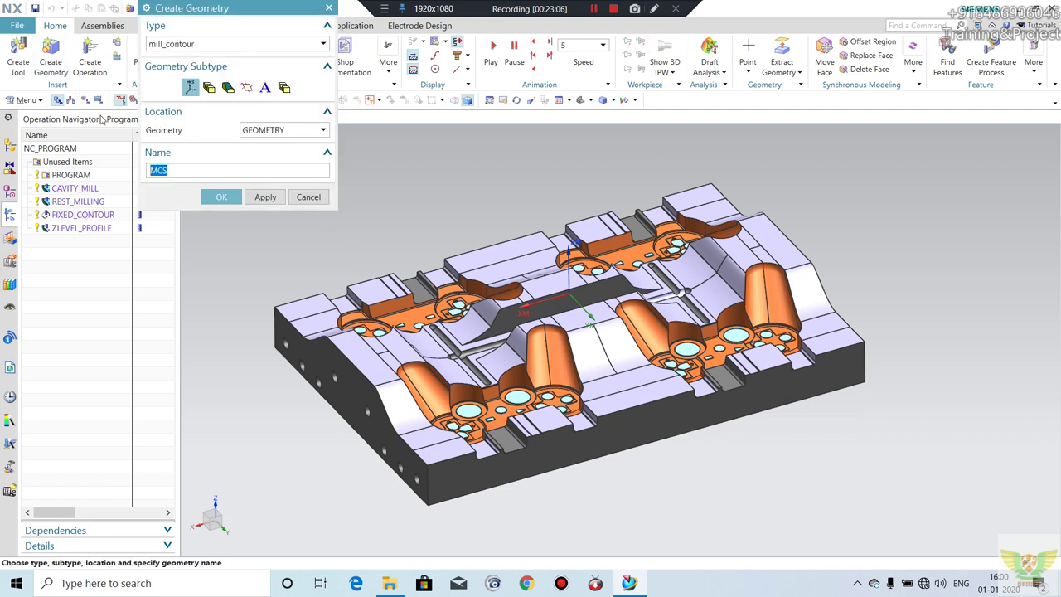
left_click(209, 87)
left_click(282, 131)
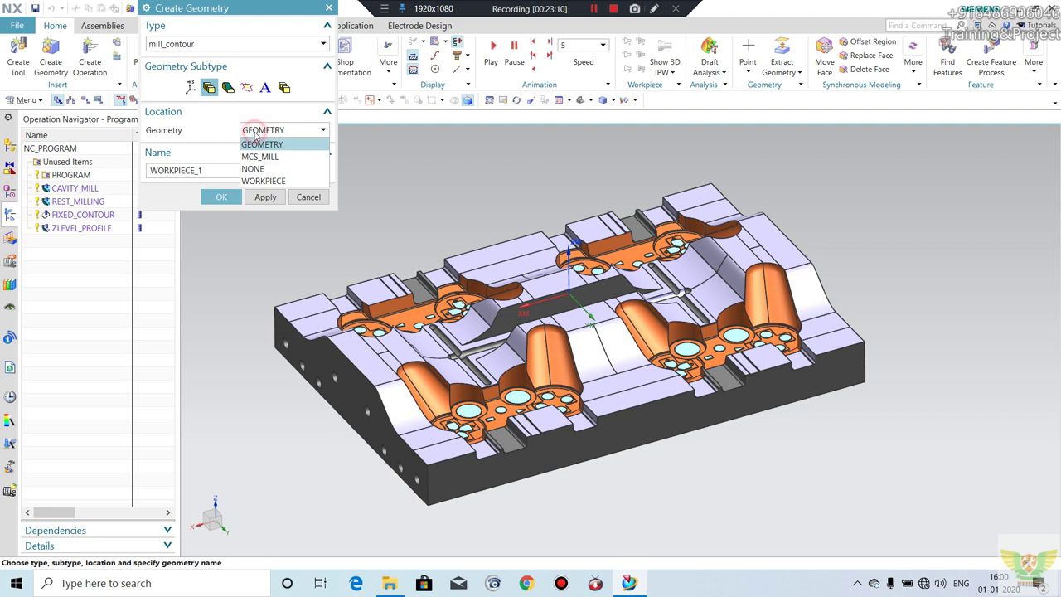
left_click(273, 182)
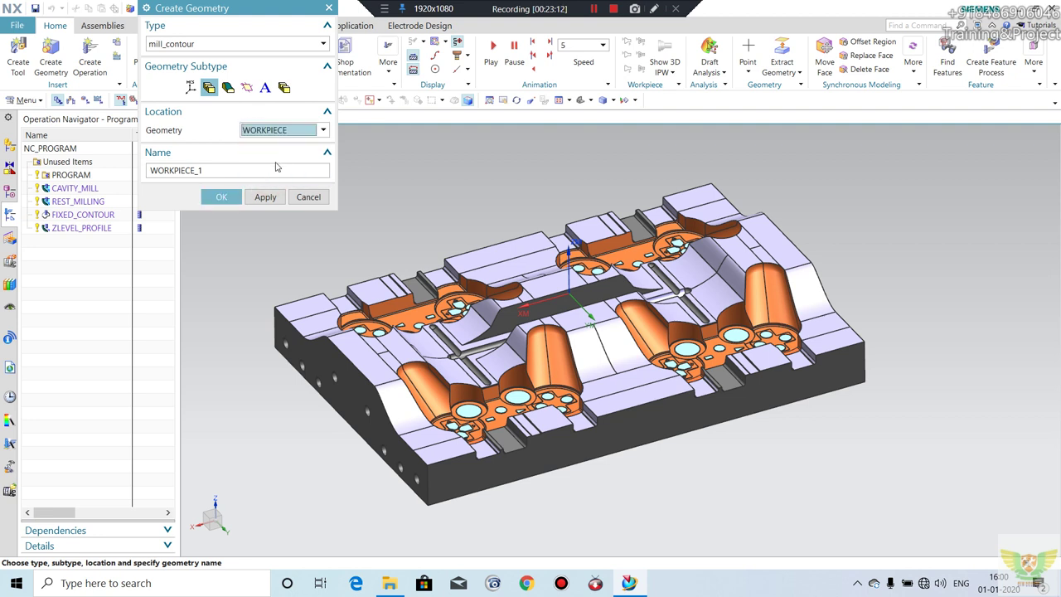
left_click(264, 133)
left_click(257, 142)
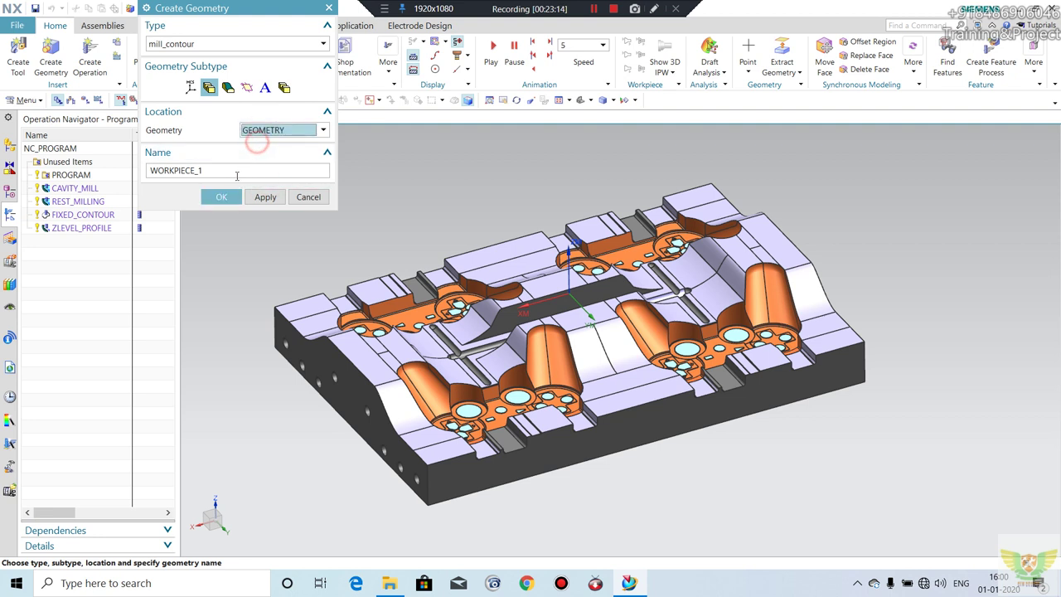
left_click(227, 196)
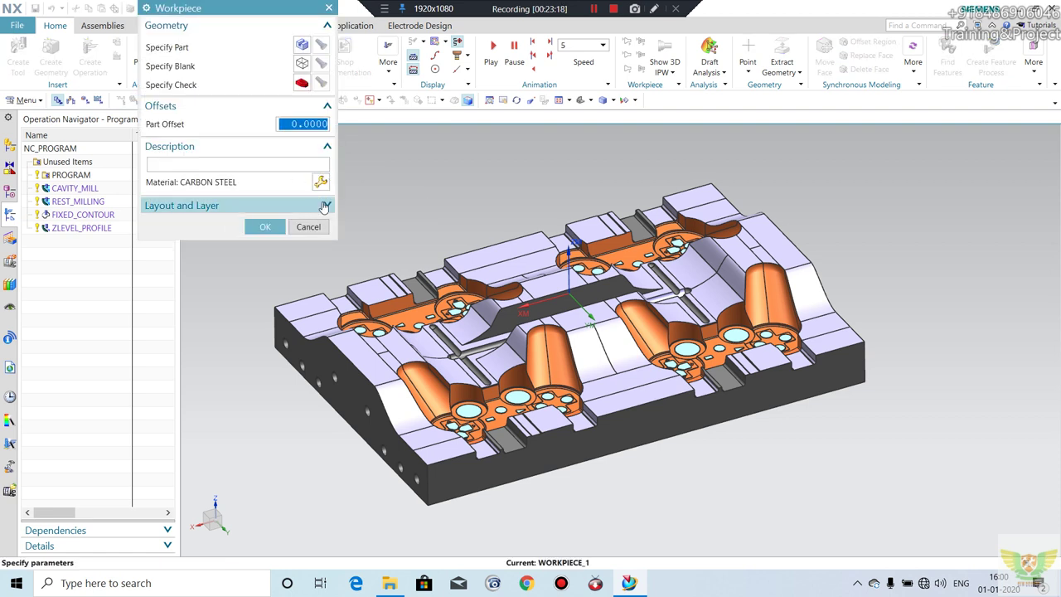
- Choose P20 TOOL STEEL as the workpiece material, then cancel the new workpiece
left_click(321, 184)
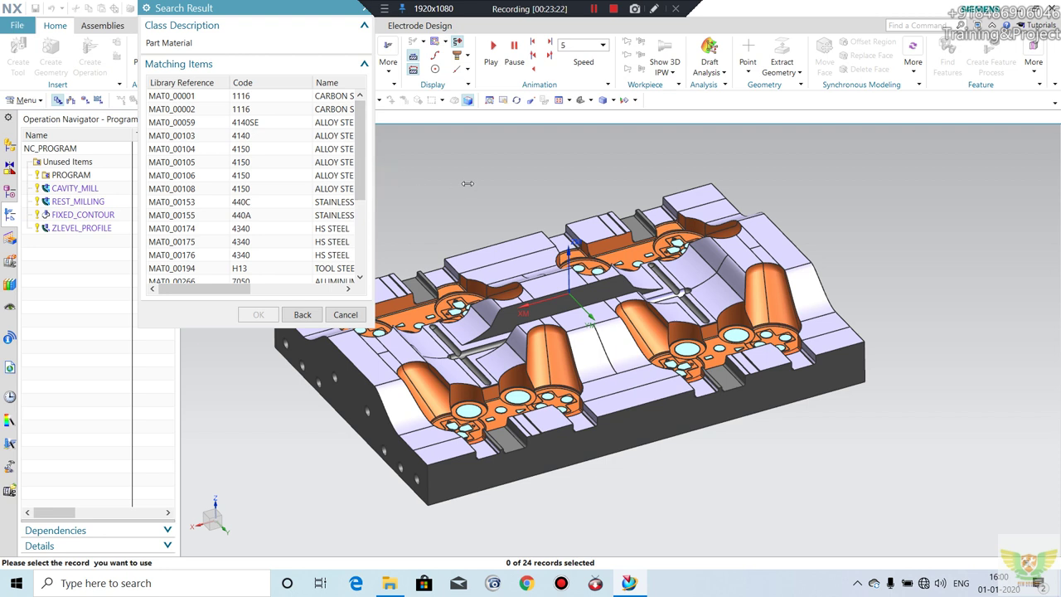
scroll(373, 187, "down", 1)
scroll(373, 215, "up", 1)
left_click_drag(374, 155, 499, 158)
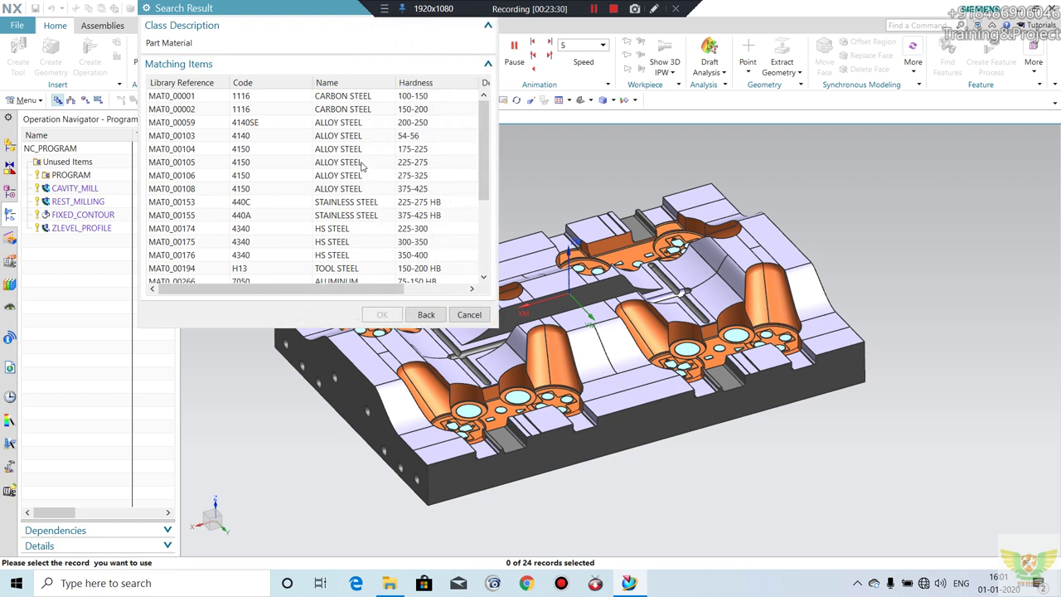
scroll(361, 166, "down", 2)
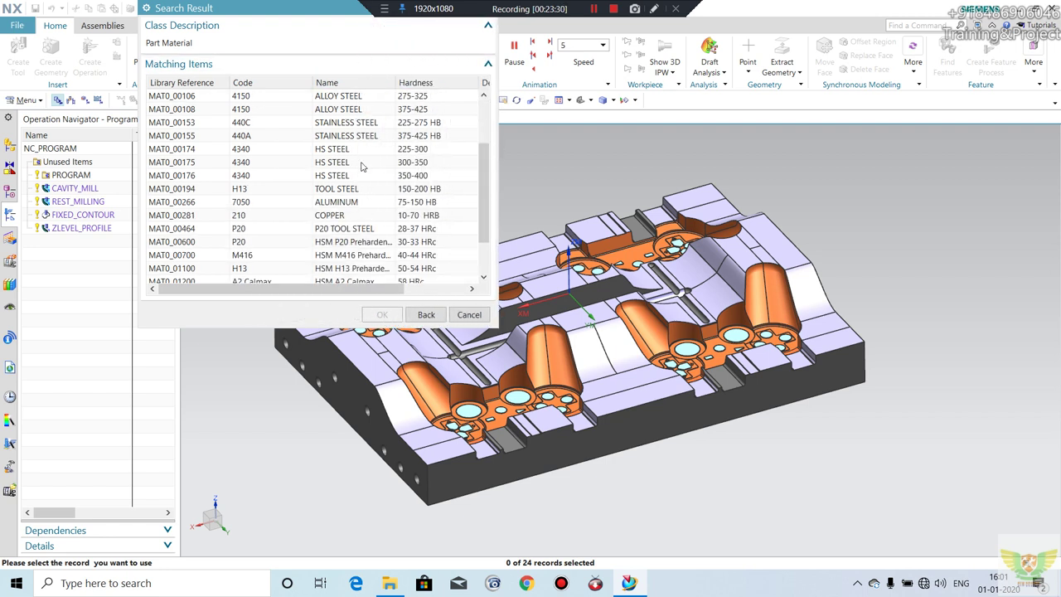
left_click(337, 229)
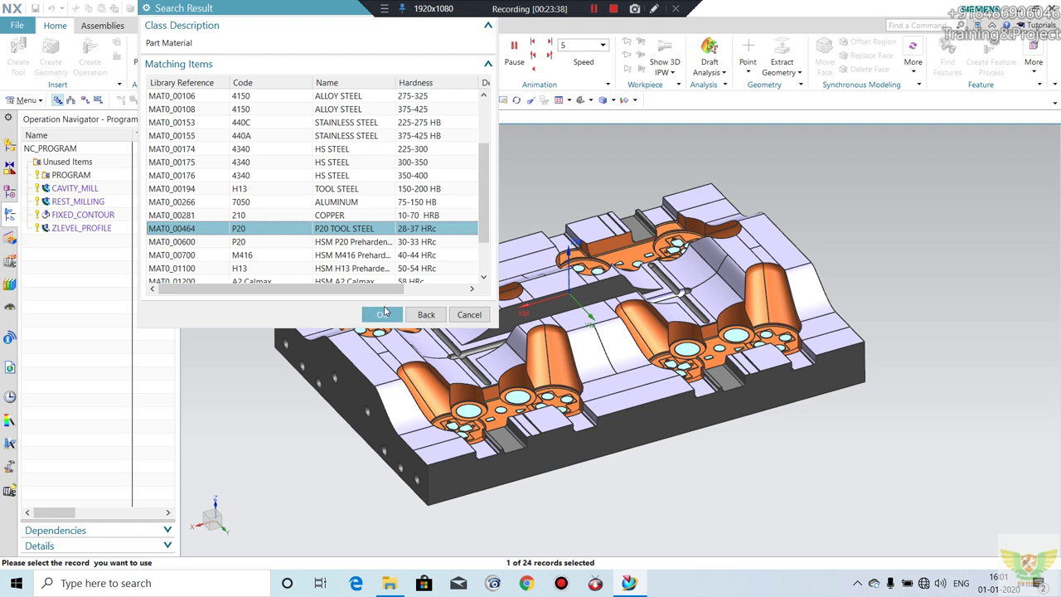
left_click(384, 314)
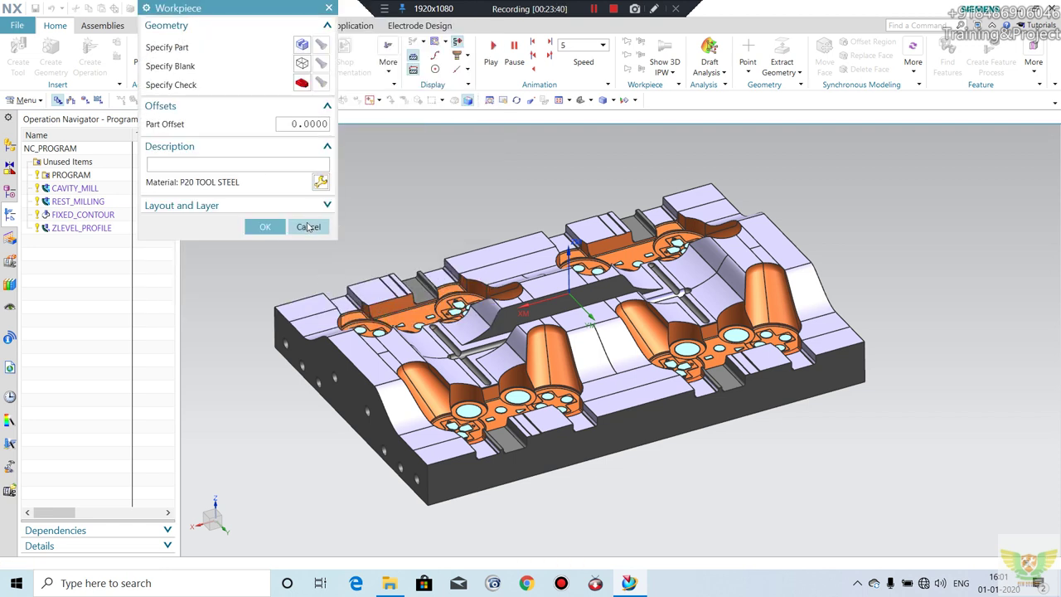
left_click(307, 227)
- Orbit the block to view it from below, then open P1 Core.prt
scroll(714, 323, "down", 1)
mouse_move(578, 321)
middle_mouse_down()
mouse_move(585, 192)
mouse_move(611, 308)
mouse_move(578, 298)
middle_mouse_up()
scroll(563, 278, "up", 1)
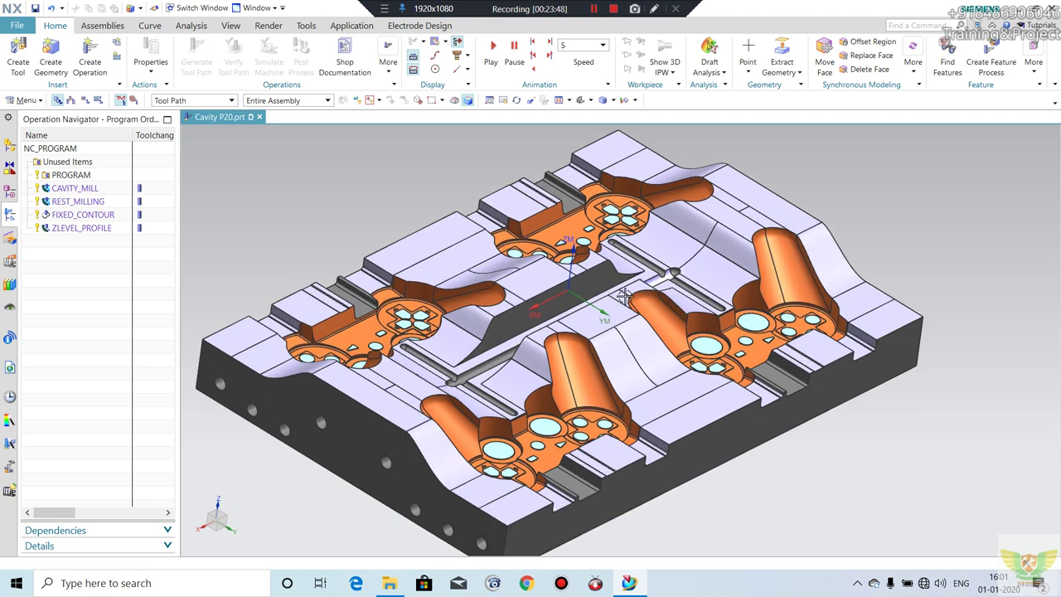
left_click(596, 10)
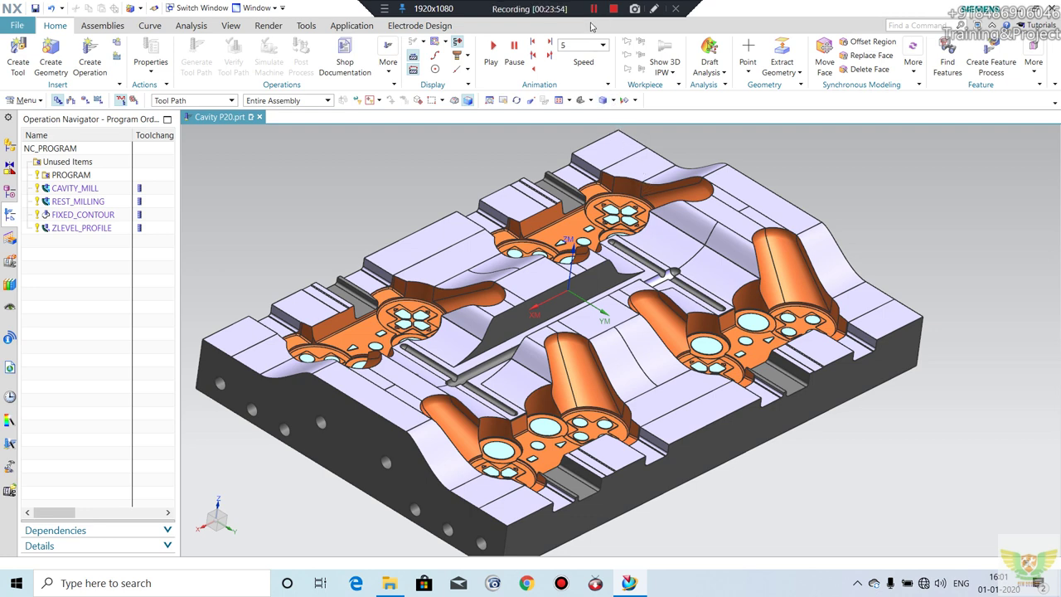
left_click(593, 9)
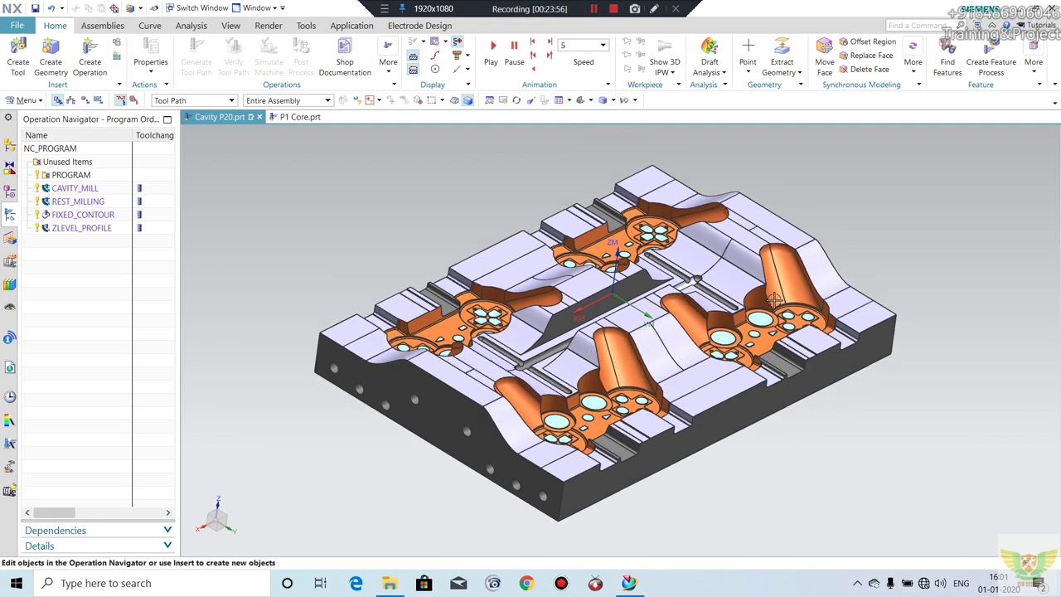
- Switch to the P1 Core.prt tab and orbit around the four-controller core insert
left_click(301, 119)
mouse_move(359, 358)
middle_mouse_down()
mouse_move(615, 307)
mouse_move(623, 277)
mouse_move(630, 331)
mouse_move(636, 218)
mouse_move(670, 324)
mouse_move(687, 331)
mouse_move(673, 252)
mouse_move(671, 323)
mouse_move(736, 309)
middle_mouse_up()
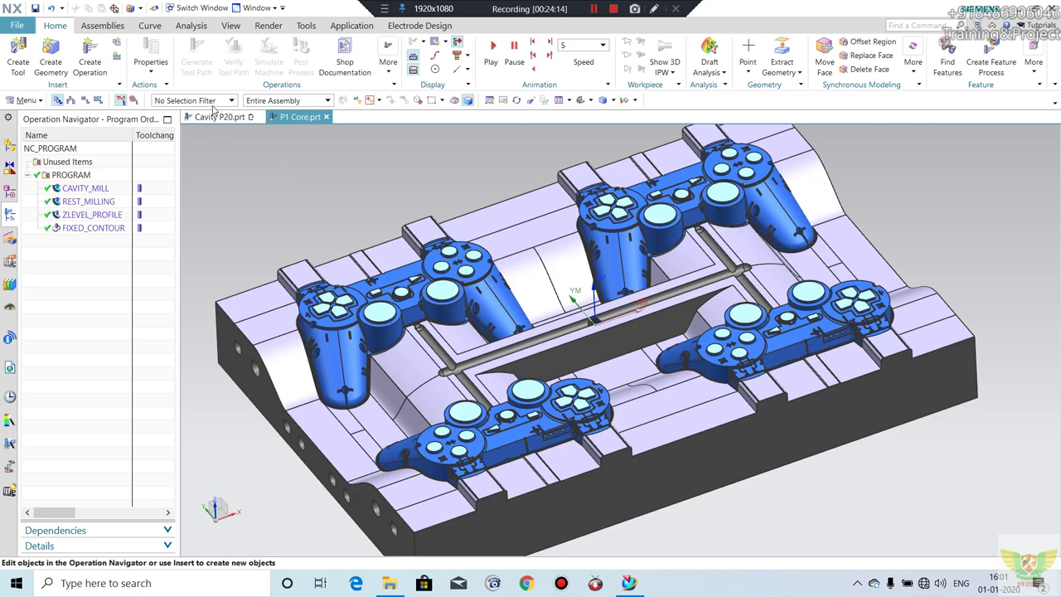
middle_click_drag(605, 343, 770, 373)
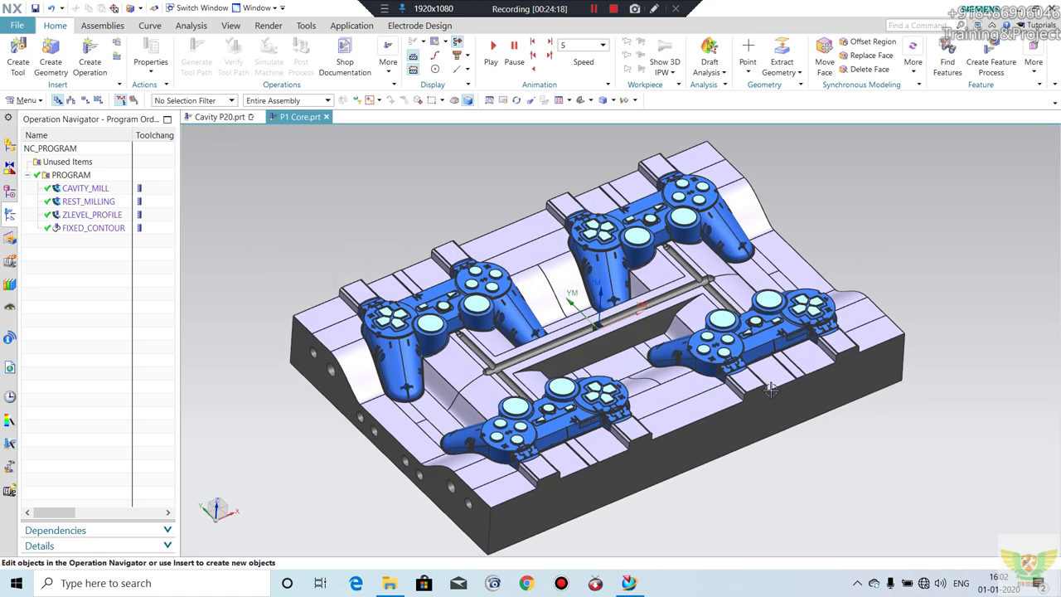